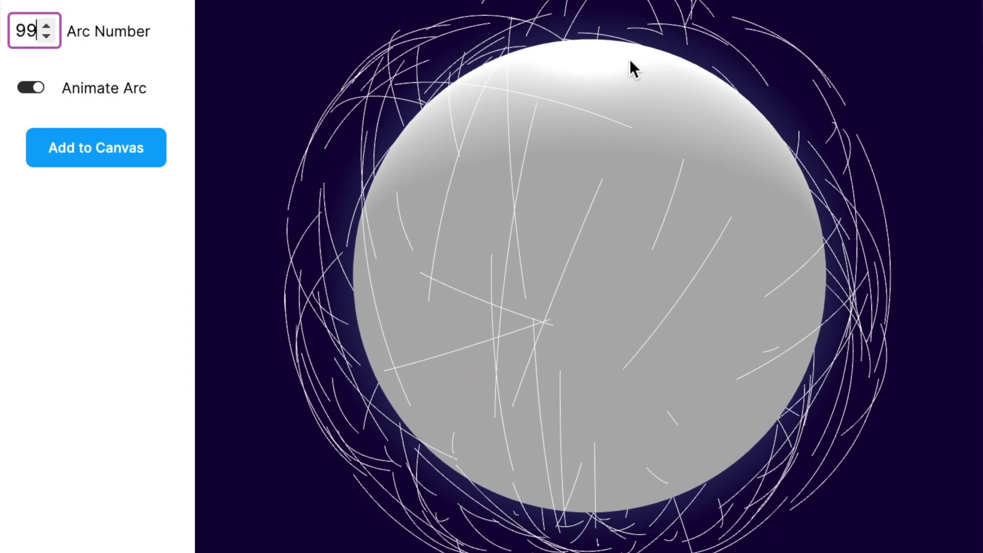
click(55, 36)
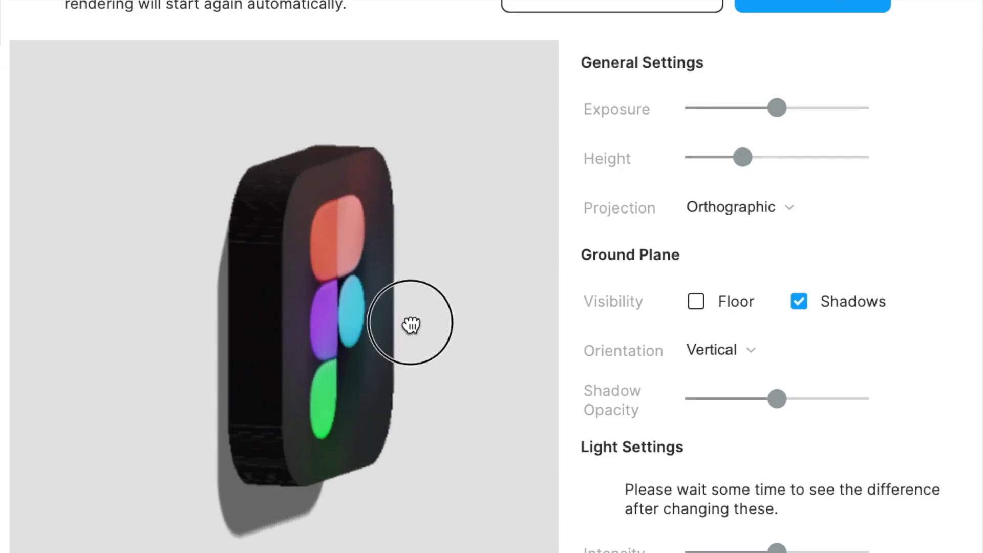
Rotate the 3D icon render, increase its height and lower the exposure.
drag(408, 322, 219, 323)
mouse_move(742, 157)
mouse_down()
mouse_move(826, 159)
mouse_move(761, 159)
mouse_up()
drag(777, 109, 750, 132)
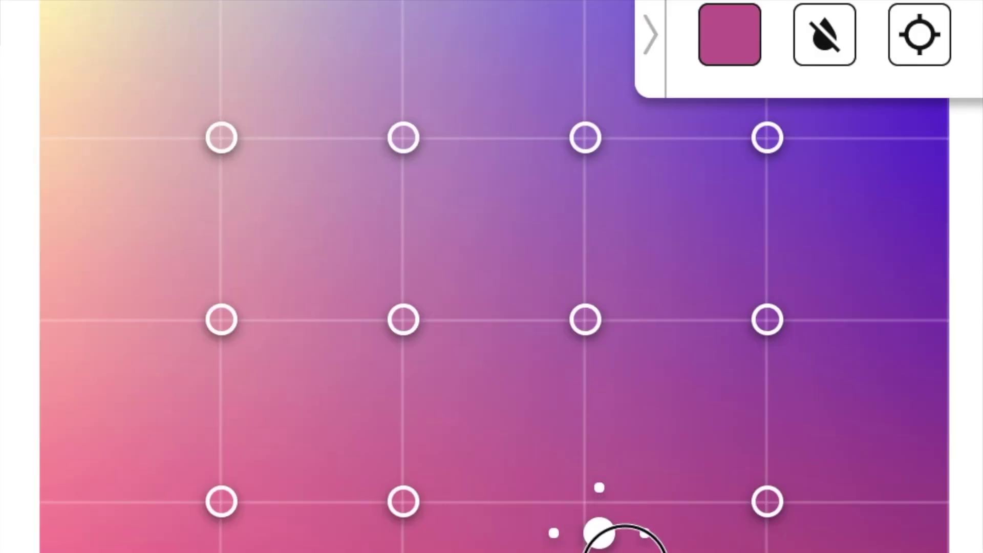
Reposition several inner control points of the mesh gradient to reshape its colour blend.
drag(615, 537, 619, 551)
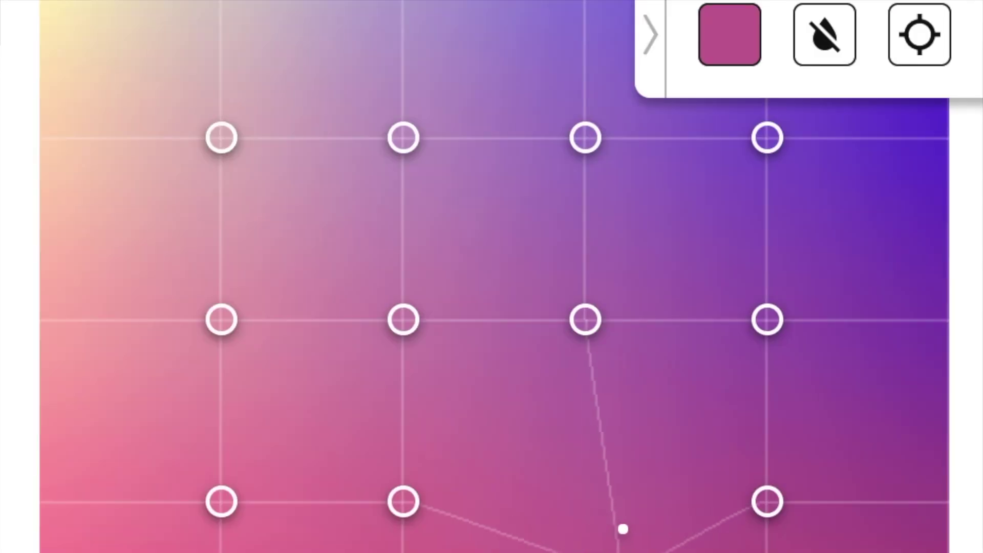
drag(585, 320, 511, 272)
drag(403, 137, 278, 98)
drag(223, 142, 346, 326)
drag(218, 319, 406, 512)
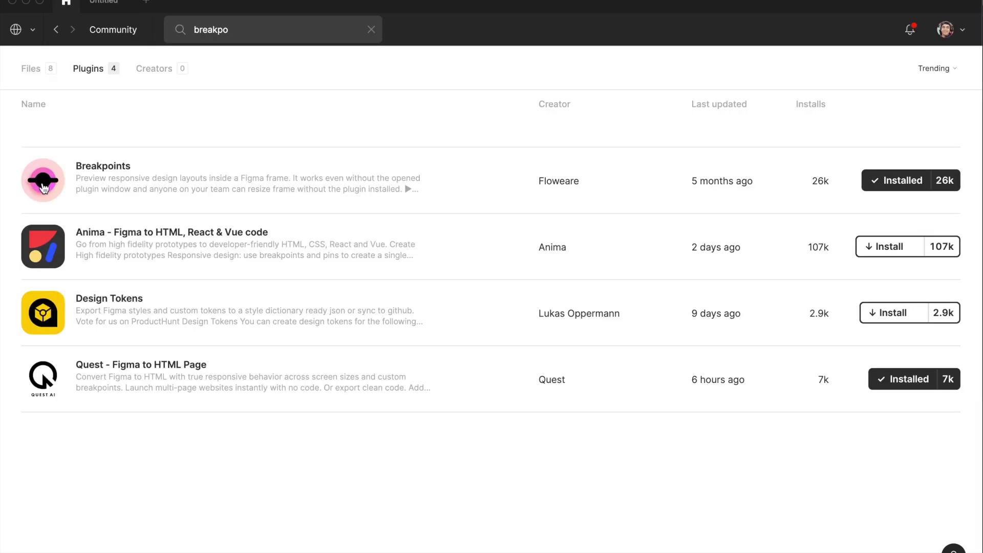
View the Breakpoints plugin's Community page and return to the untitled draft file.
click(44, 188)
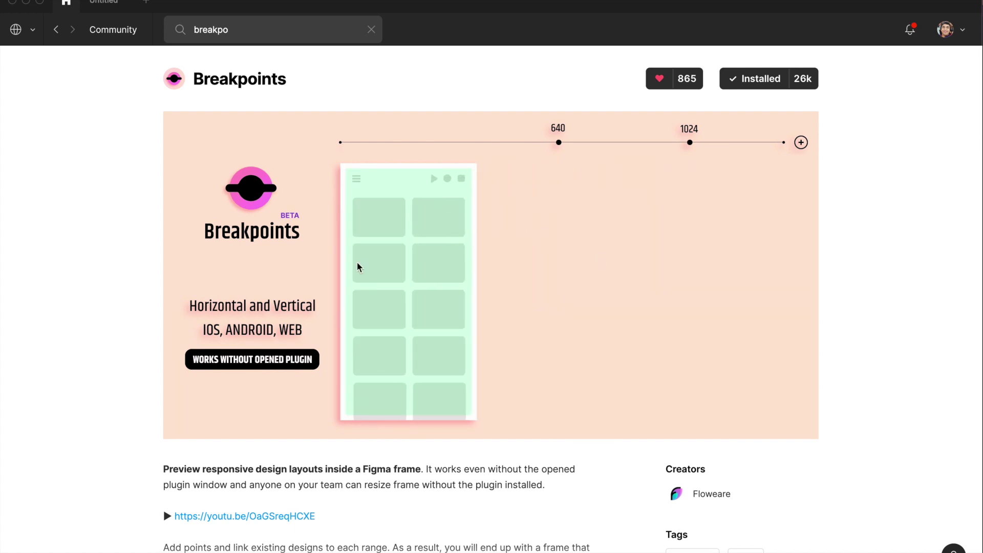
key(ctrl+Tab)
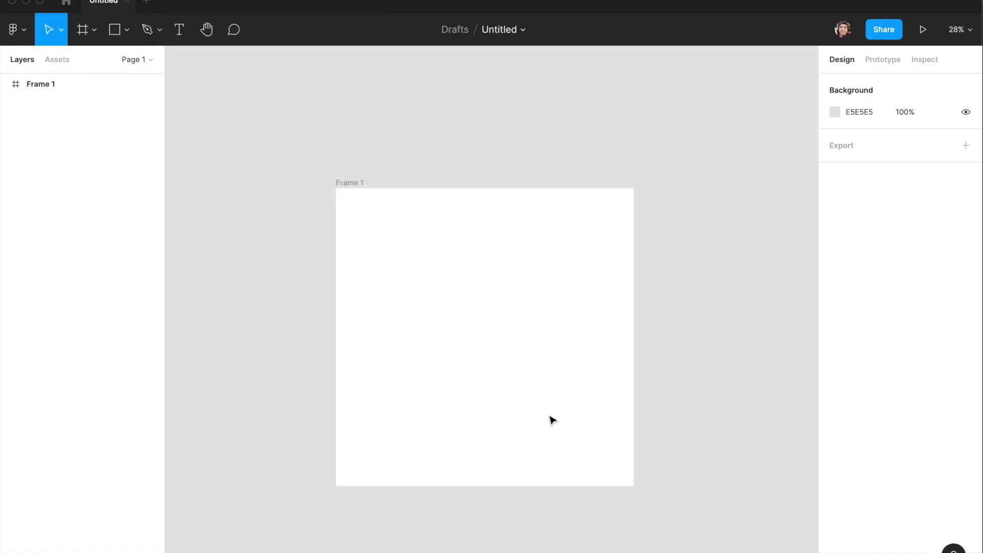
Widen Frame 1 symmetrically about its centre to about 3057 px.
click(552, 420)
drag(635, 313, 814, 327)
click(597, 169)
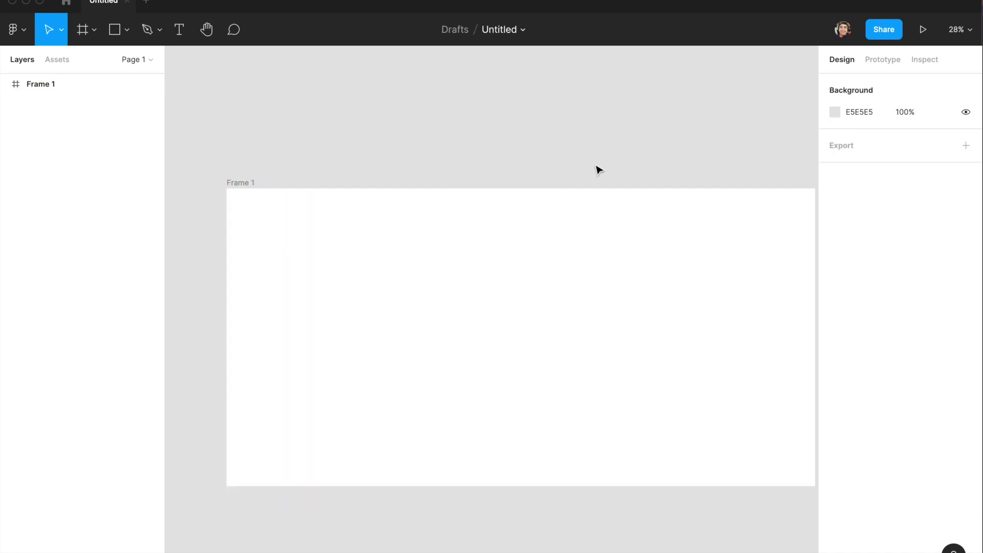
Draw a square of about 915 × 915 px and centre it in Frame 1.
key(r)
drag(471, 282, 632, 462)
drag(603, 415, 566, 386)
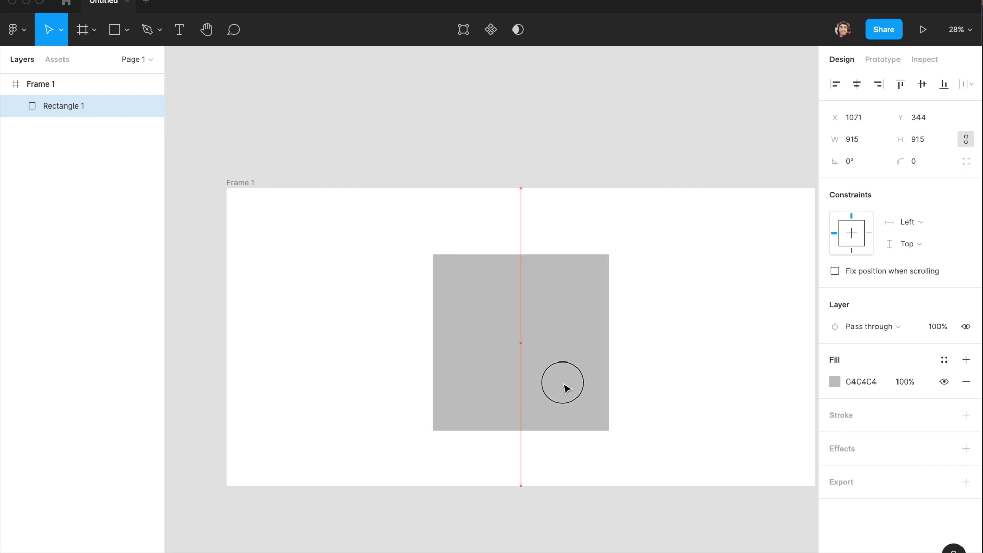
Fill the square with red FF3838 and stretch it on both sides to about 1249 px wide.
click(834, 386)
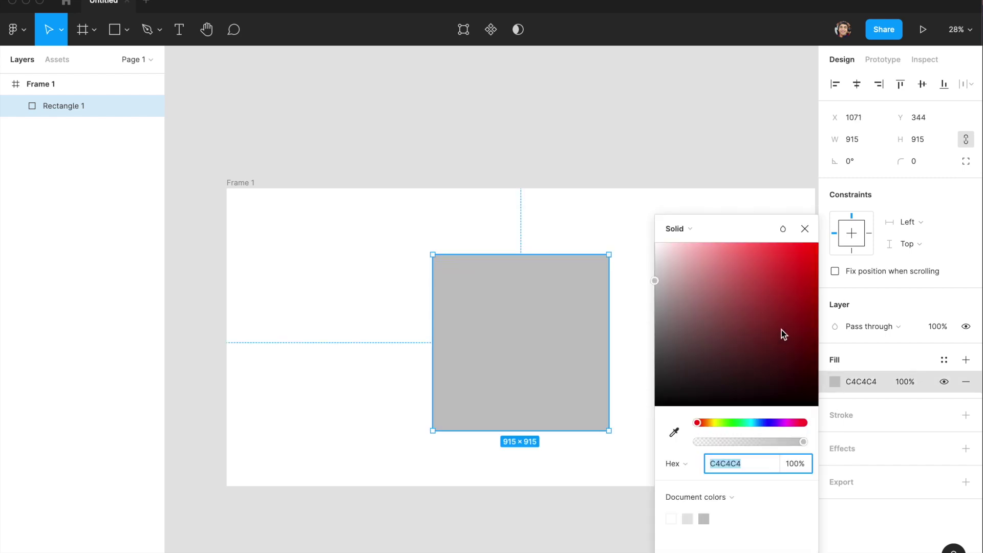
drag(781, 333, 781, 145)
key(Escape)
click(599, 152)
click(598, 366)
drag(609, 363, 652, 362)
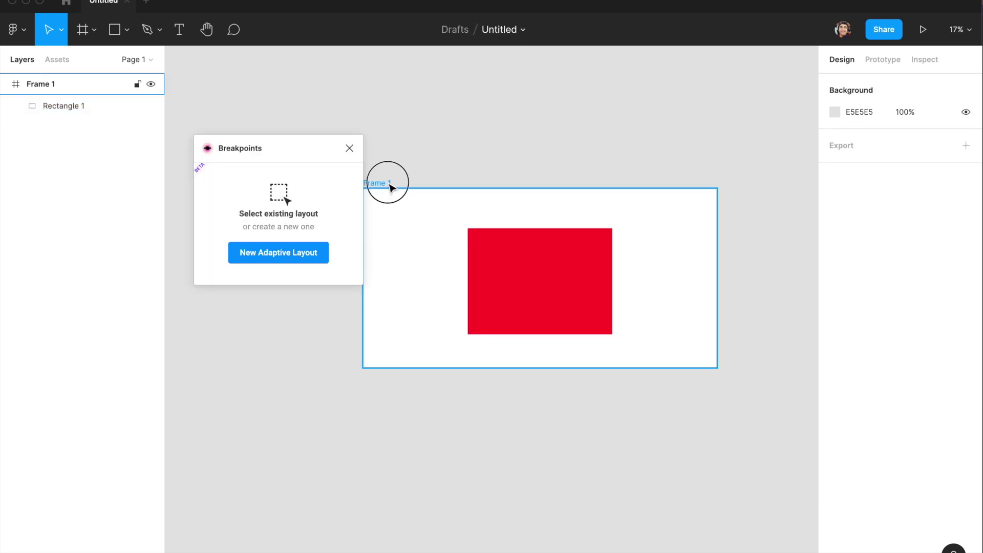
Duplicate Frame 1 and halve the copy's width to 1528.5 px.
click(385, 184)
key(ctrl+d)
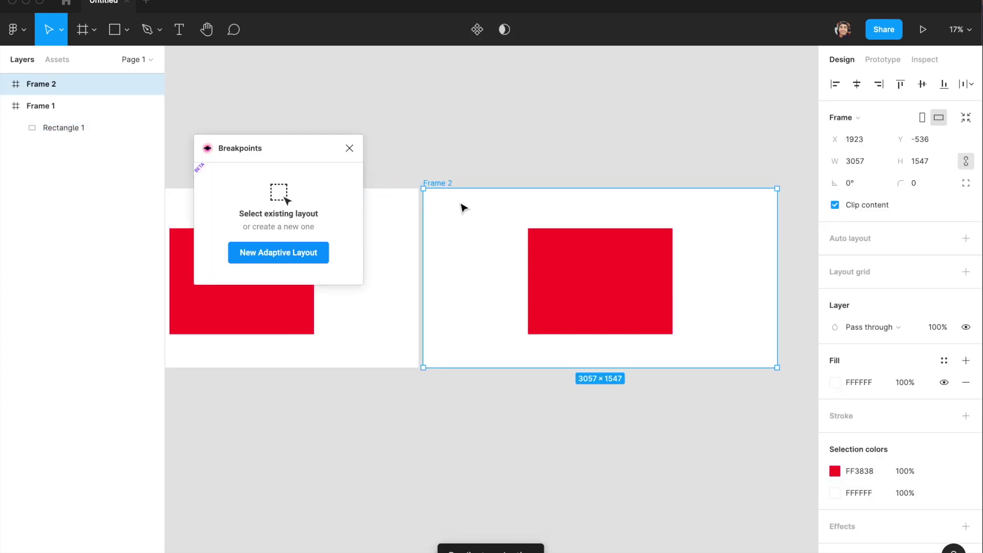
key(Escape)
click(440, 184)
key(Right)
text(/2)
key(Return)
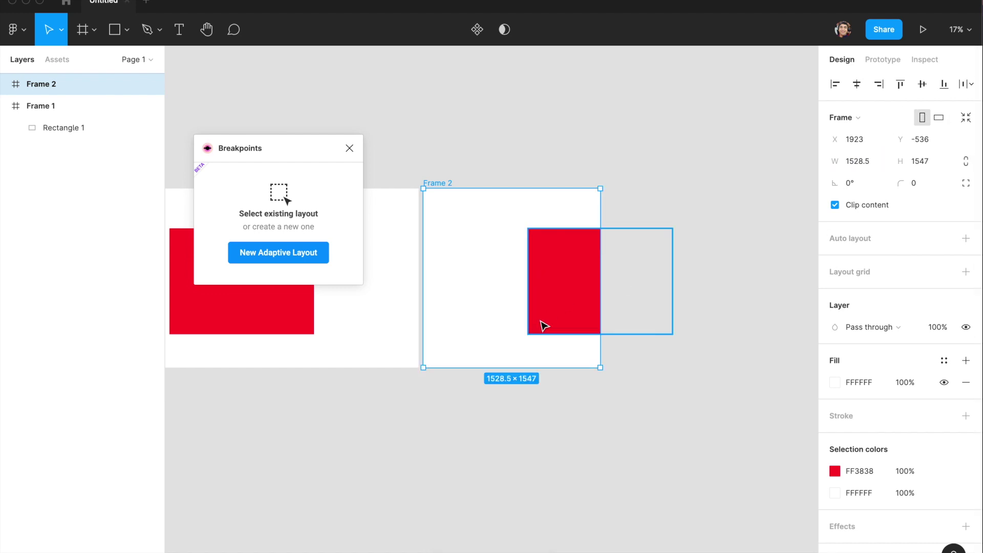
Narrow the rectangle in Frame 2 to about 856 px wide and centre it horizontally in the frame.
key(Escape)
click(544, 316)
click(856, 84)
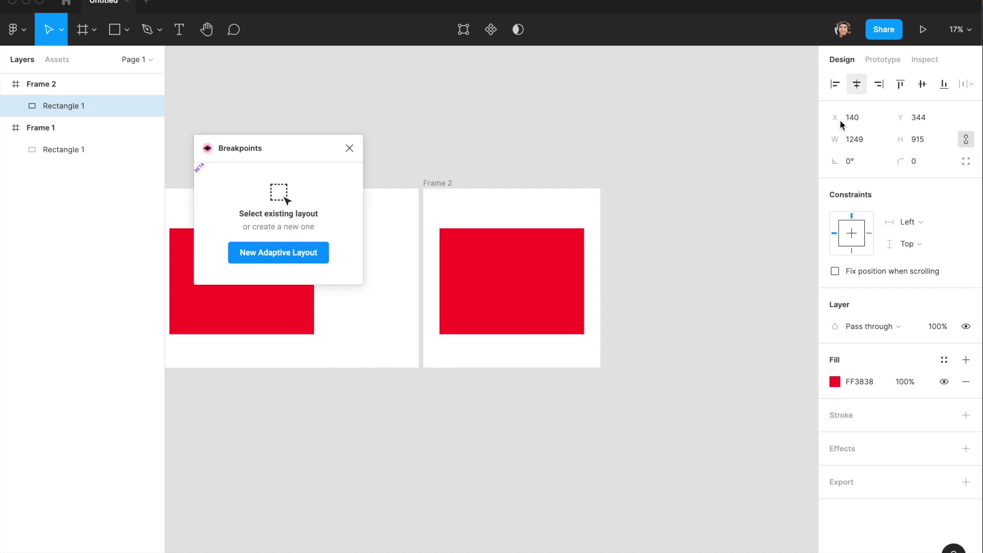
drag(590, 306, 538, 293)
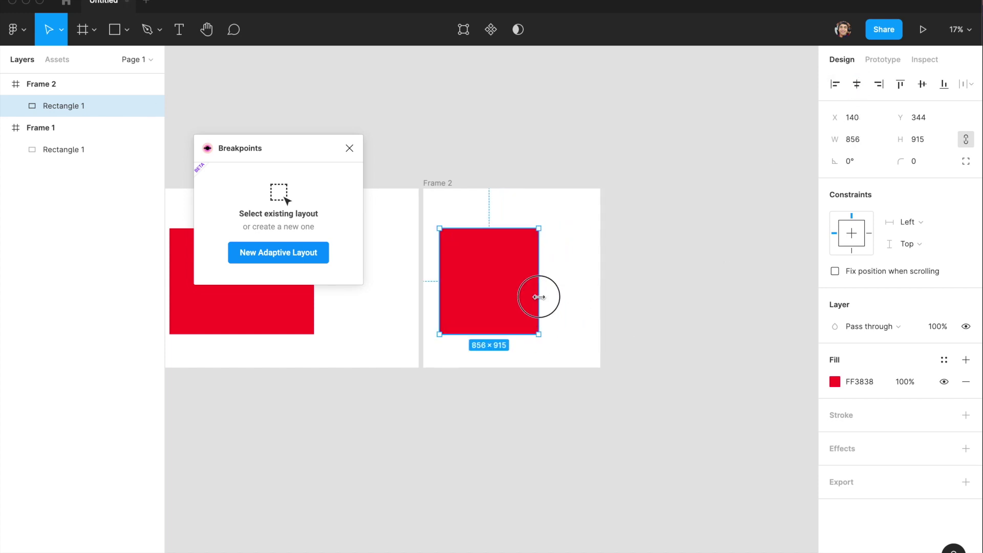
click(856, 84)
Change the fill of Frame 2's rectangle to blue 3840FF.
click(834, 381)
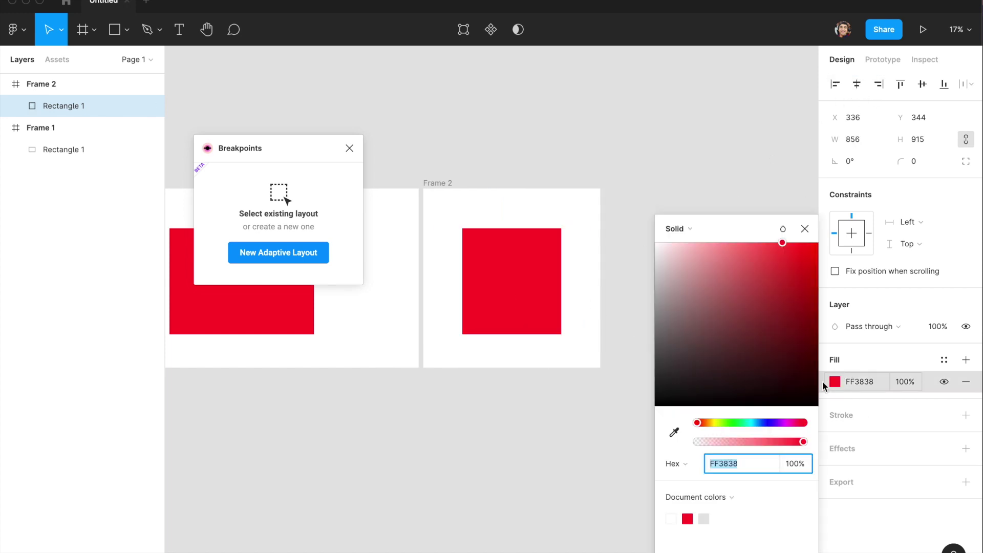
click(766, 422)
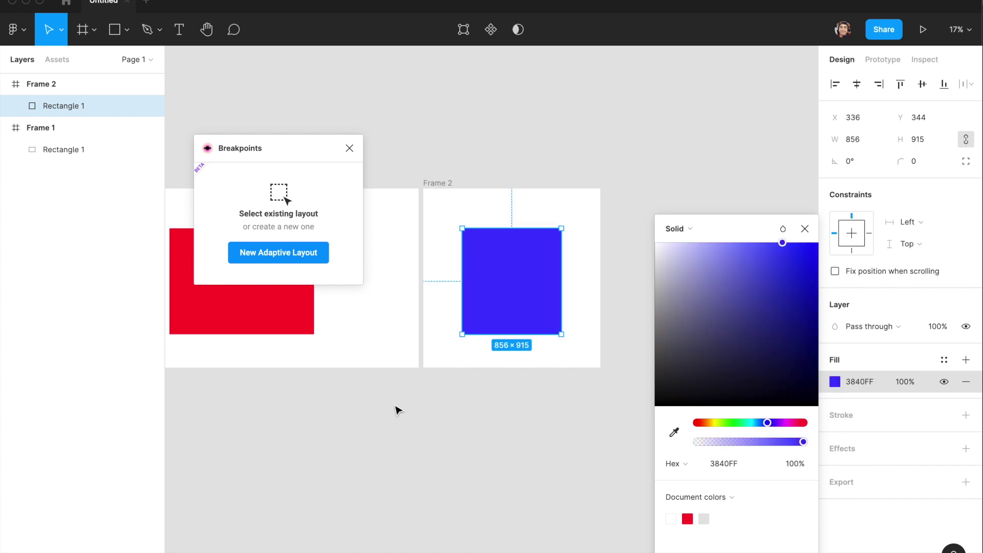
click(467, 431)
click(484, 82)
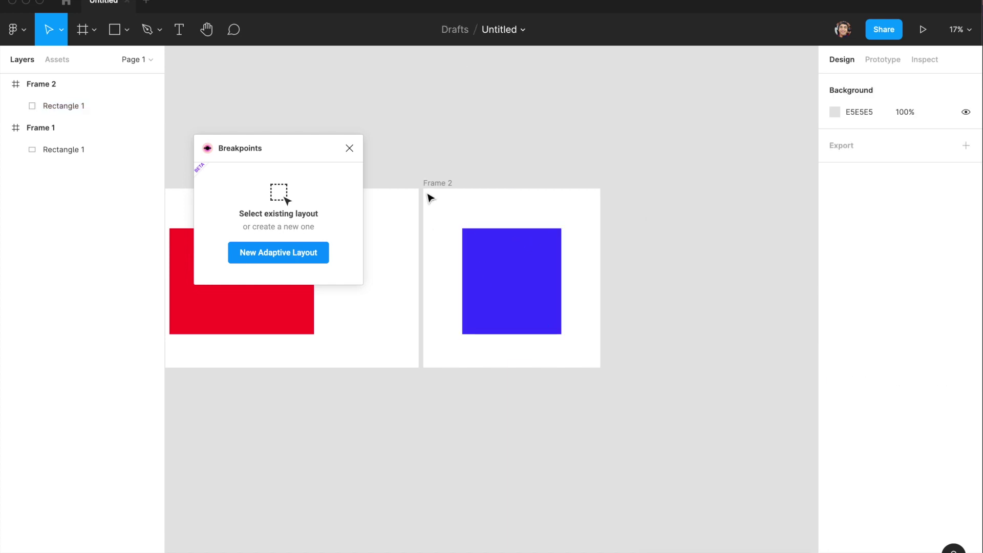
Duplicate Frame 2 and narrow the copy to about 919 px wide.
click(446, 183)
key(super+d)
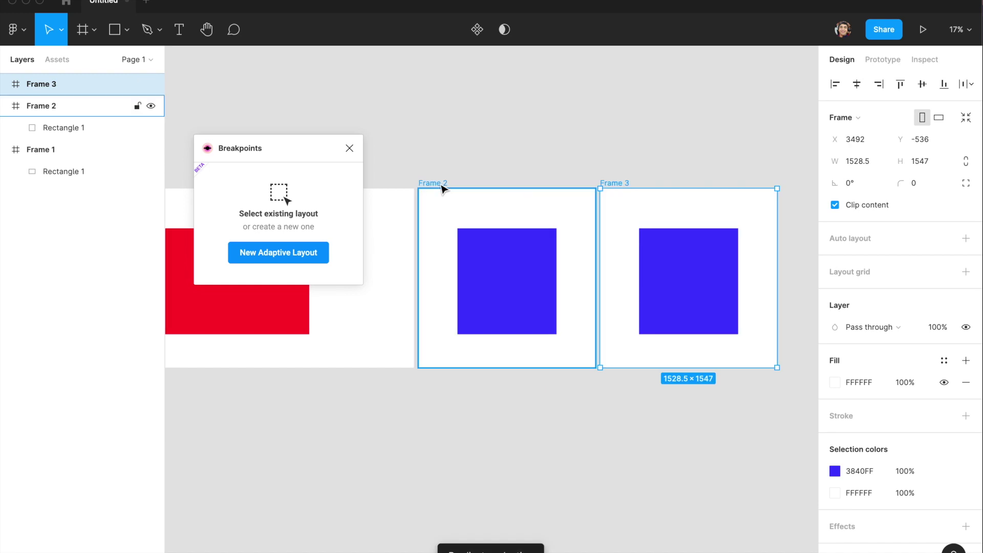
click(688, 307)
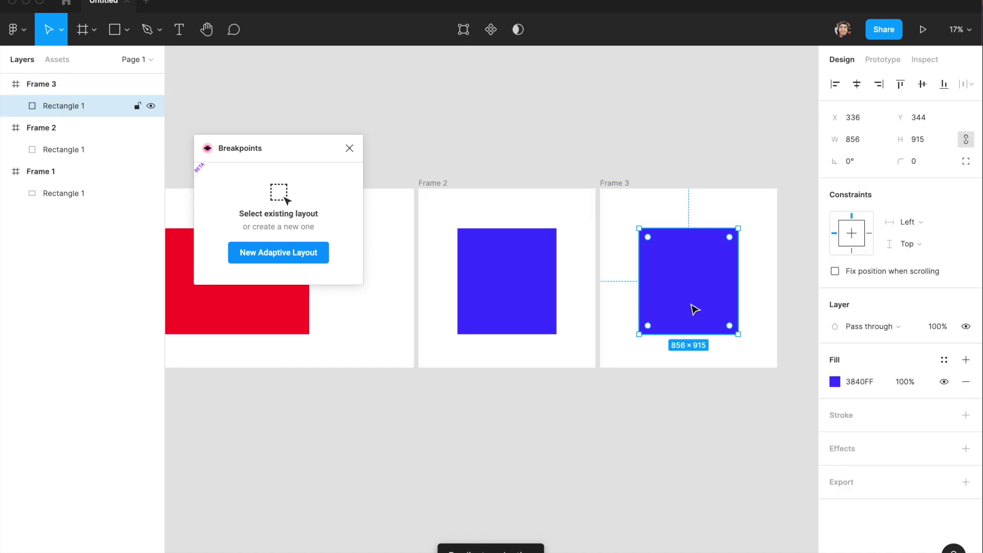
click(620, 185)
drag(777, 241, 707, 241)
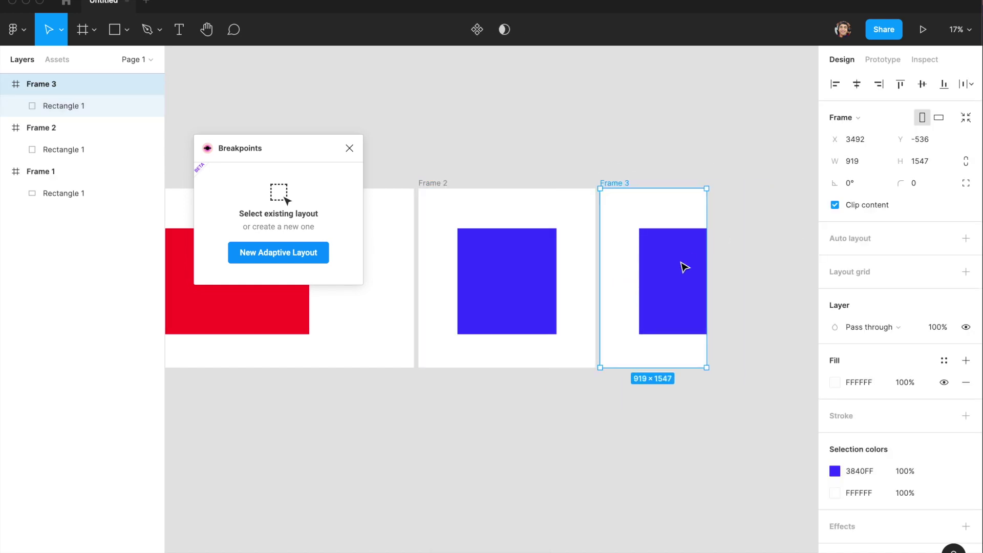
Narrow the rectangle in Frame 3 to about 687 px wide and centre it horizontally in the frame.
click(683, 259)
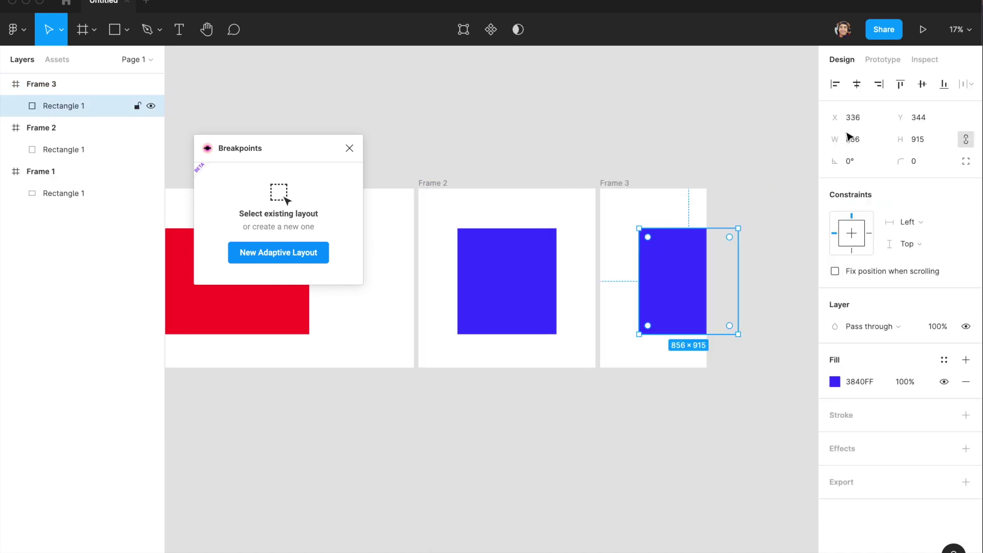
click(856, 84)
drag(703, 279, 684, 277)
click(856, 84)
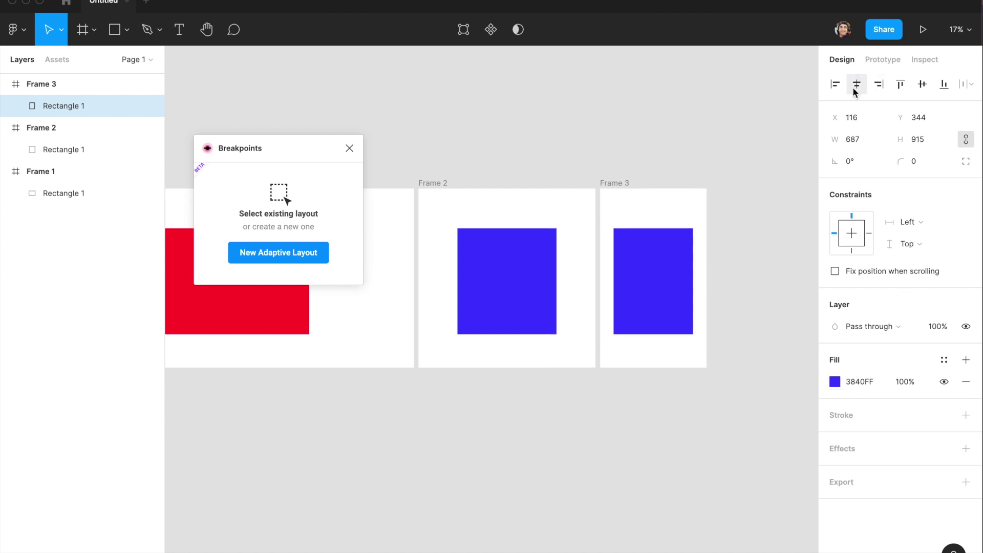
Change the fill of Frame 3's rectangle to bright green.
click(835, 382)
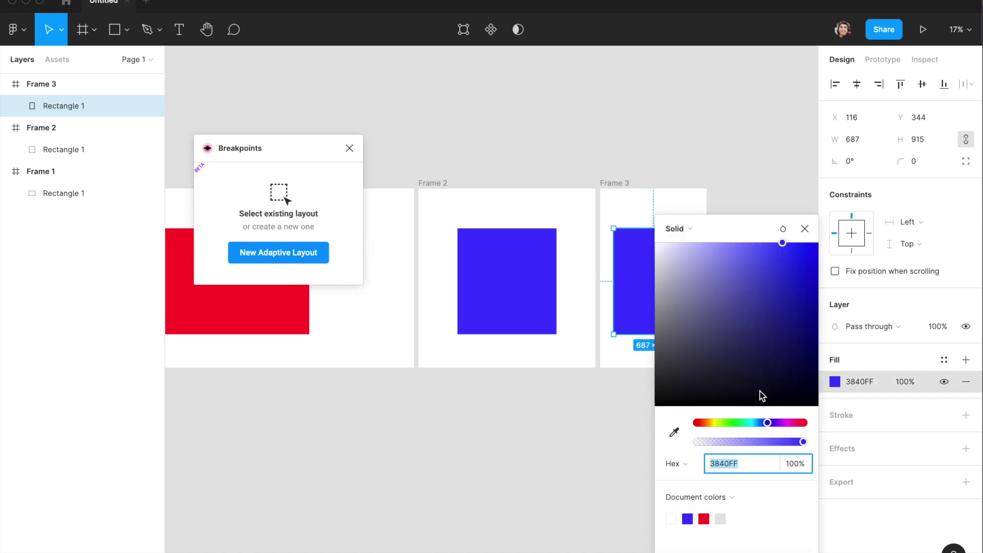
click(724, 423)
click(468, 173)
Move the Breakpoints window clear of the three frames and create a new adaptive layout.
scroll(467, 173, down, 3)
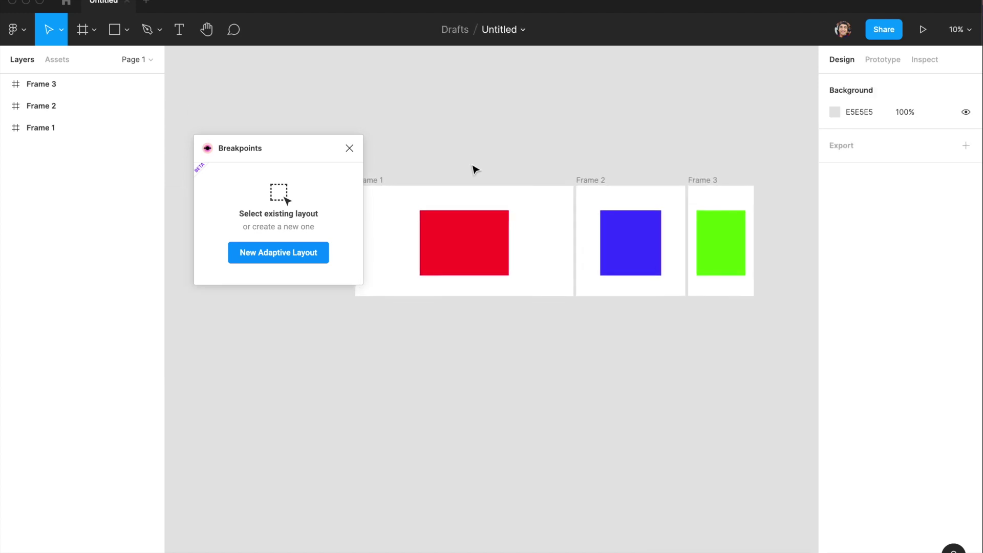
scroll(386, 169, left, 3)
scroll(385, 169, down, 2)
drag(292, 150, 327, 144)
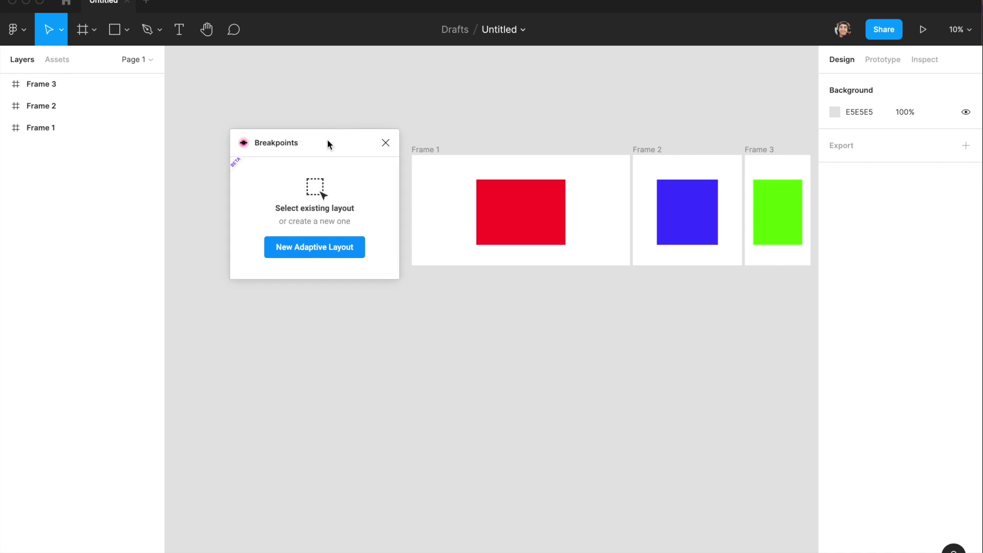
click(343, 251)
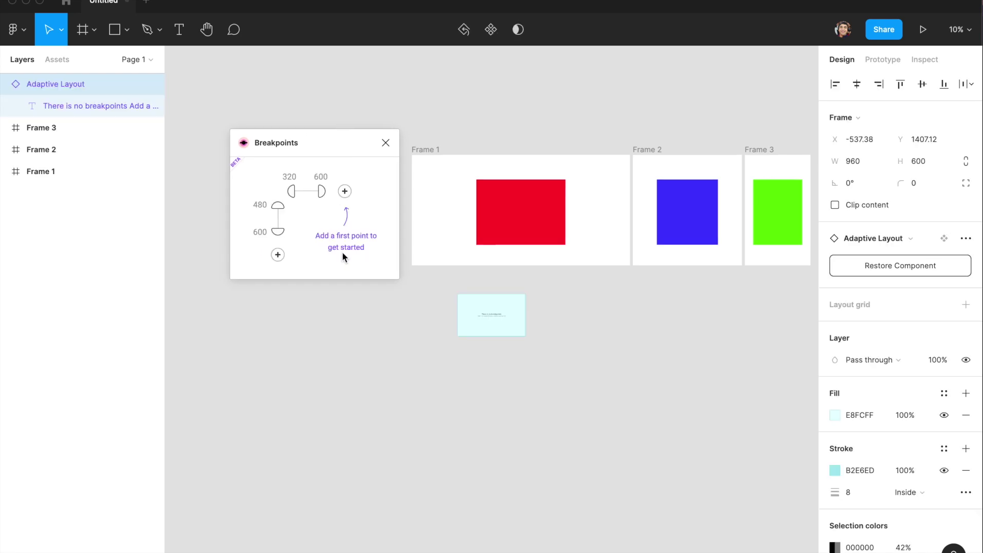
Shift the adaptive layout to X -810, Y 1403 below Frame 1 and add a first horizontal breakpoint at 600.
scroll(502, 287, up, 3)
scroll(502, 287, up, 2)
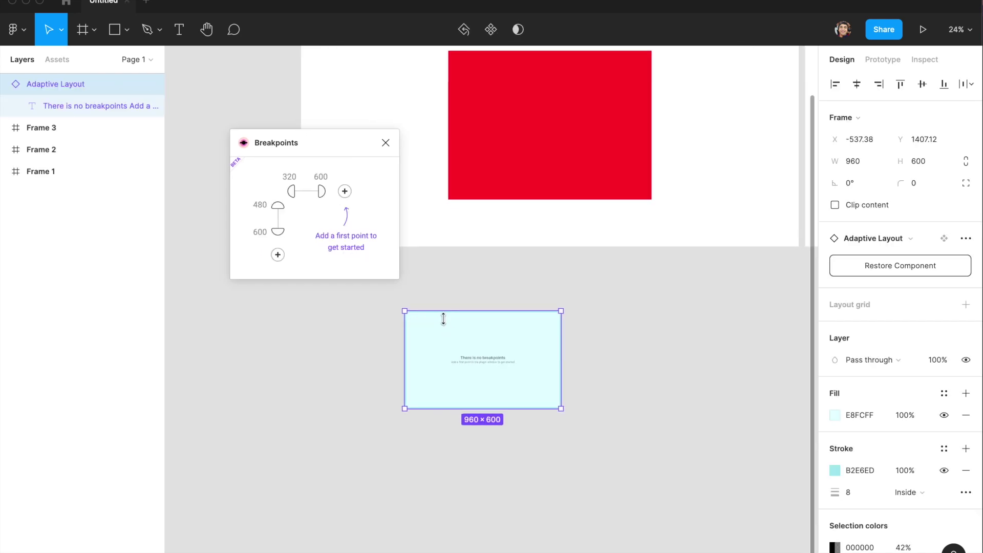
drag(441, 322, 403, 328)
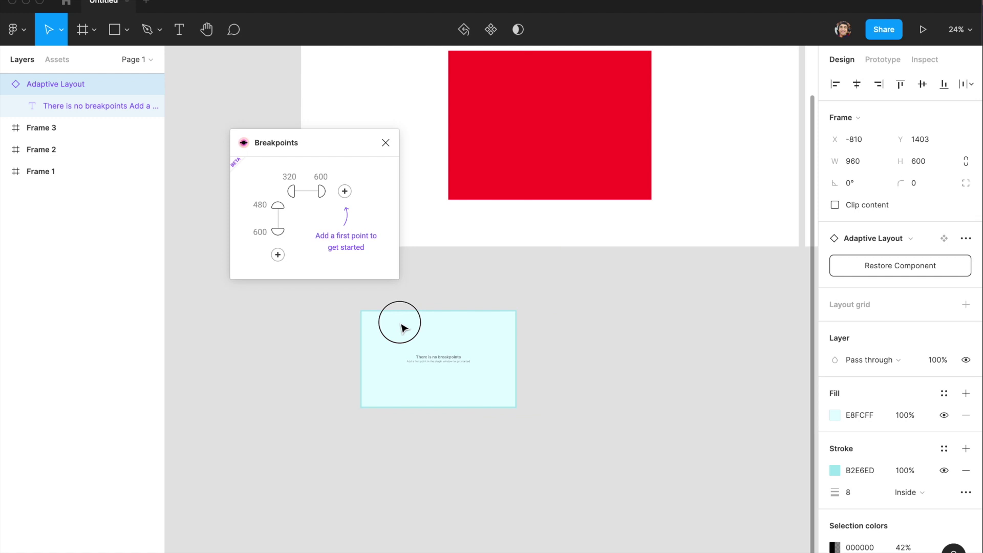
click(344, 192)
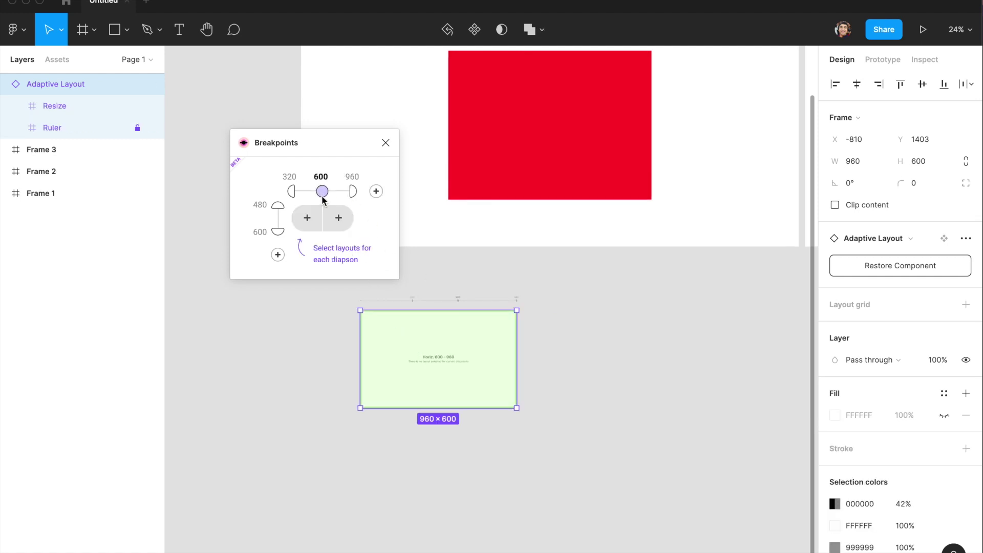
Examine the horizontal breakpoint ruler above the adaptive layout.
scroll(397, 332, up, 5)
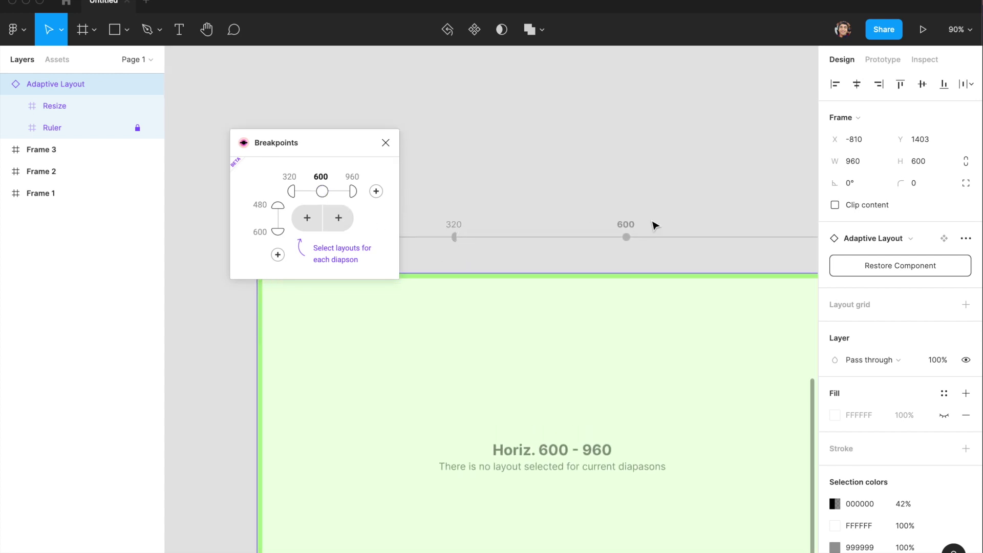
scroll(654, 225, right, 6)
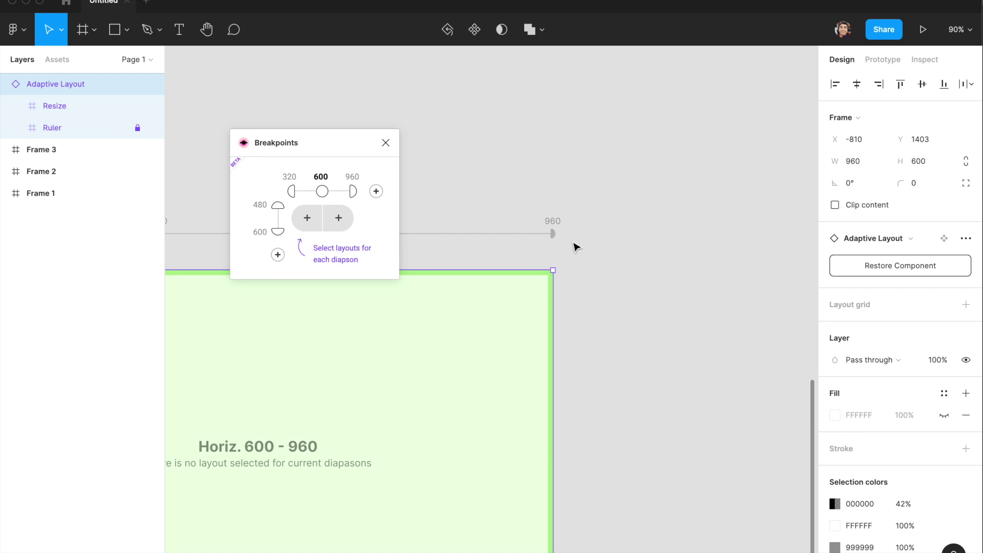
scroll(576, 248, down, 3)
scroll(459, 237, up, 3)
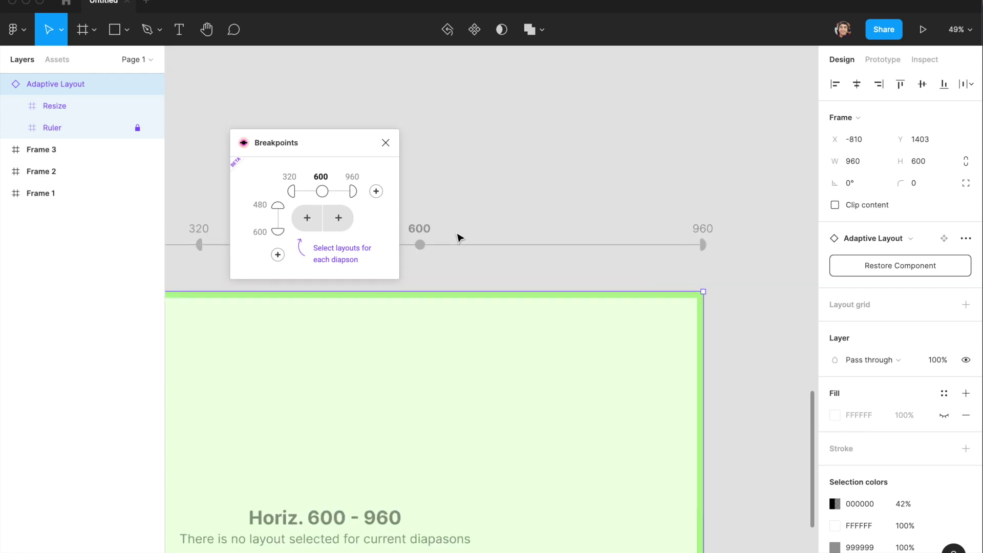
scroll(476, 221, down, 5)
scroll(470, 214, right, 1)
scroll(470, 214, up, 1)
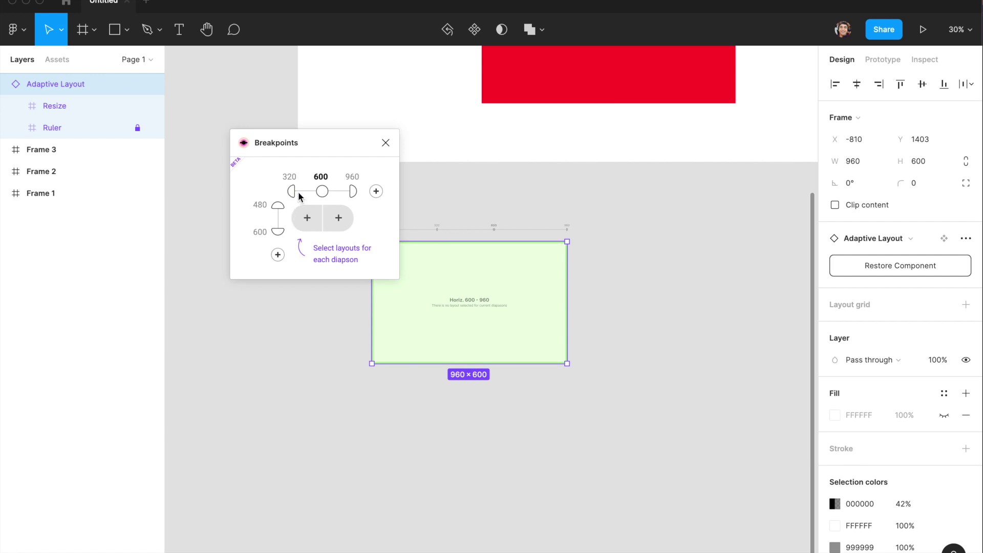
Assign Frame 3 as the master layout for the horizontal 320–599 range.
click(303, 220)
scroll(702, 201, right, 10)
scroll(701, 201, up, 3)
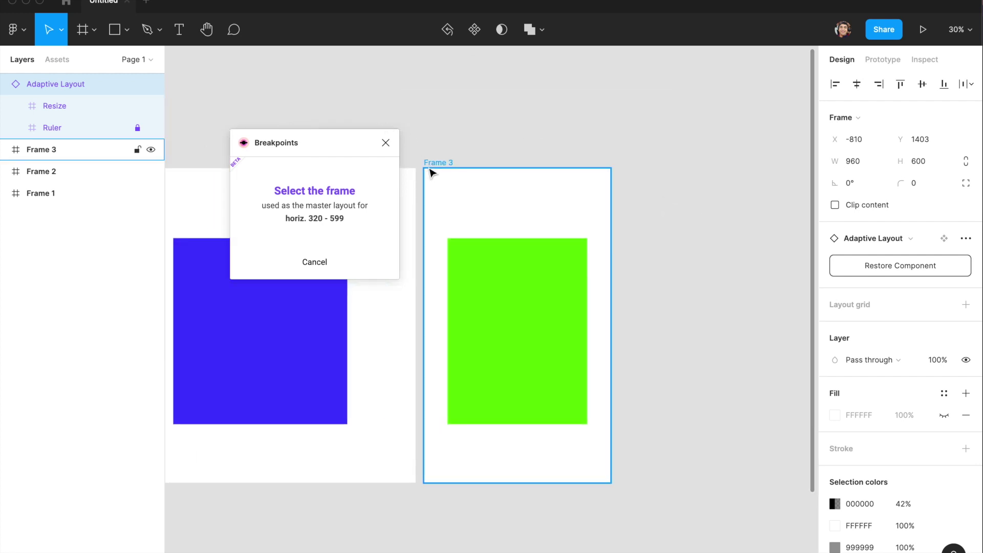
click(433, 167)
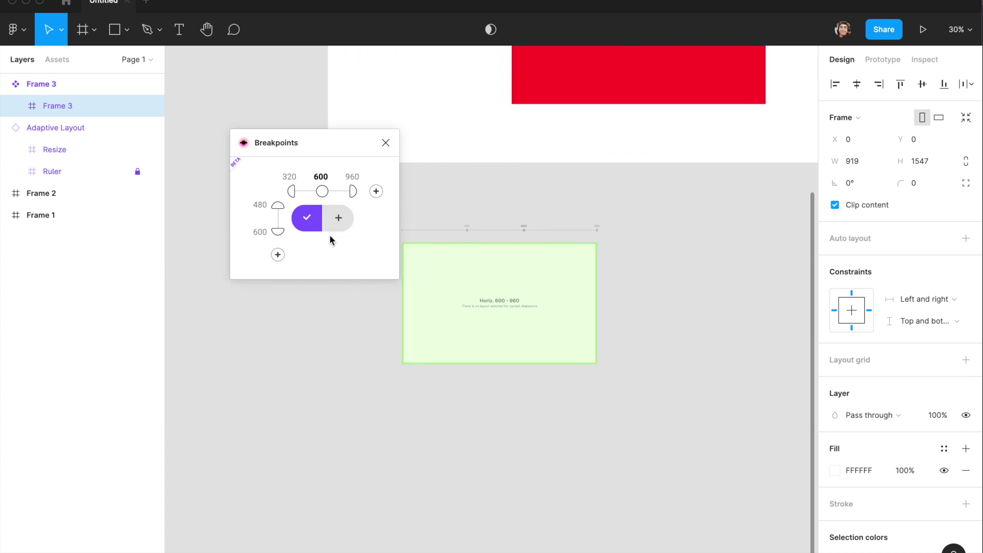
Assign Frame 2 as the master layout for the horizontal 600–960 range.
click(339, 220)
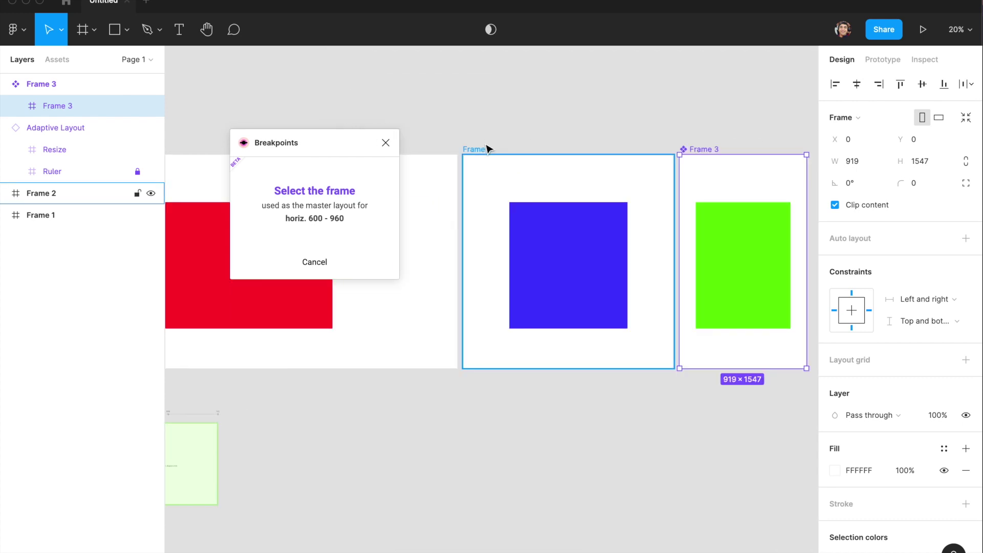
click(488, 150)
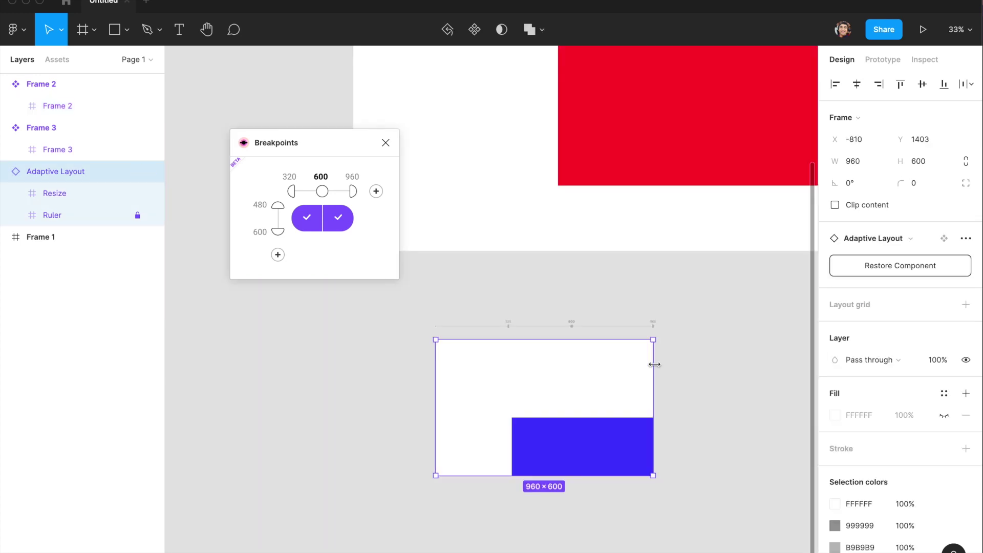
Resize the adaptive layout to 928 × 1596 to test how the Frame 2 master layout responds.
mouse_move(654, 364)
mouse_down()
mouse_move(558, 363)
mouse_move(663, 364)
mouse_move(592, 356)
mouse_move(566, 367)
mouse_move(654, 367)
mouse_up()
drag(551, 475, 540, 547)
scroll(533, 424, down, 3)
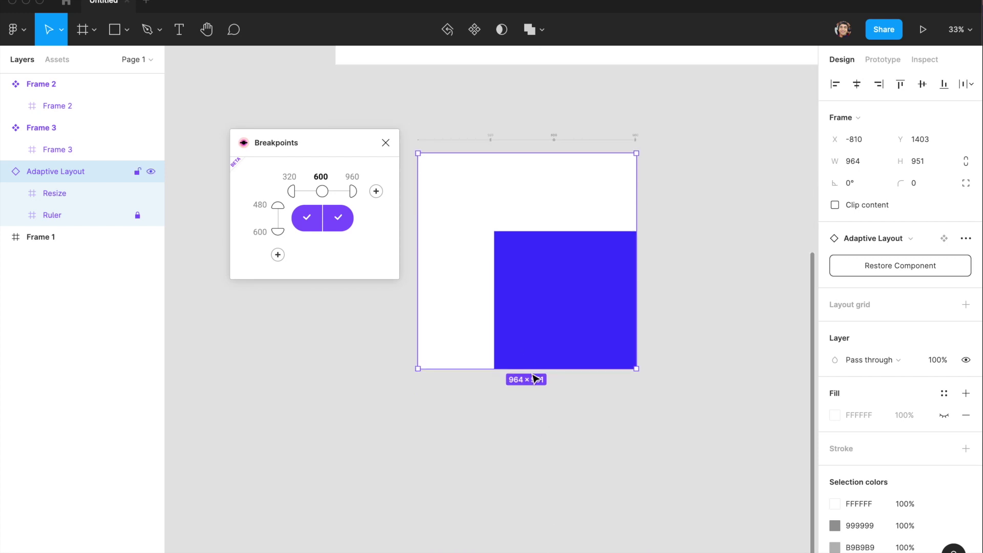
drag(521, 365, 510, 513)
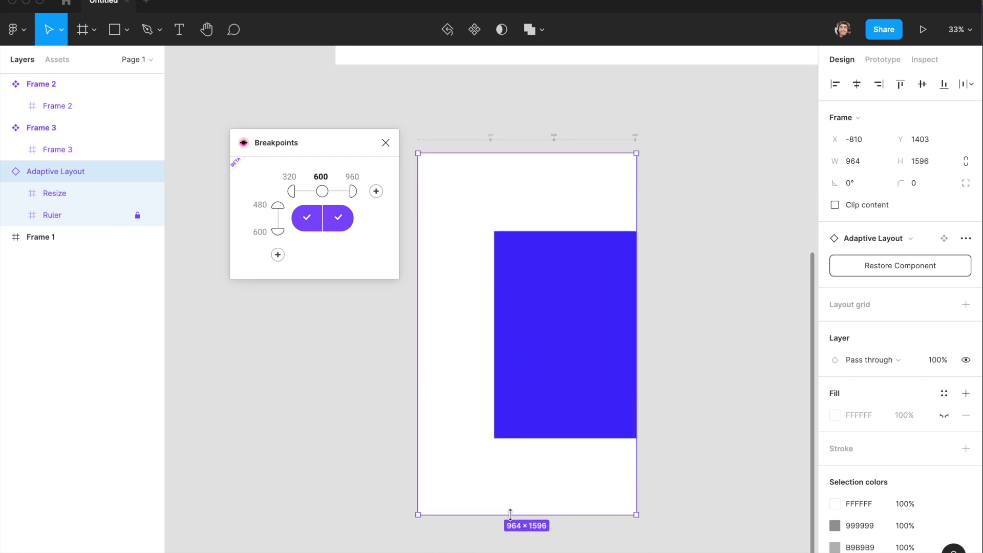
drag(634, 313, 628, 287)
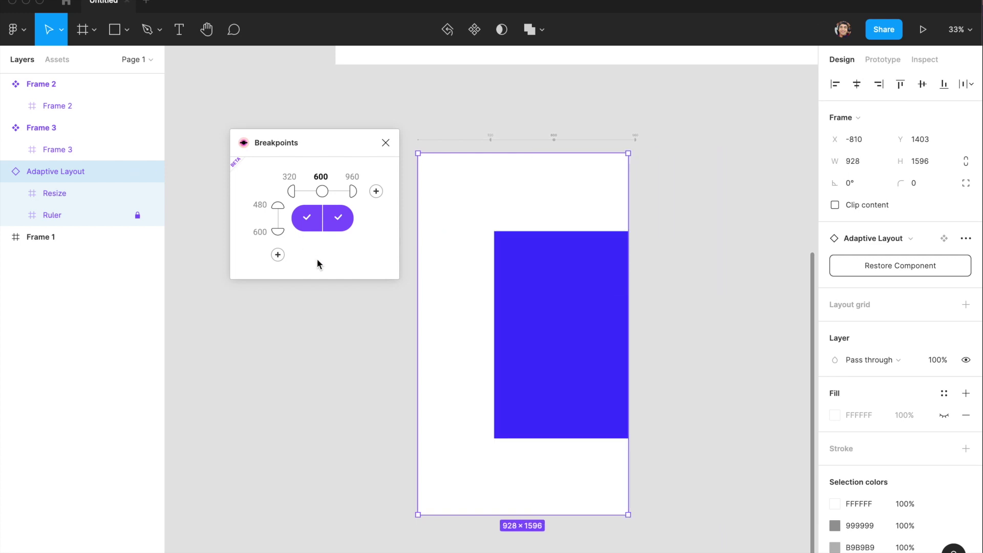
Try adding a vertical breakpoint at 600 to the adaptive layout.
click(278, 256)
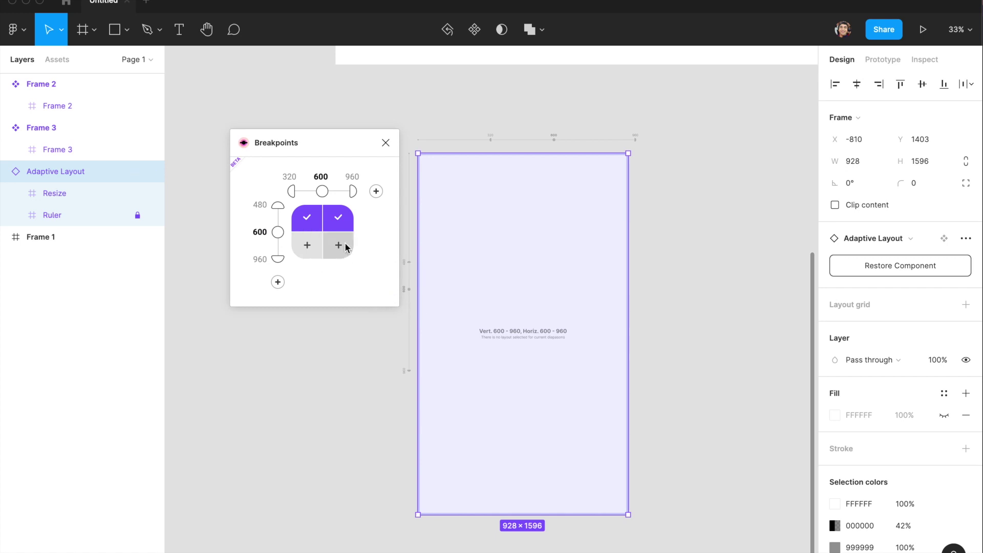
Recolor the blue rectangle in Frame 2 to magenta FF38DF and move it closer to the frame's left edge.
scroll(512, 307, right, 5)
scroll(511, 297, down, 5)
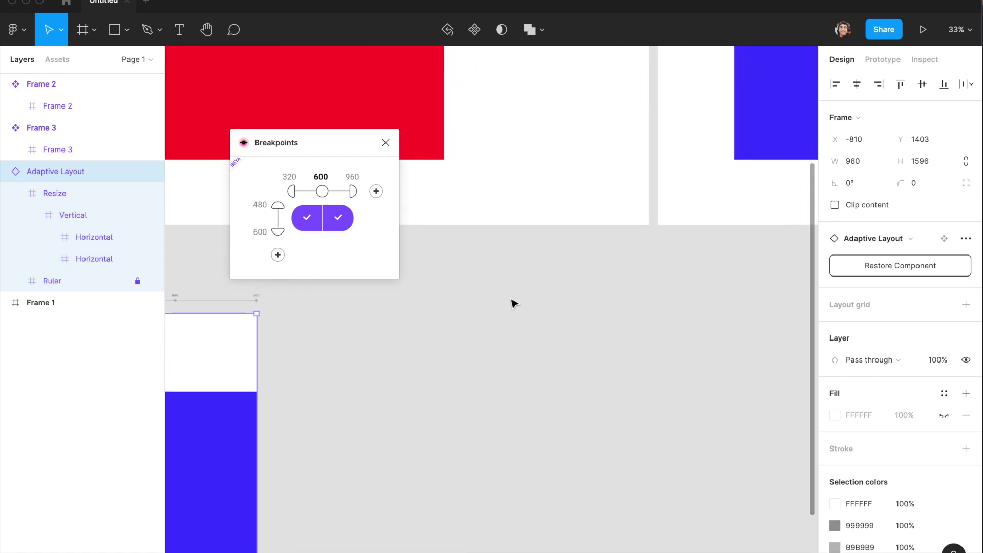
click(674, 207)
double_click(678, 207)
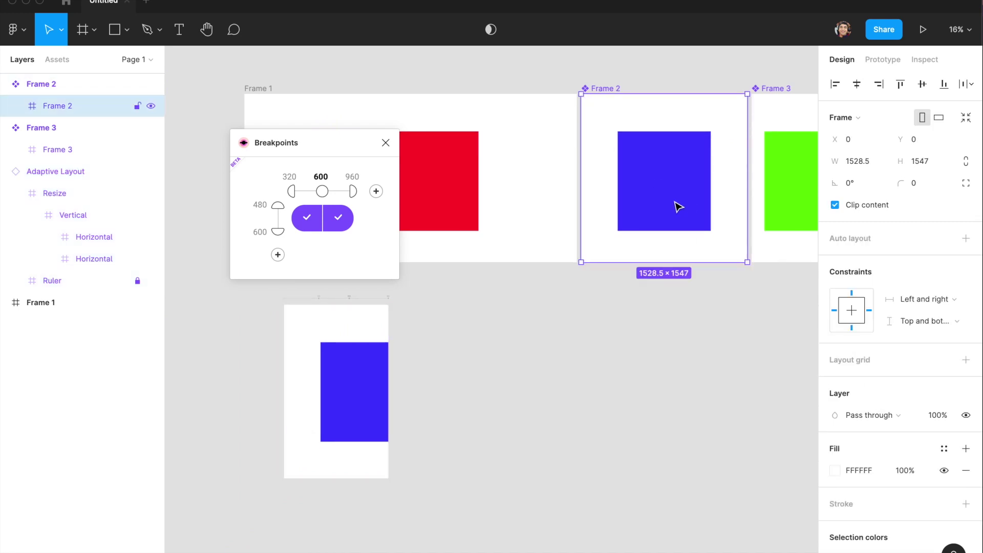
double_click(674, 185)
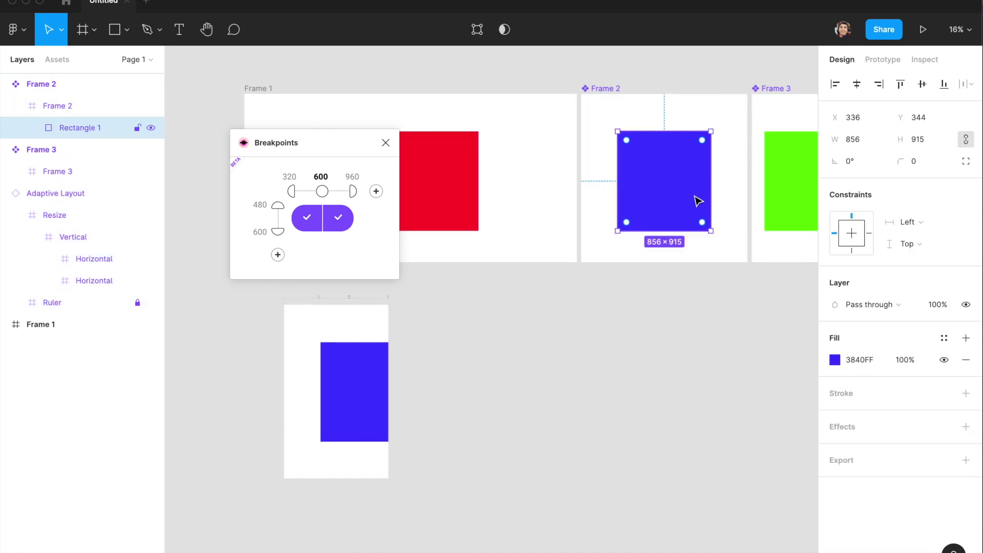
click(833, 360)
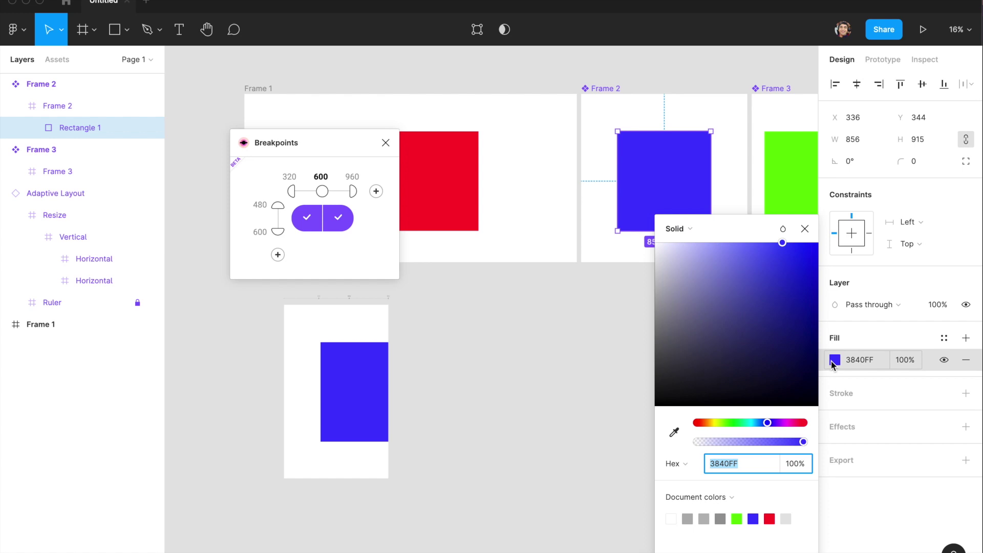
click(788, 423)
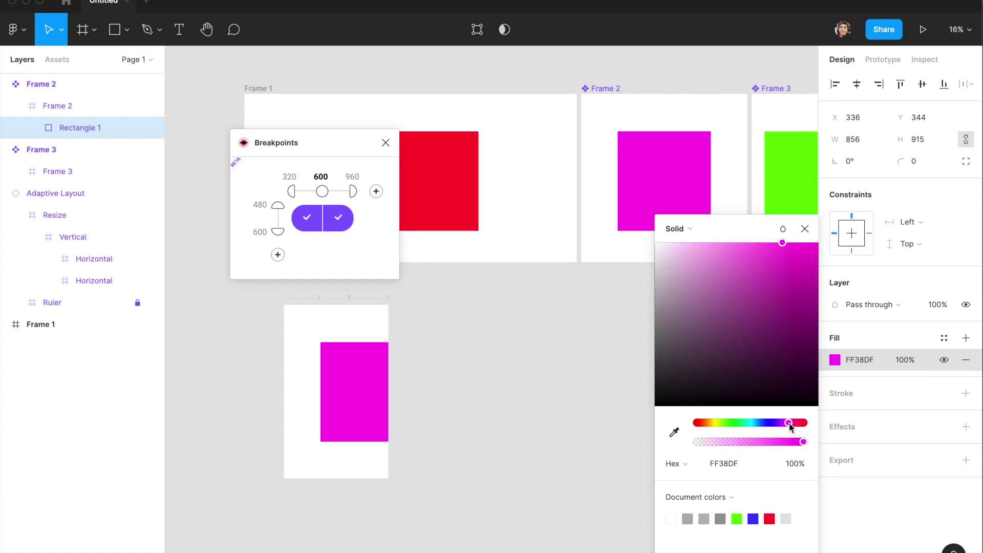
click(634, 172)
drag(653, 175, 628, 181)
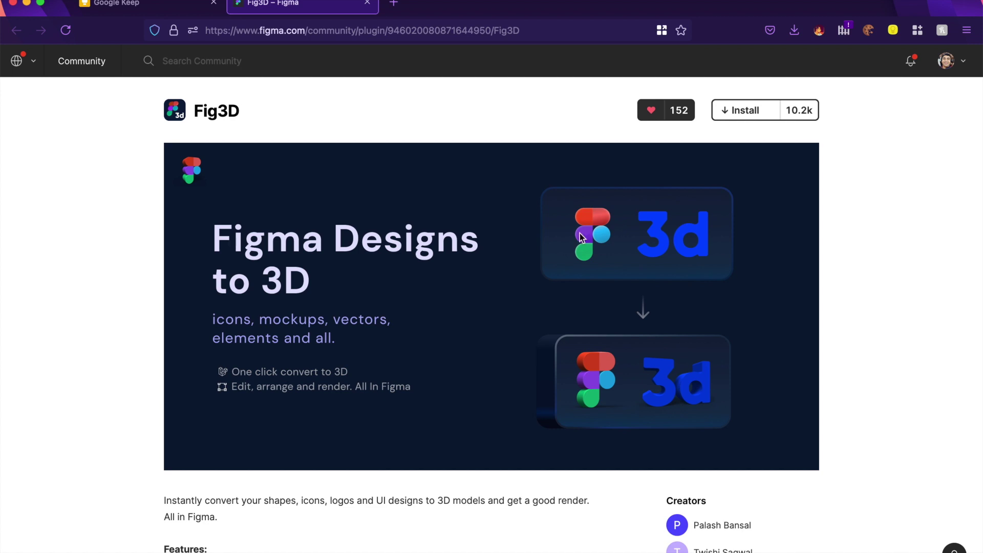
Switch back to the Figma file and draw a 530 × 530 rectangle on the empty canvas beside the adaptive layout.
click(508, 538)
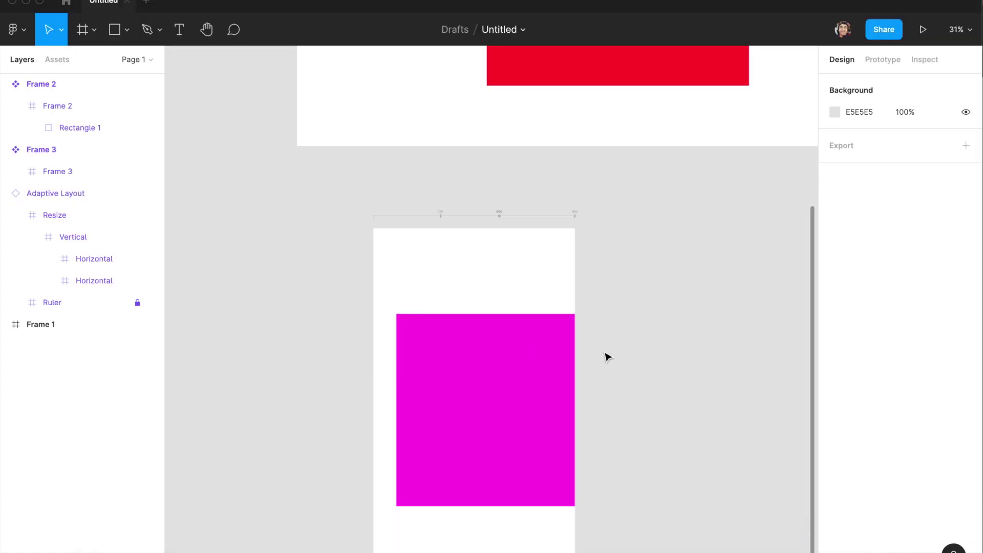
scroll(606, 355, right, 5)
scroll(607, 357, right, 3)
key(r)
mouse_move(410, 250)
mouse_down()
mouse_move(486, 358)
mouse_move(521, 361)
mouse_up()
key(Escape)
click(488, 322)
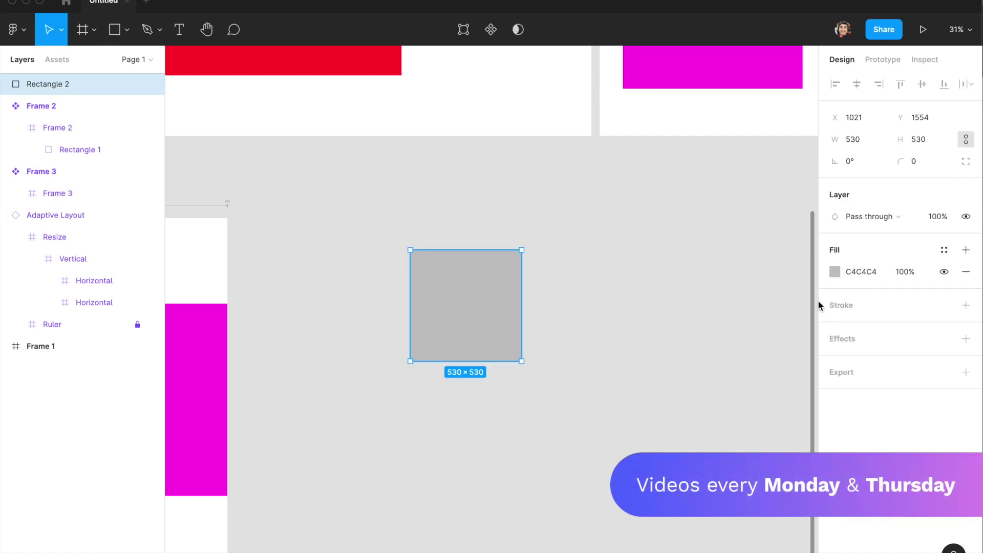
Fill the new square with purple 6325A0 and move it to X 1353, Y 1826.
click(834, 272)
click(780, 307)
click(777, 422)
click(631, 415)
click(631, 415)
click(454, 325)
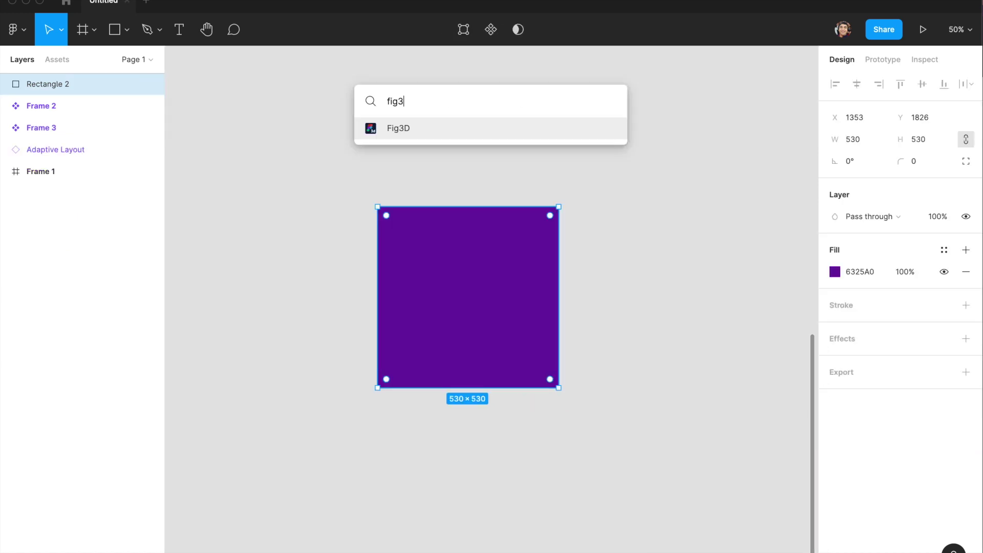
Convert the purple square to a 3D model with the Fig3D plugin and rotate it to show its right side and top.
key(Escape)
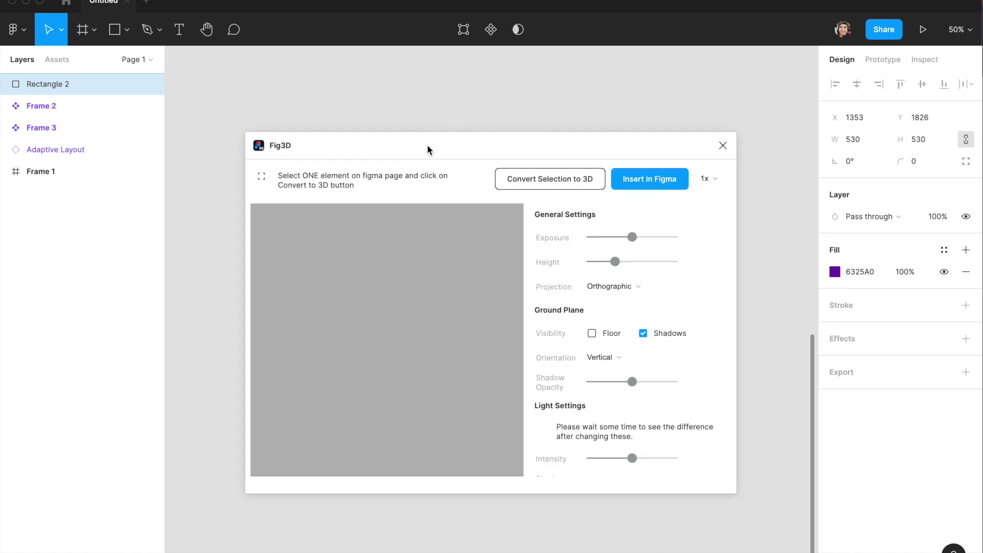
drag(428, 149, 633, 125)
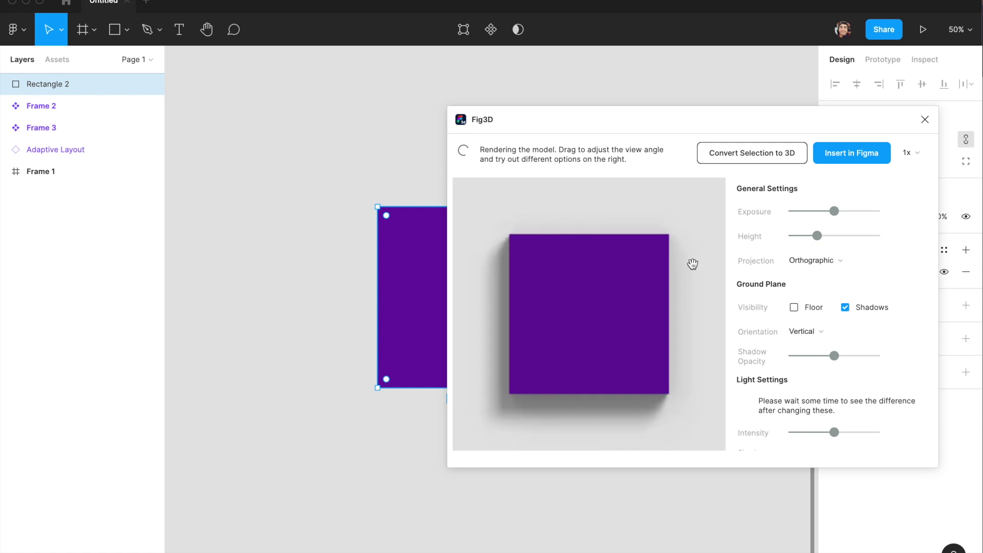
drag(584, 300, 604, 307)
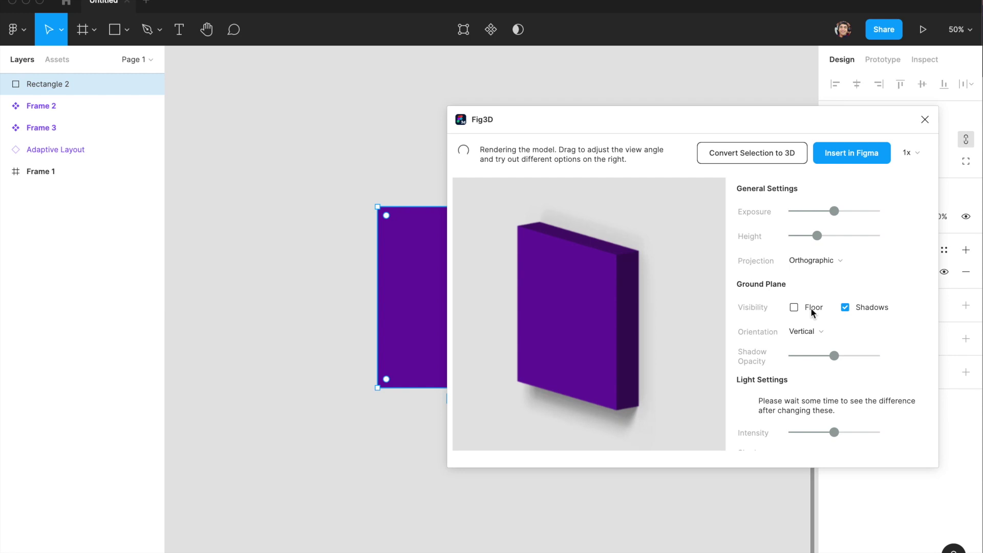
Try the ground plane's floor and shadows visibility options on and off.
click(812, 310)
click(794, 307)
click(845, 308)
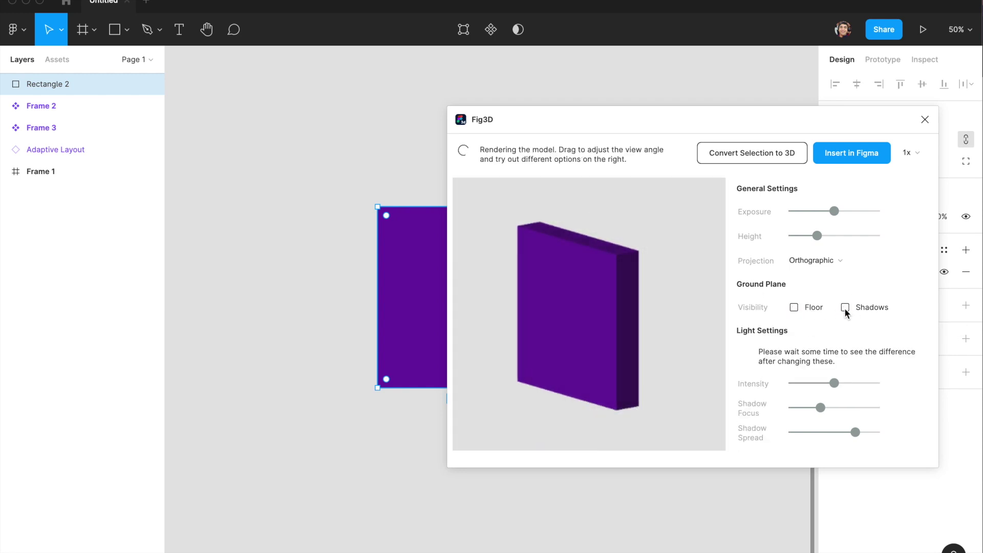
click(845, 309)
Lower the model's shadow opacity and increase its exposure and height.
drag(837, 357, 808, 355)
click(844, 211)
click(842, 236)
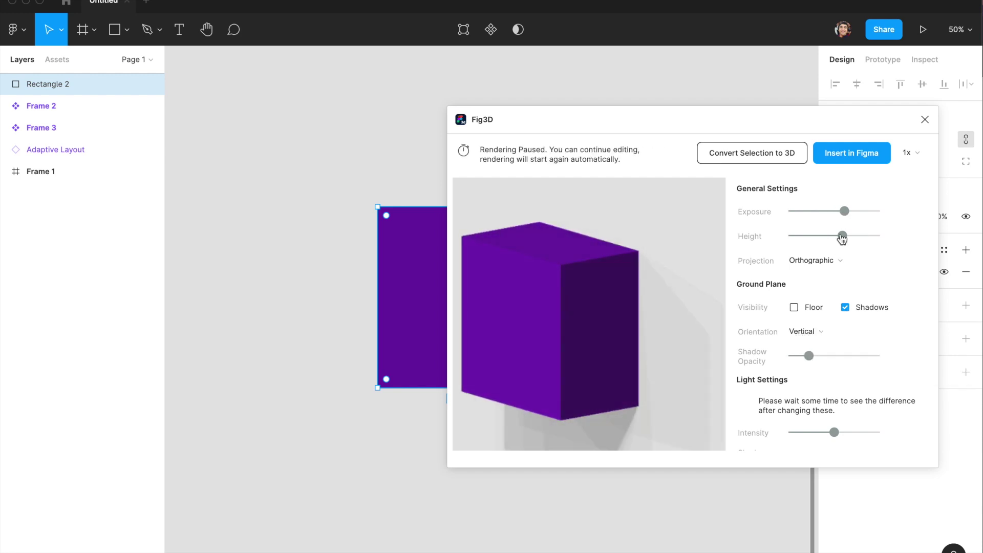
mouse_move(846, 211)
mouse_down()
mouse_move(870, 215)
mouse_move(805, 213)
mouse_move(861, 220)
mouse_up()
Raise the light intensity and reduce the shadow focus and shadow spread.
scroll(862, 293, down, 2)
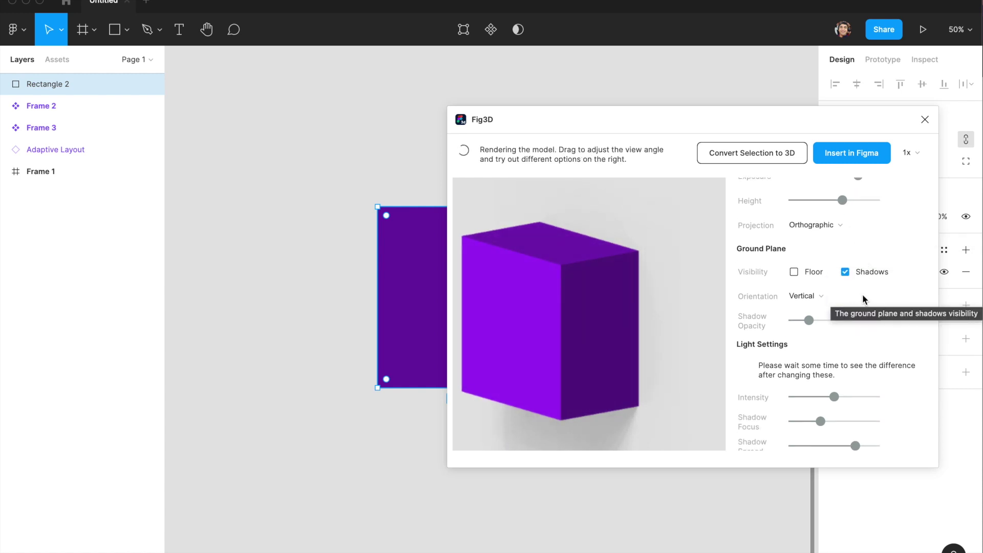
drag(834, 394, 801, 419)
scroll(819, 420, down, 1)
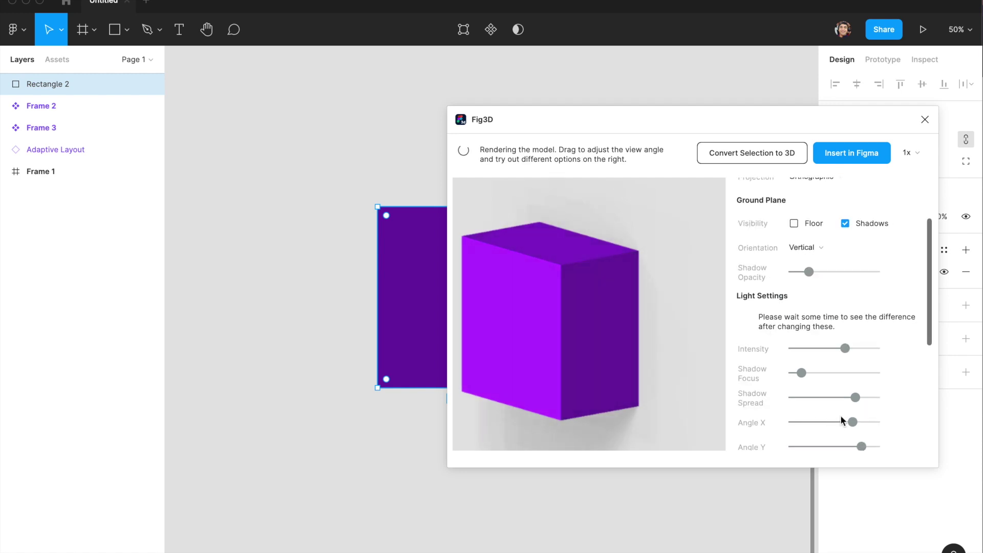
drag(860, 406, 847, 399)
Increase the light's Angle Z and the ambient intensity.
scroll(845, 420, down, 1)
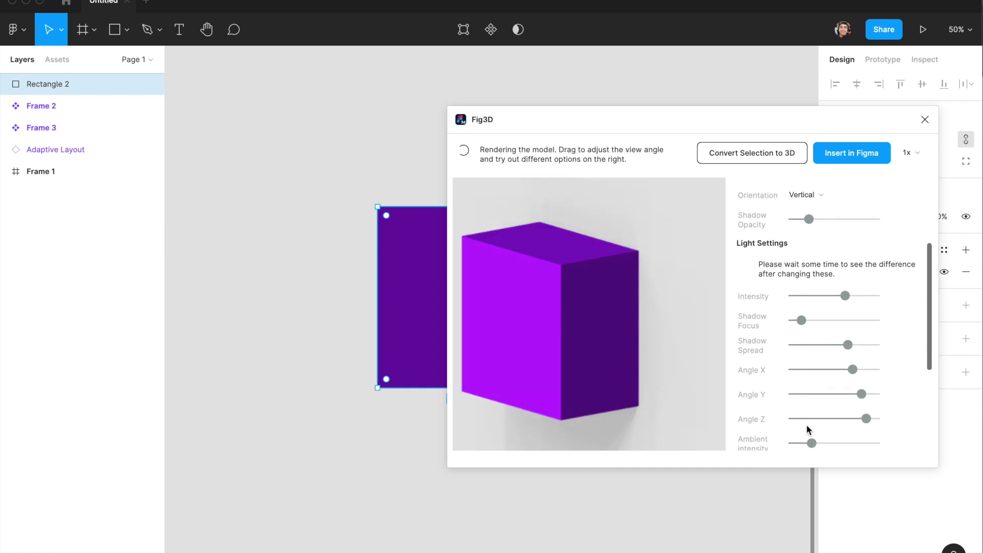
scroll(807, 429, down, 1)
mouse_move(864, 385)
mouse_down()
mouse_move(824, 392)
mouse_move(873, 394)
mouse_up()
scroll(837, 396, down, 1)
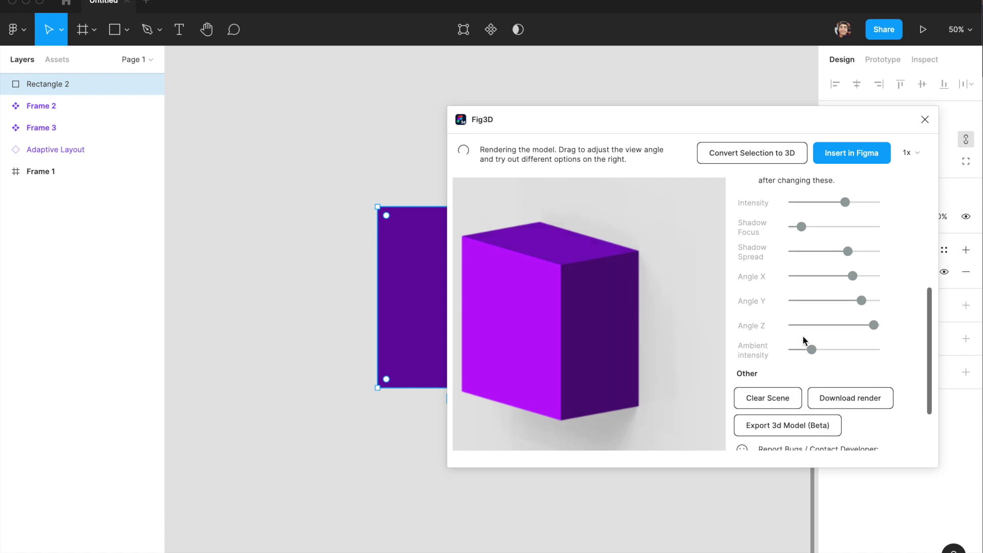
drag(812, 352, 845, 351)
Try downloading the render as render.png, then cancel the save.
scroll(815, 368, down, 2)
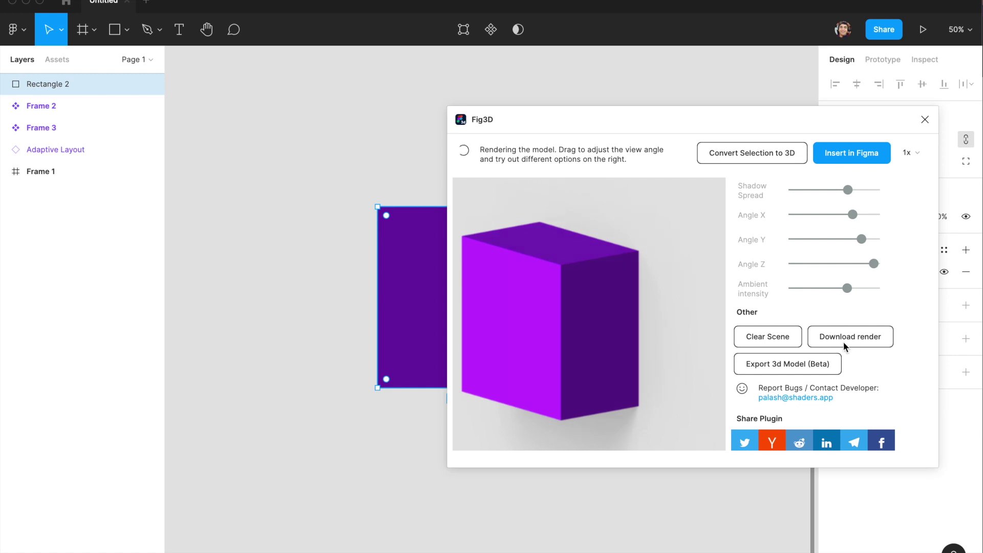
click(830, 338)
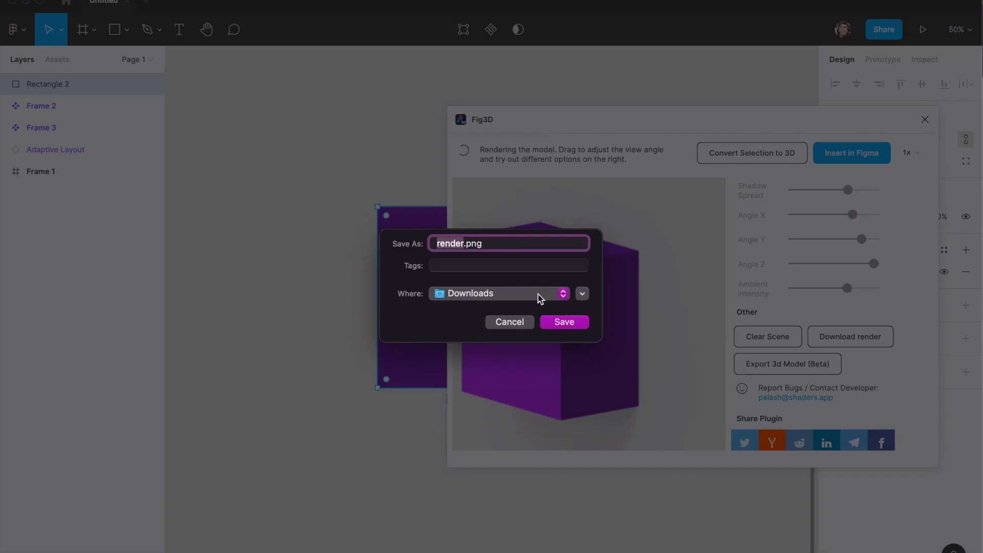
click(510, 321)
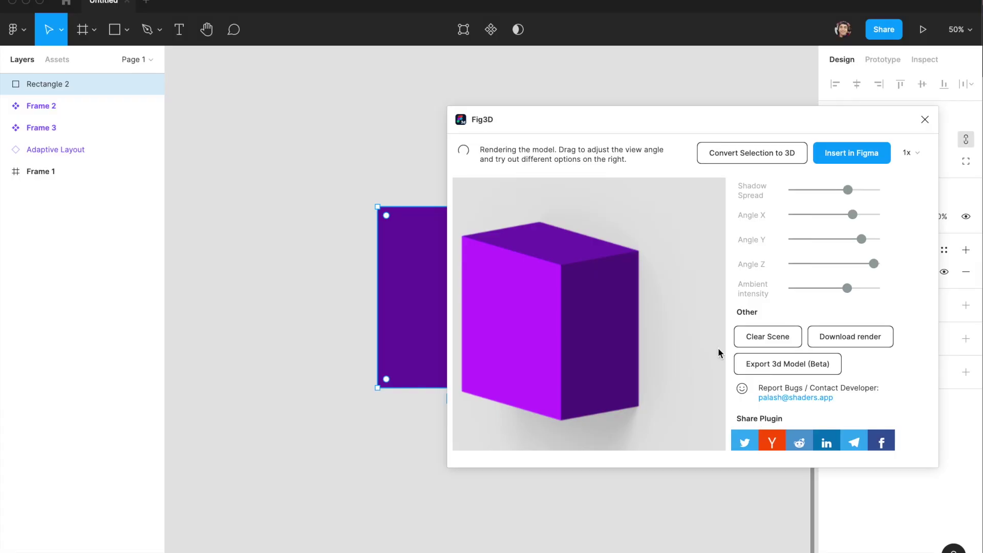
Export the 3D model as model.gltf to the Downloads folder.
click(812, 367)
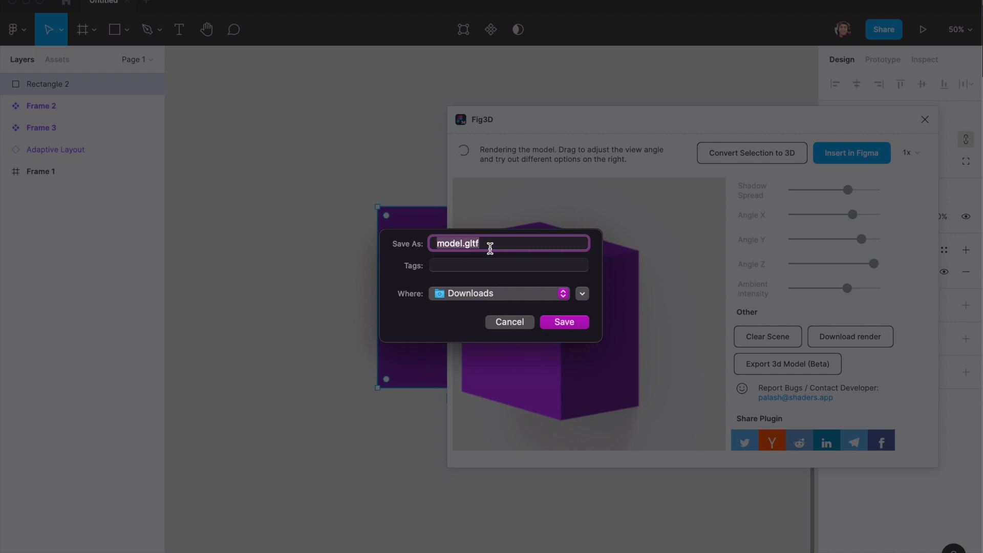
key(Return)
Rotate the 3D model to show its left side and top.
drag(527, 309, 481, 373)
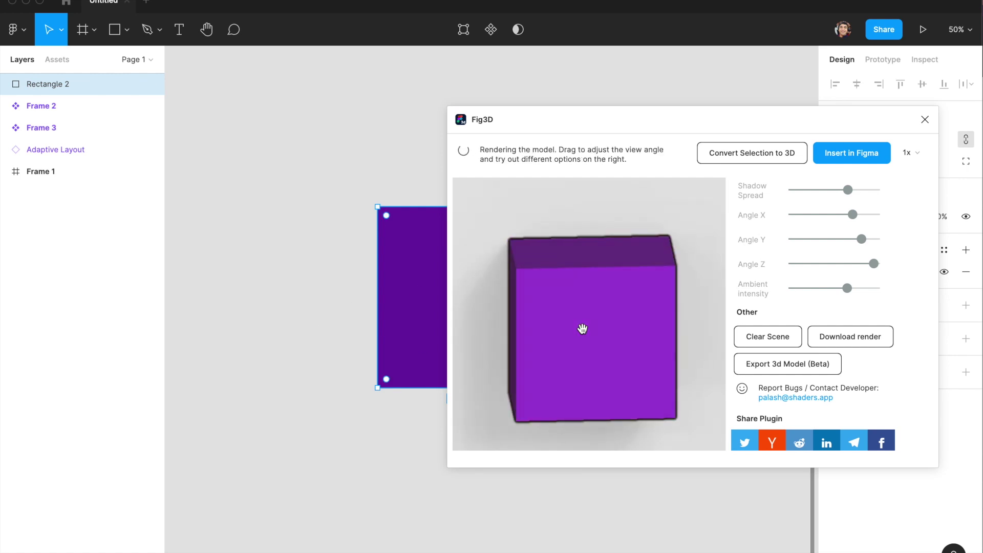
scroll(819, 307, up, 5)
click(911, 152)
click(911, 152)
drag(572, 336, 599, 336)
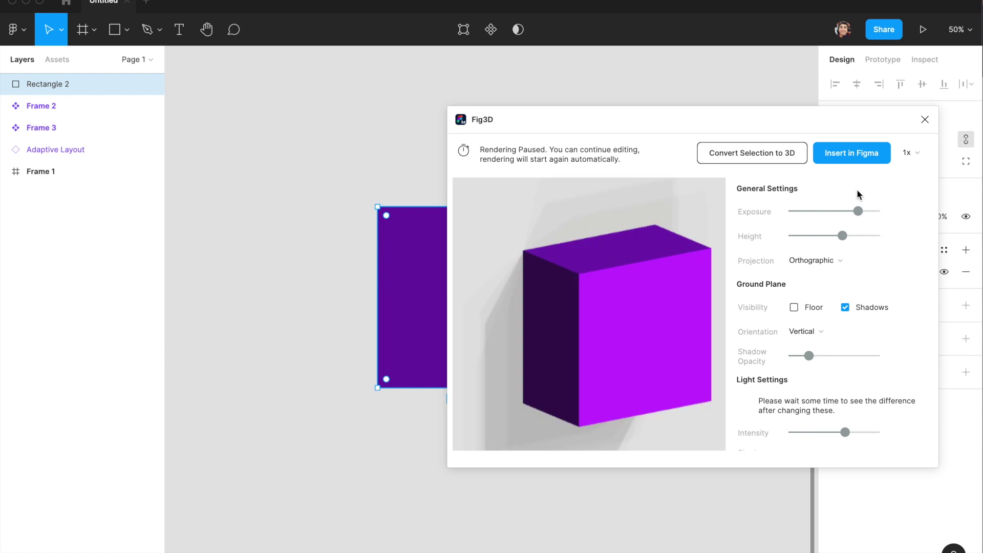
Insert the render into the Figma page at 8x scale and move the image to X 2622, Y 1826.
click(908, 153)
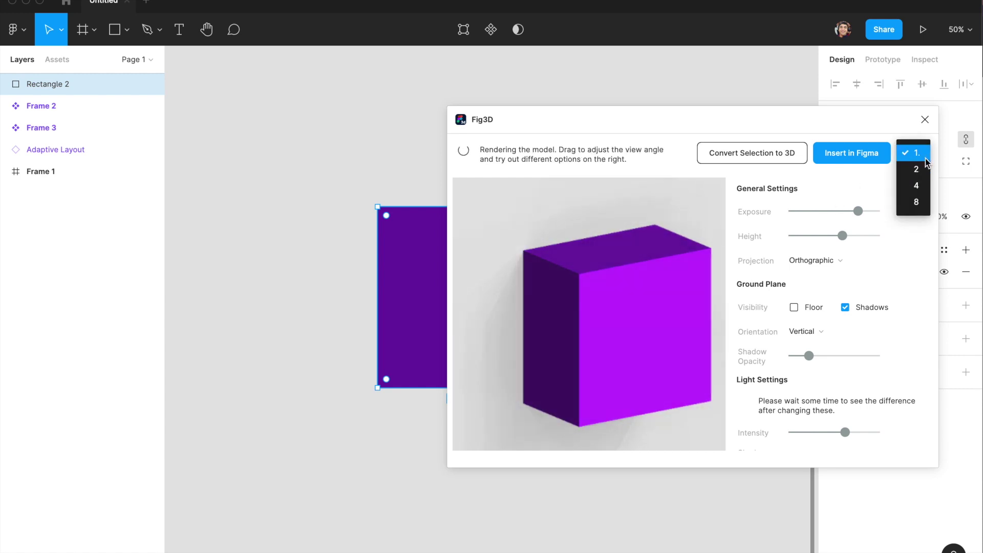
click(921, 207)
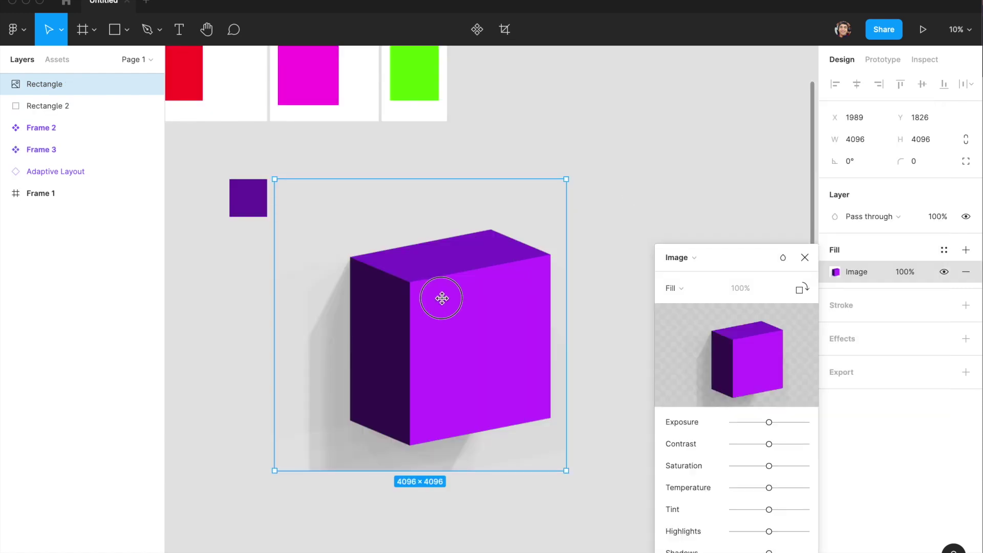
drag(440, 302, 485, 303)
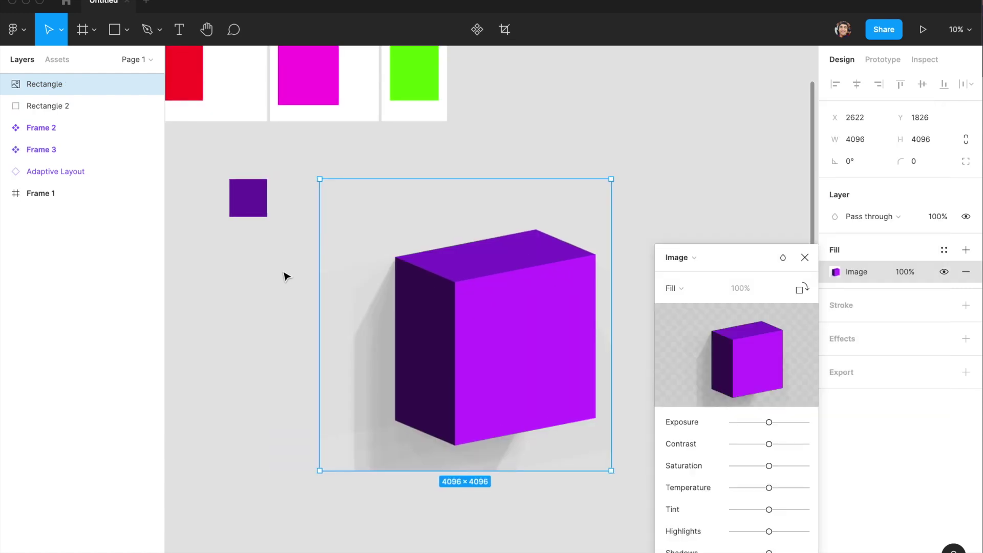
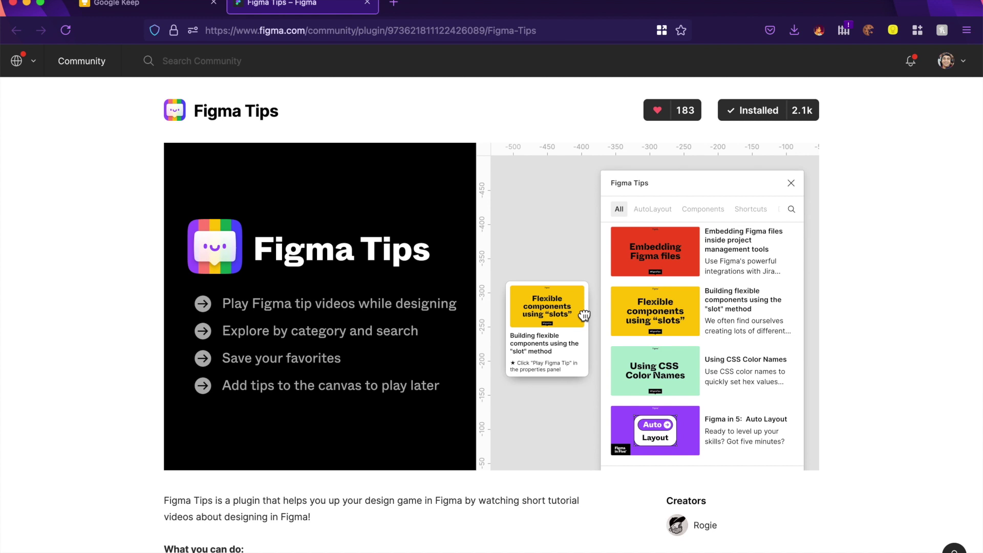
Switch from the Figma Tips page in the browser back to the Figma design file.
click(512, 535)
click(480, 430)
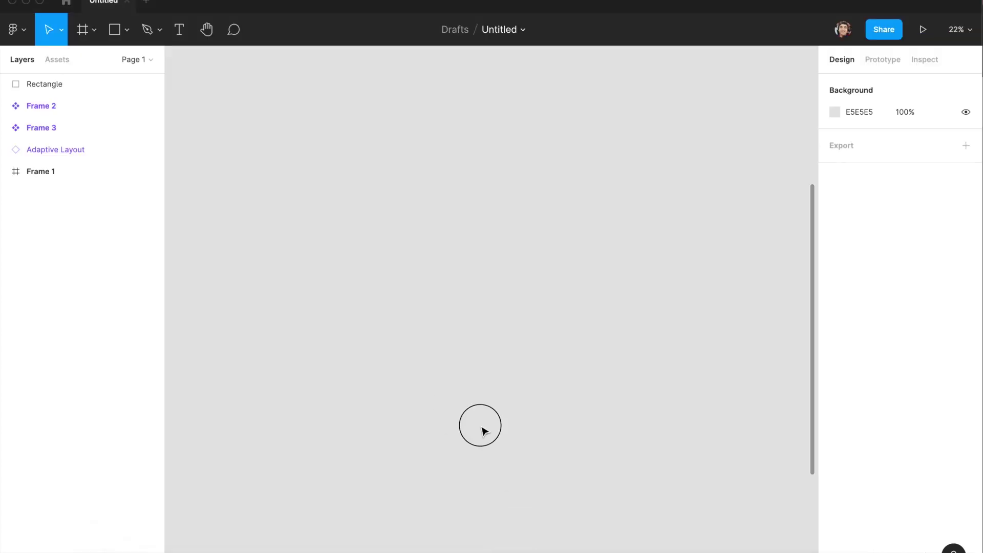
Run the Figma Tips plugin and move its window to the upper part of the canvas.
key(super+slash)
text(tips)
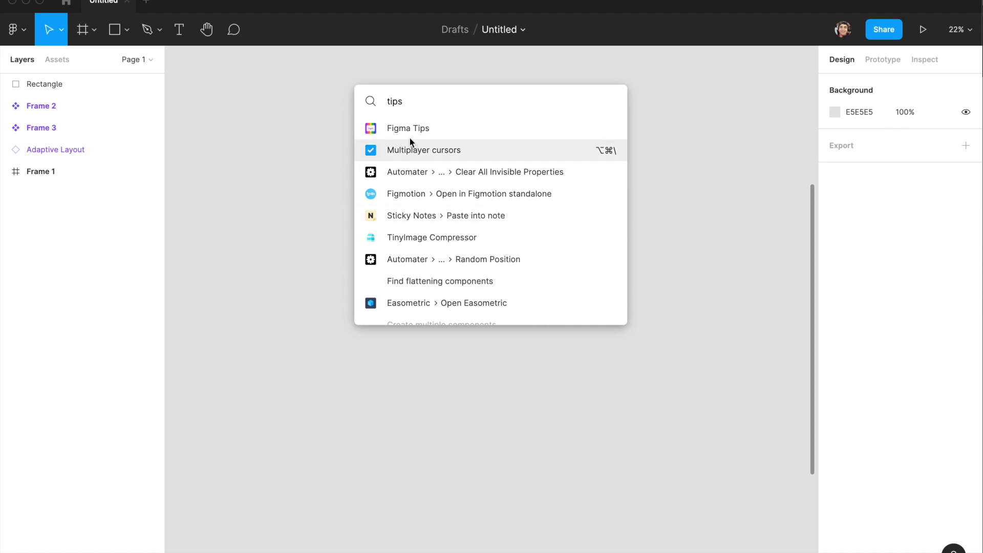
click(409, 135)
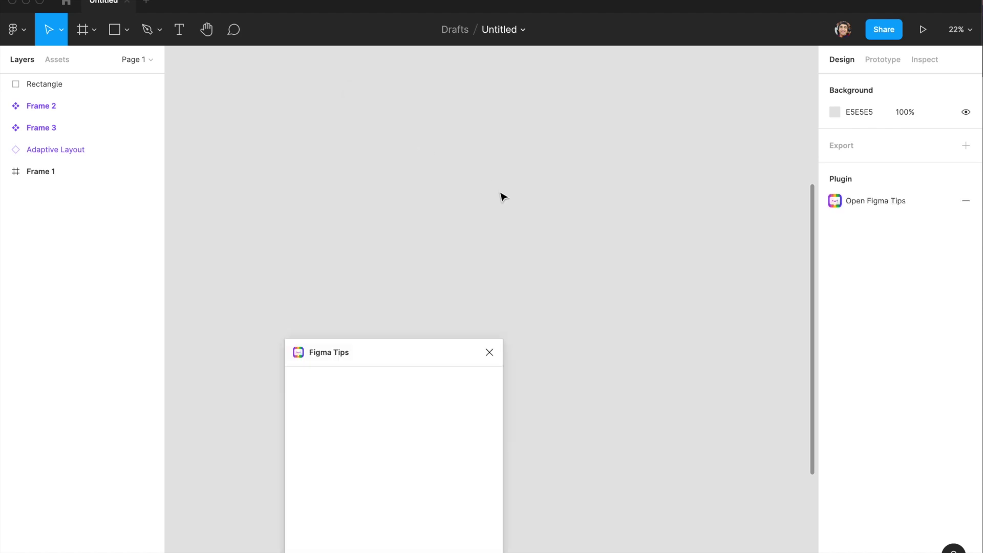
drag(423, 363, 677, 153)
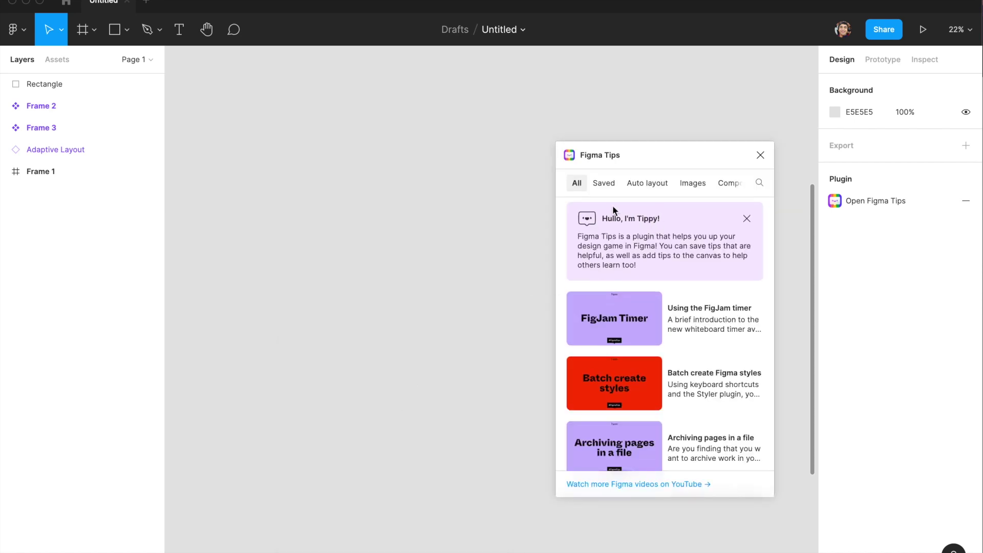
Play and pause the "Publishing select components in Figma" tip from the Components category and add it to the canvas.
click(703, 186)
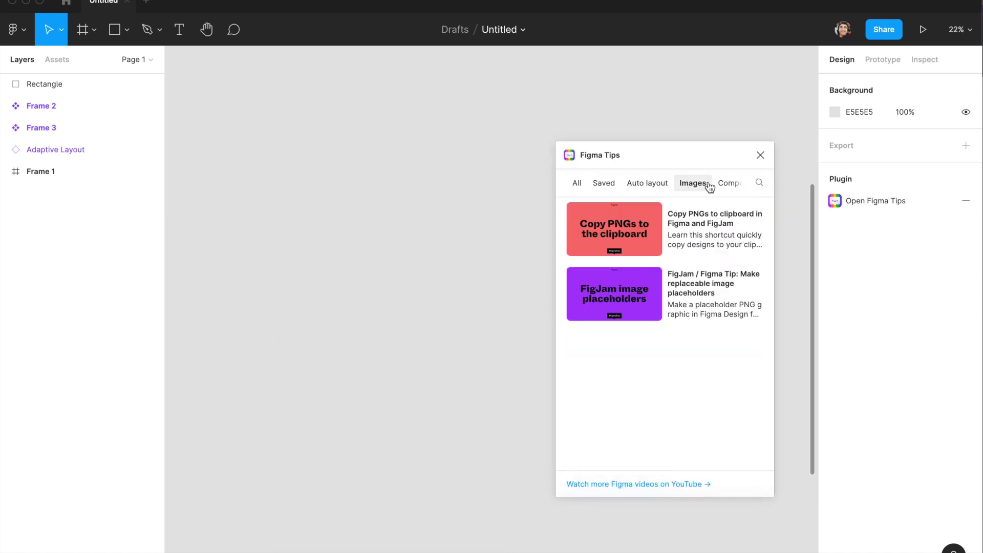
click(694, 188)
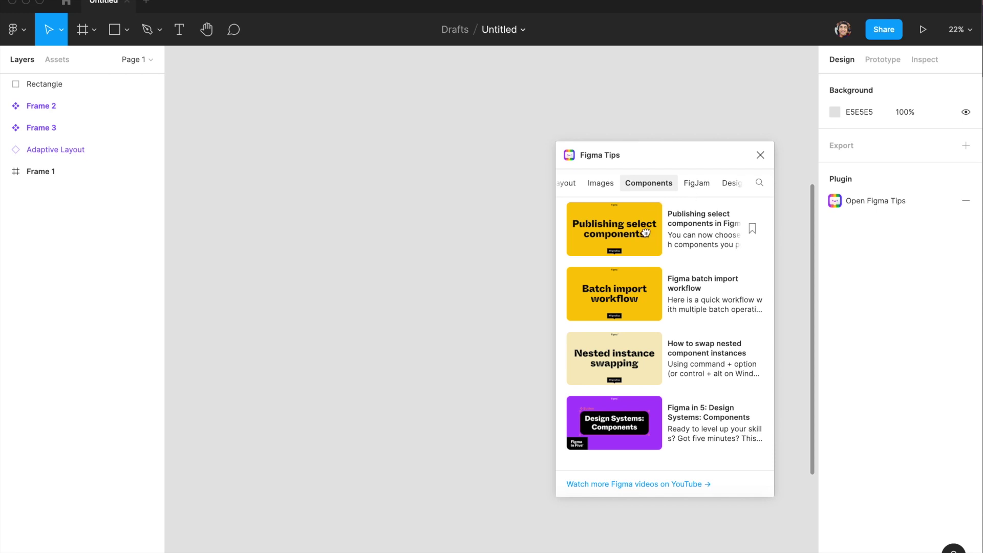
click(621, 237)
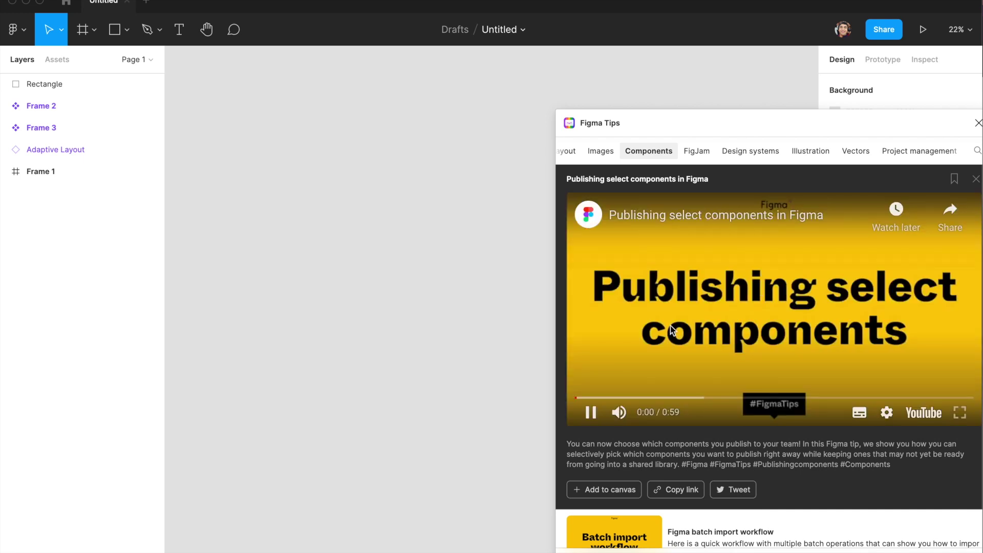
click(764, 349)
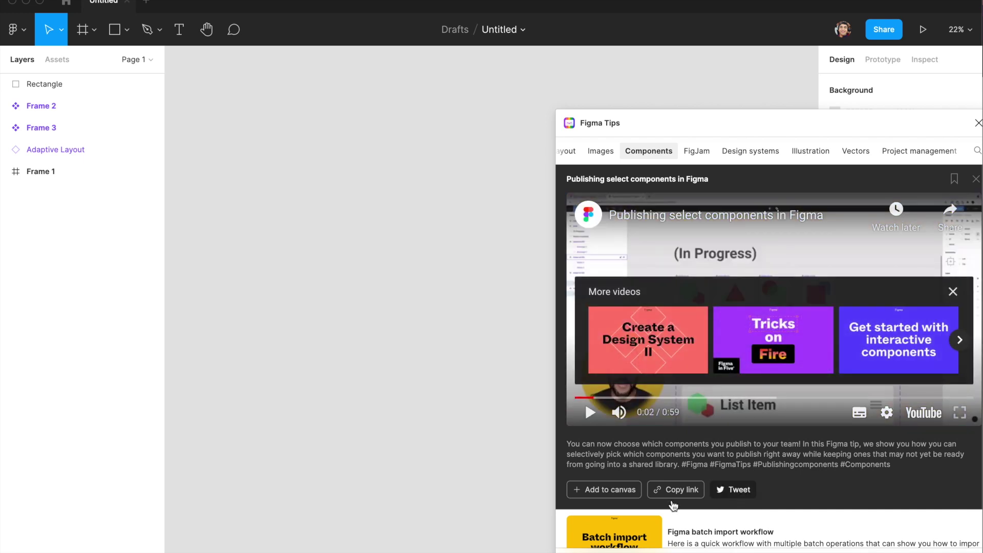
click(629, 491)
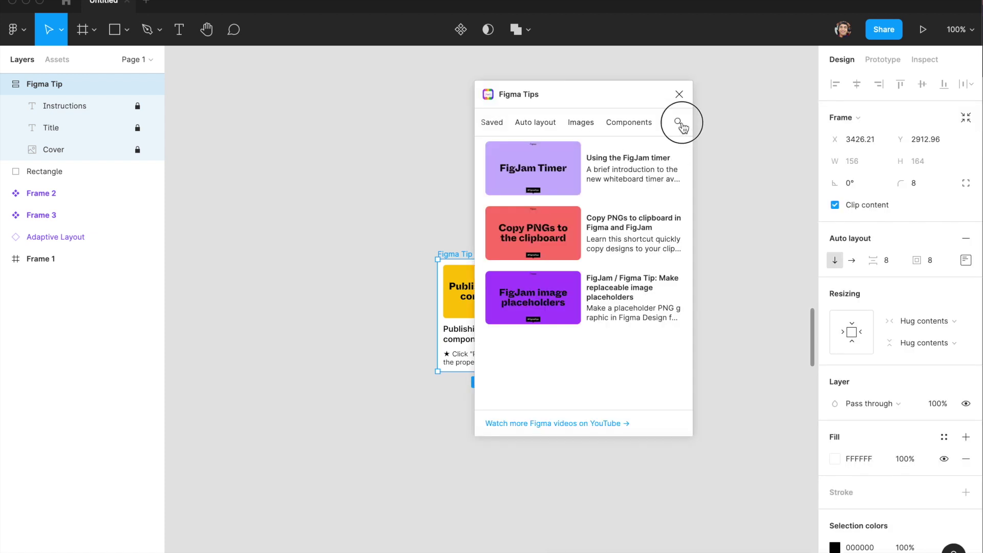
Search the Figma Tips plugin for "color", then clear the search and move the plugin window aside.
click(682, 122)
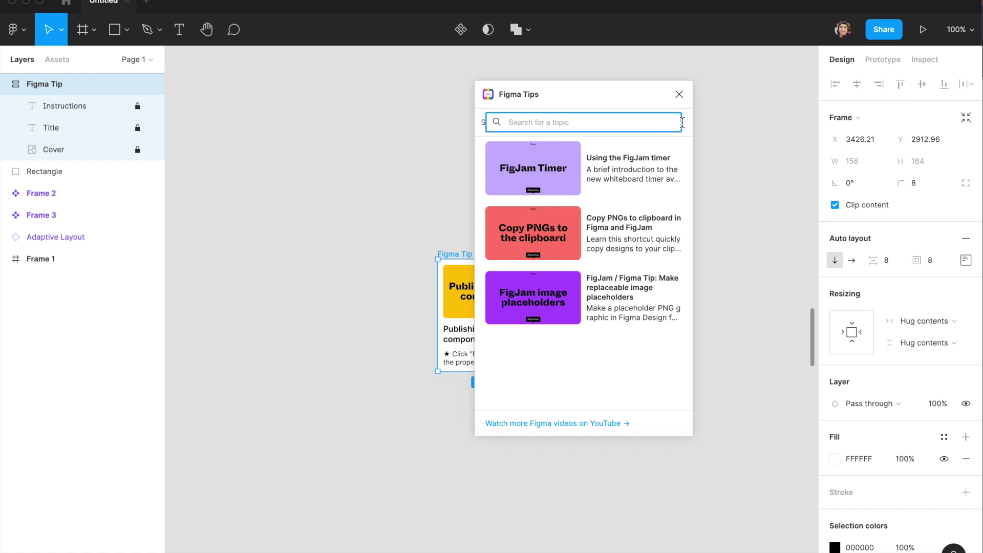
text(color)
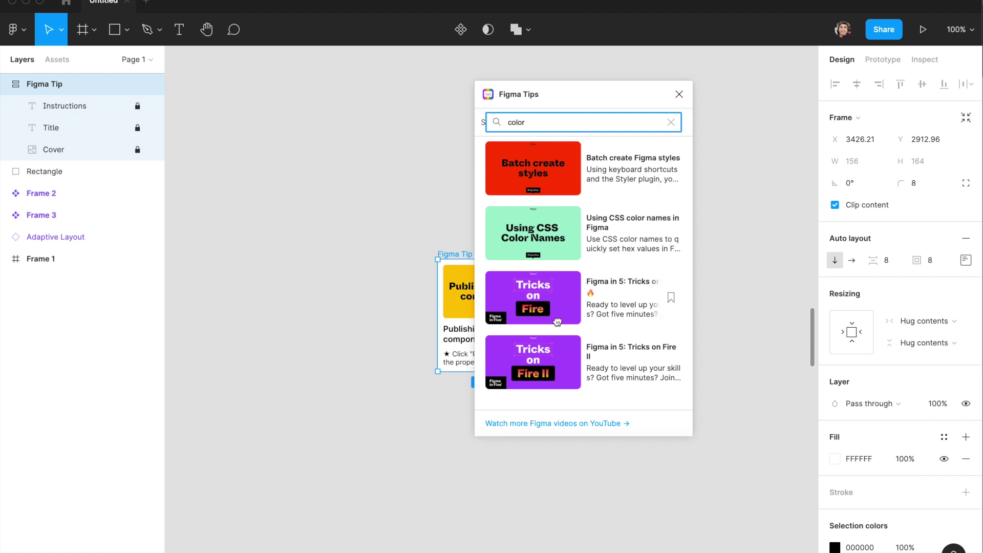
click(670, 123)
click(629, 94)
drag(628, 95, 698, 82)
scroll(703, 107, right, 3)
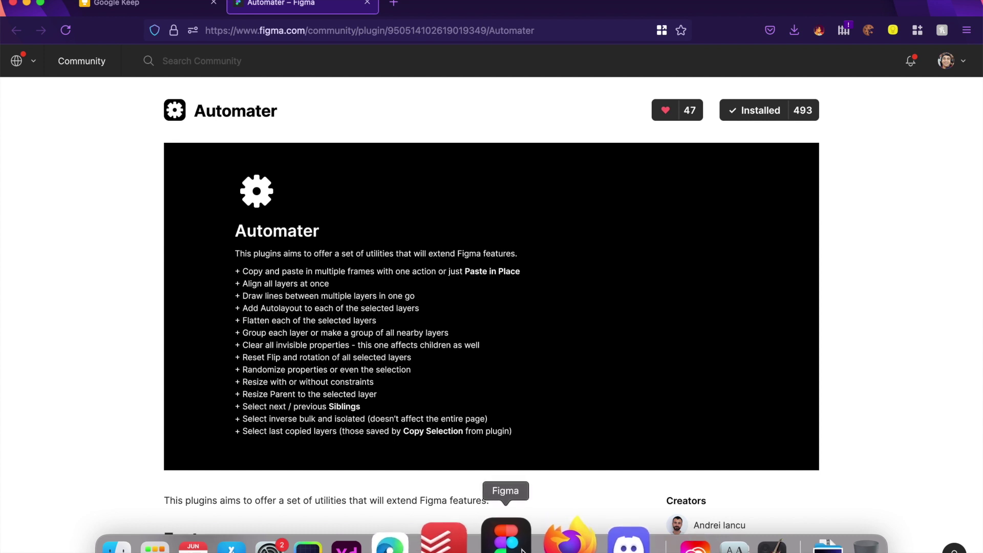
Switch from the Automater page in the browser to the Figma file and draw a 247 × 247 square on the canvas.
click(505, 534)
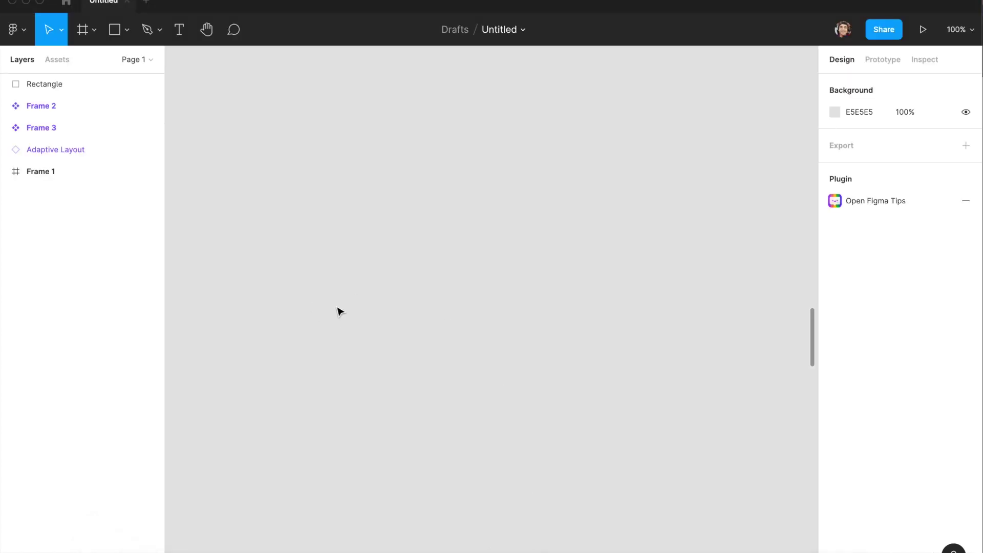
key(super+slash)
key(Escape)
key(r)
drag(315, 187, 460, 355)
key(Escape)
click(386, 274)
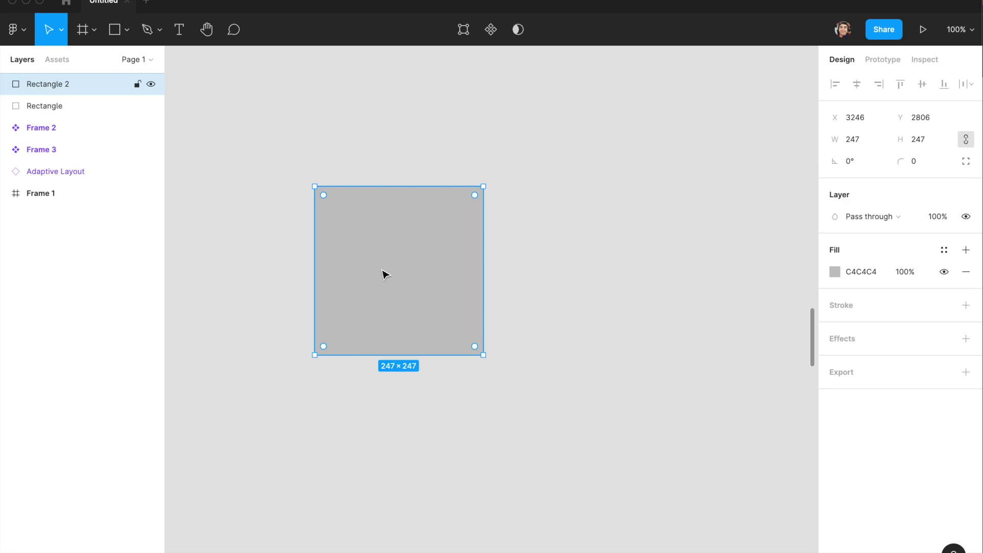
Wrap the square in a frame with Automater's Frame Each command and select the resulting frame.
key(super+slash)
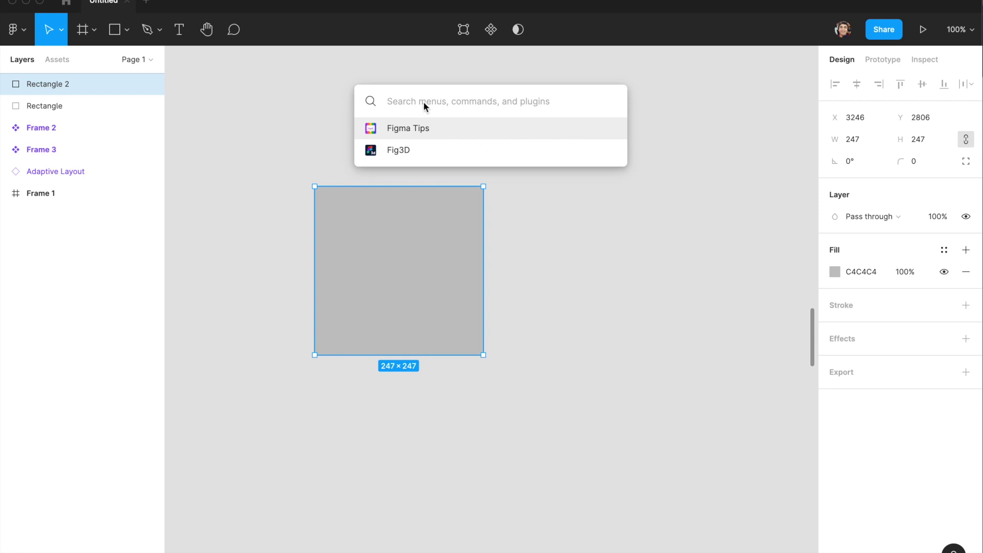
text(autom)
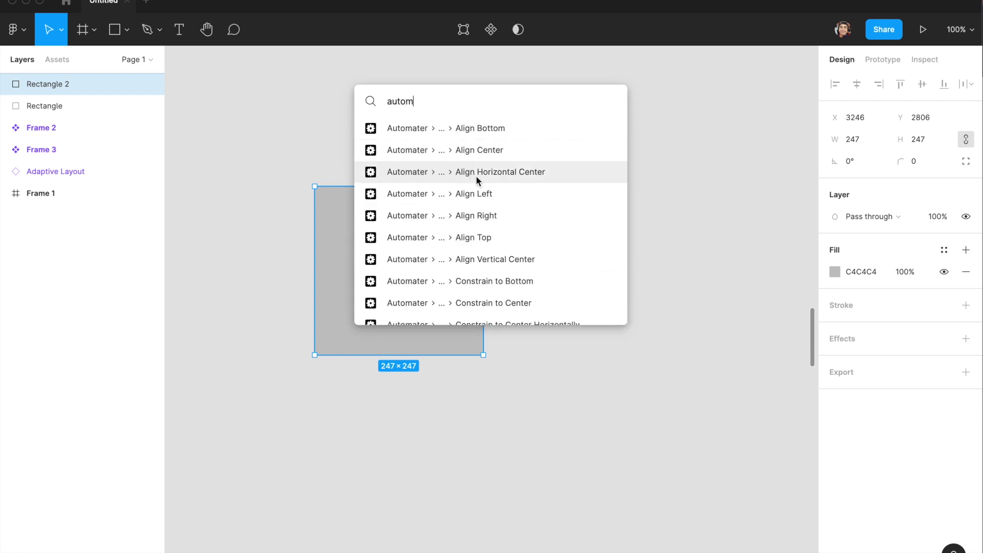
scroll(512, 266, down, 5)
scroll(486, 217, down, 10)
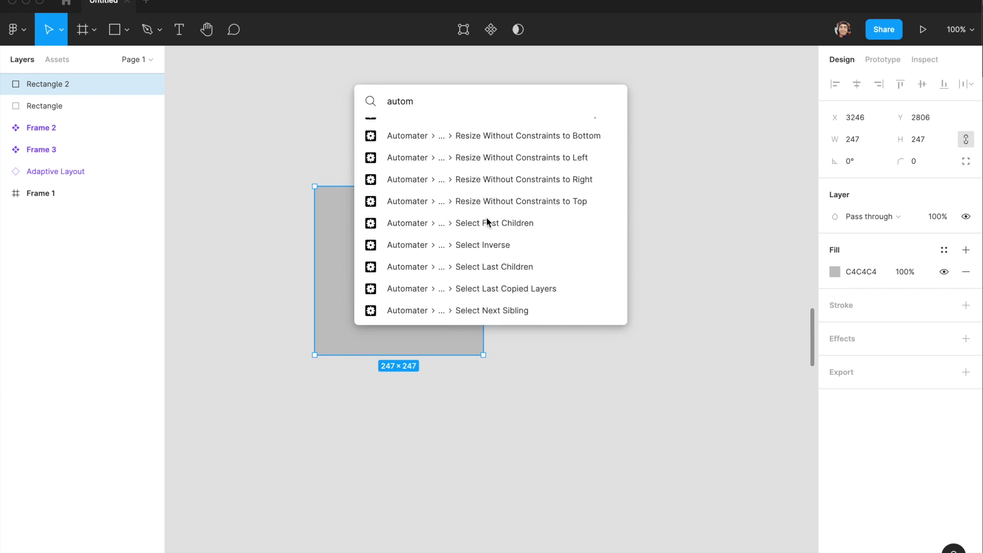
scroll(522, 217, up, 5)
scroll(523, 217, up, 3)
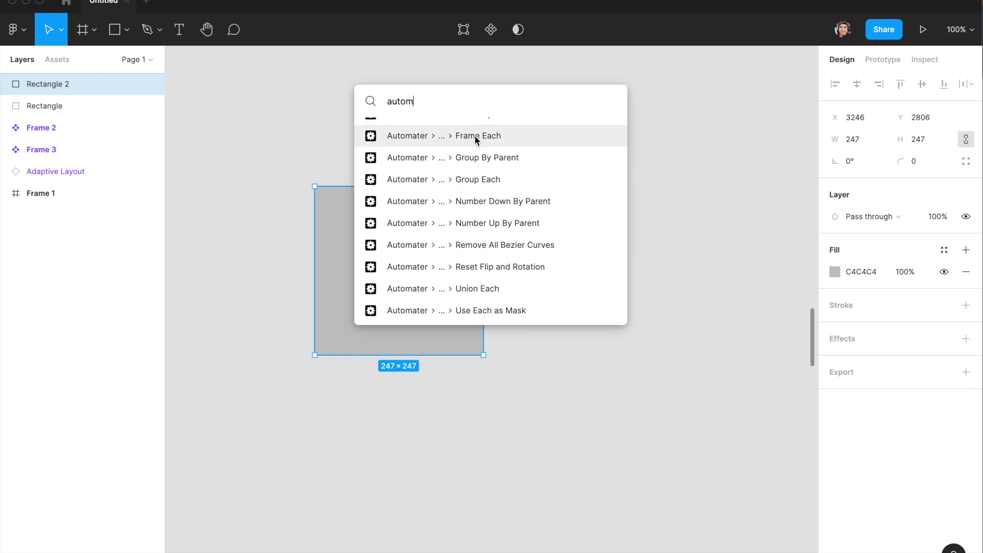
click(475, 136)
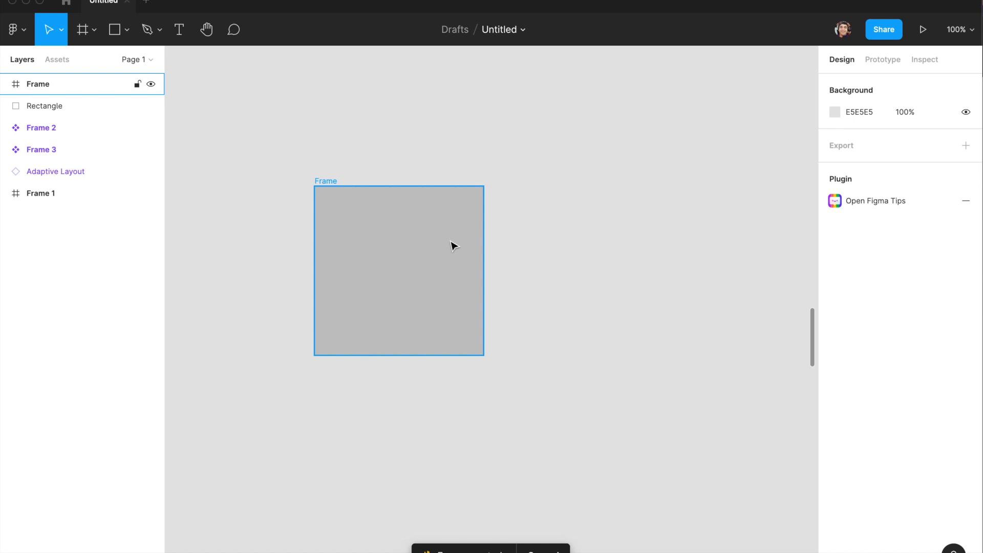
click(351, 211)
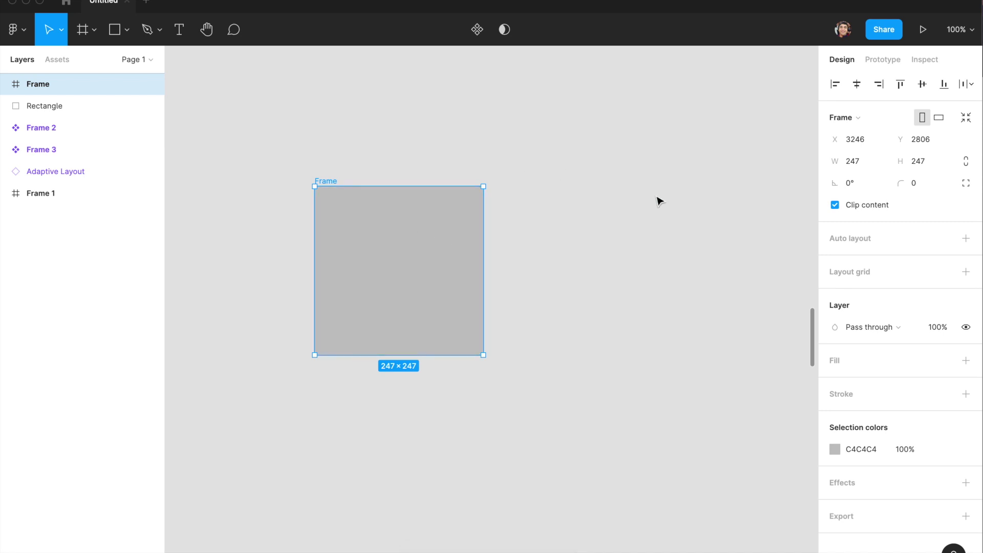
drag(290, 118, 728, 461)
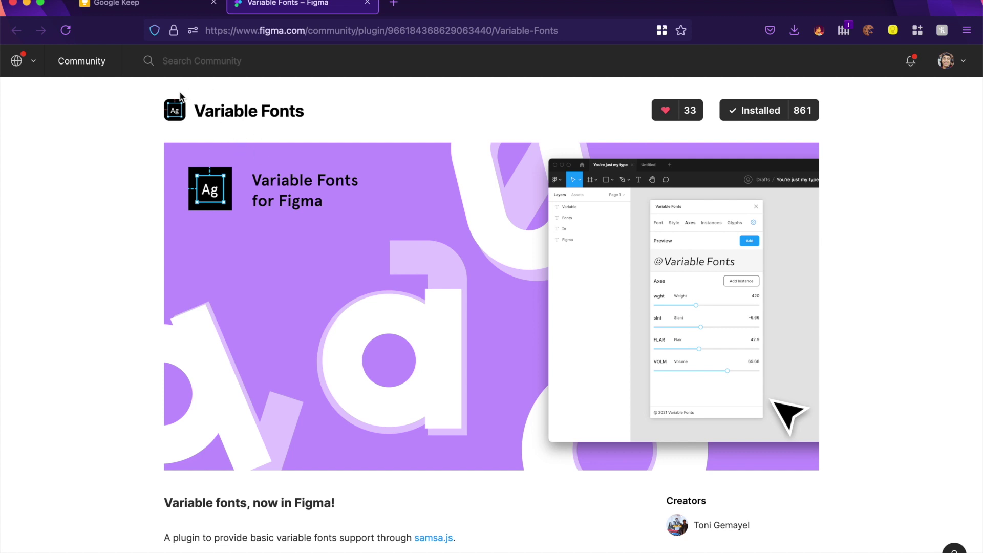
Switch from the browser to the Figma file, run the Variable Fonts plugin and choose the Work Sans Regular font.
click(509, 534)
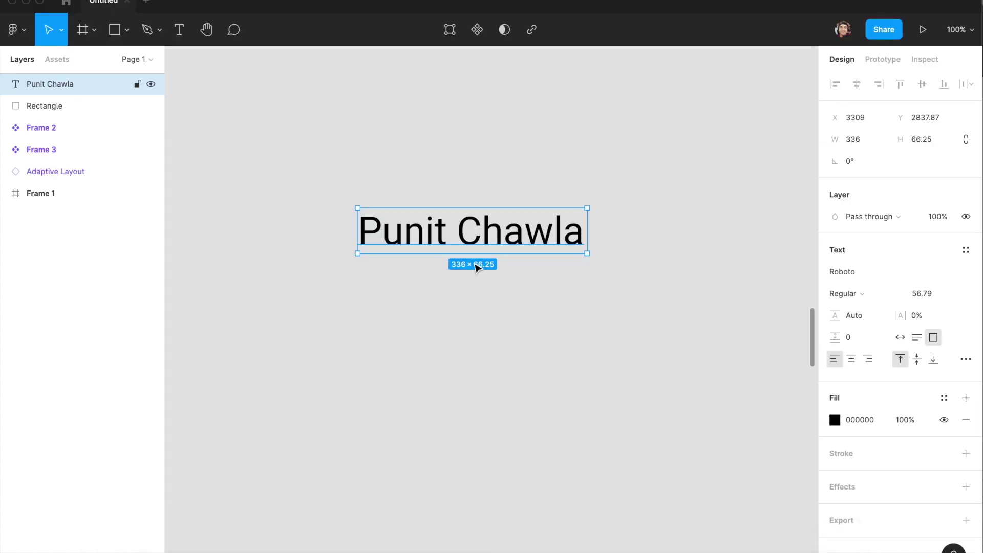
key(ctrl+slash)
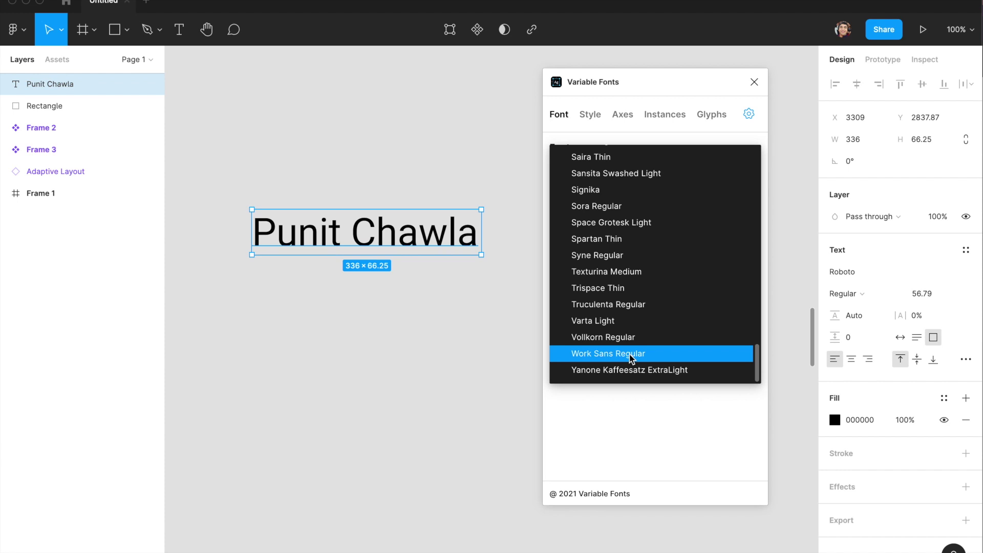
click(631, 354)
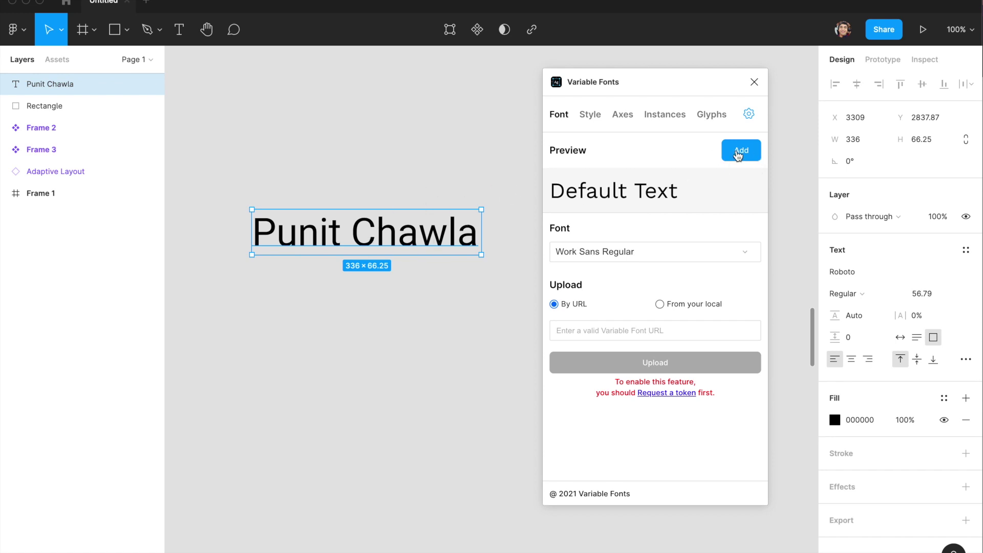
Set the preview text's color to F02B2B with 64 alpha in the Variable Fonts style settings.
click(590, 117)
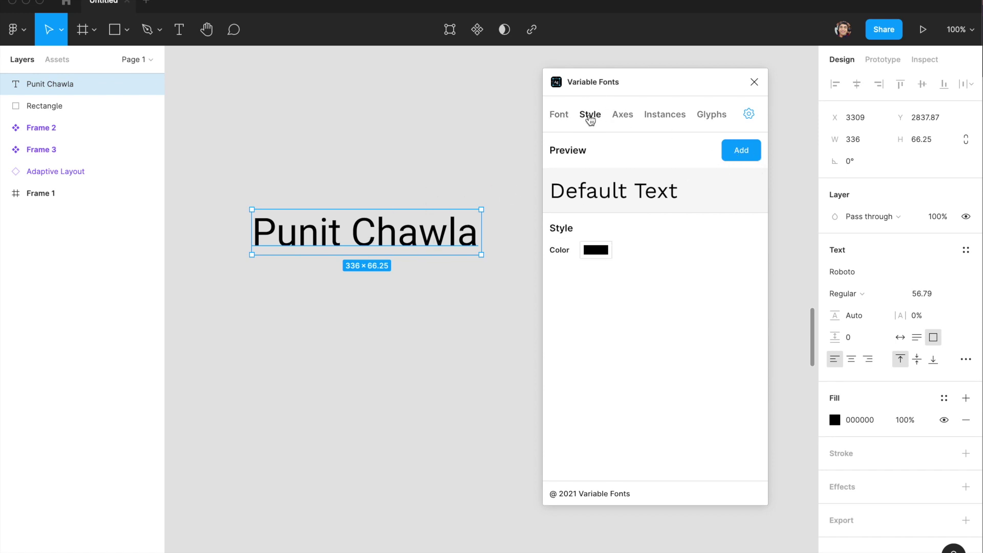
click(603, 252)
click(694, 339)
click(698, 303)
drag(697, 303, 698, 271)
drag(673, 383, 662, 386)
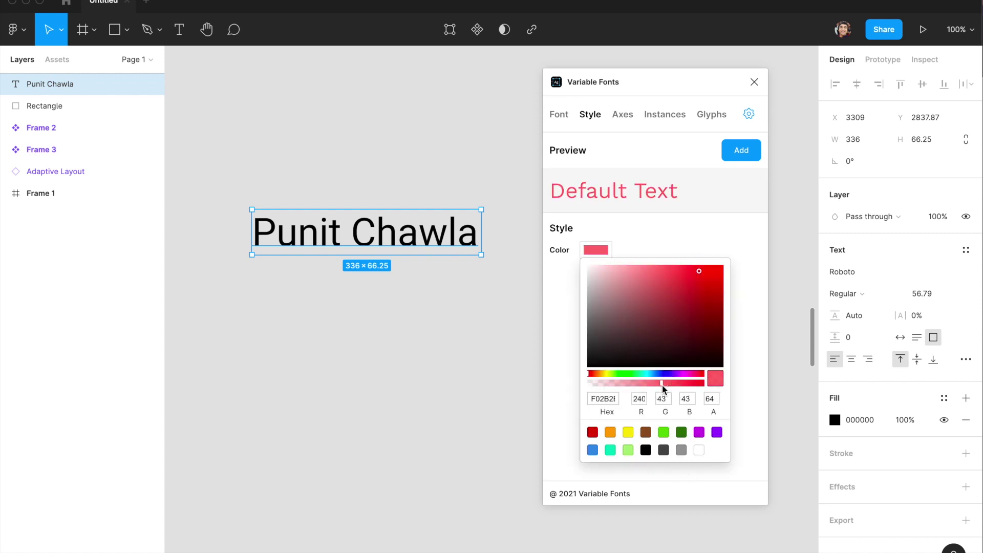
Try different values on the preview text's Weight axis, including 867.1.
click(622, 121)
click(622, 118)
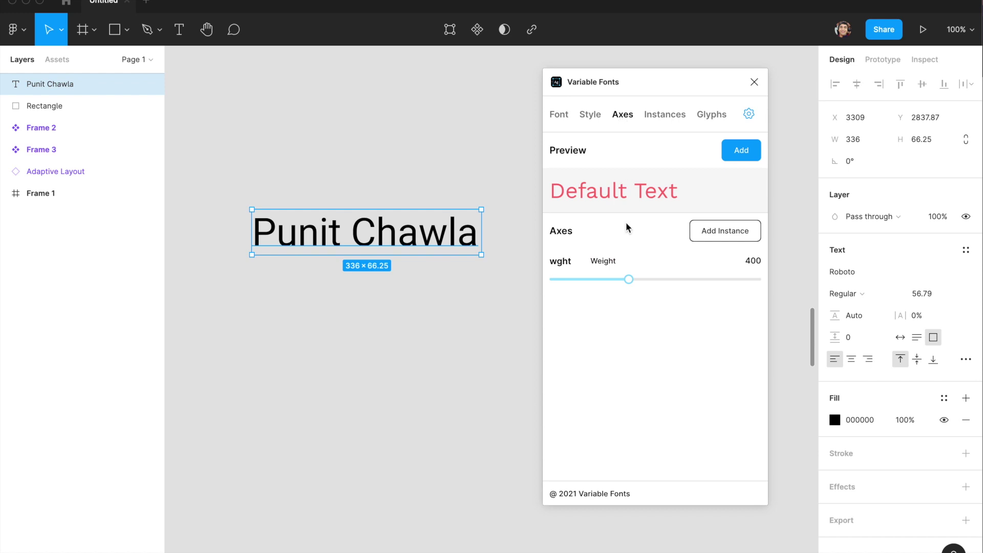
drag(630, 279, 751, 279)
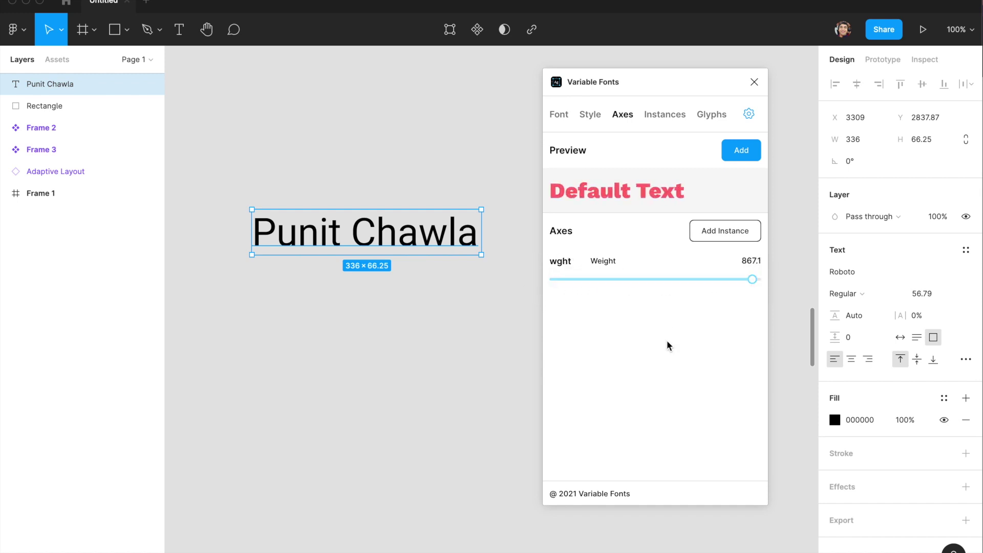
drag(752, 279, 555, 279)
Choose an instance of the variable font and name it Super Fat.
click(664, 114)
click(626, 281)
double_click(627, 283)
text(Super Fat)
Review the font's glyphs, then add the styled preview text to the canvas at X 3221, Y 3086, below the existing name.
click(711, 114)
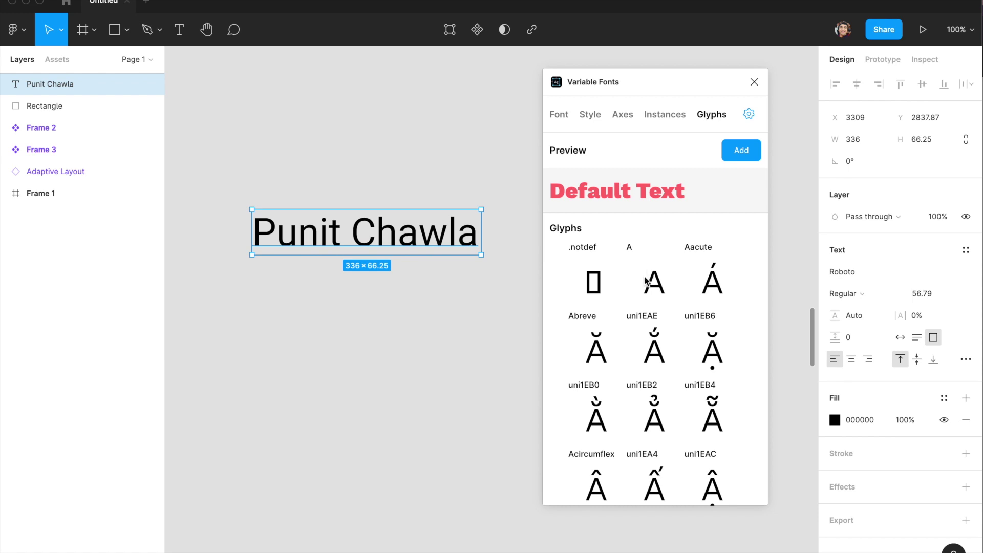
scroll(650, 277, down, 10)
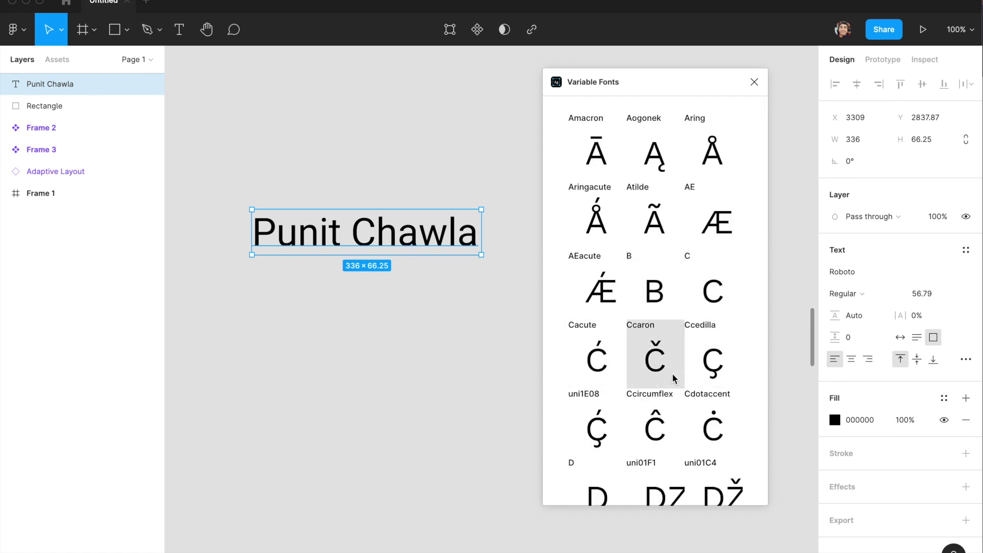
scroll(673, 377, down, 5)
scroll(718, 399, down, 3)
scroll(722, 402, down, 5)
scroll(673, 398, up, 20)
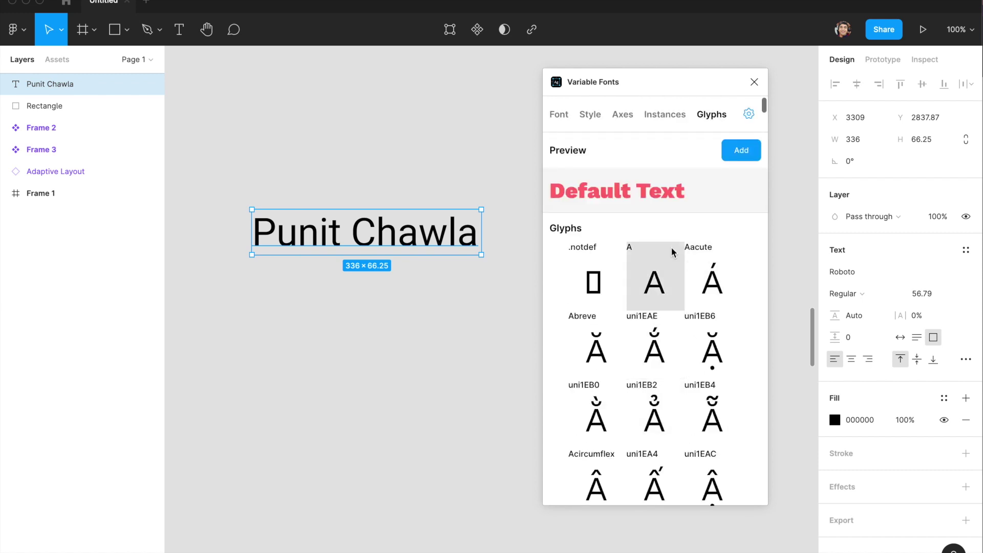
click(737, 151)
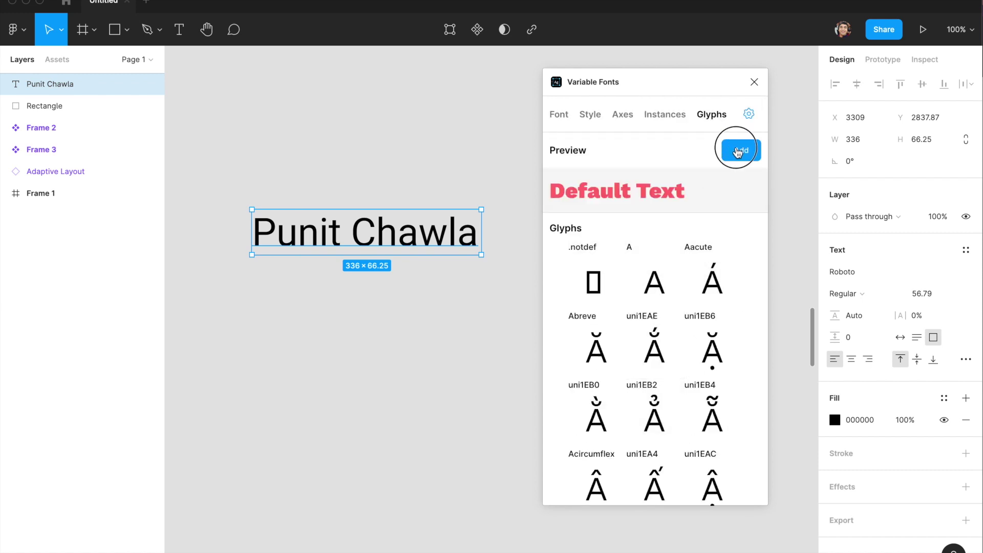
drag(531, 258, 519, 358)
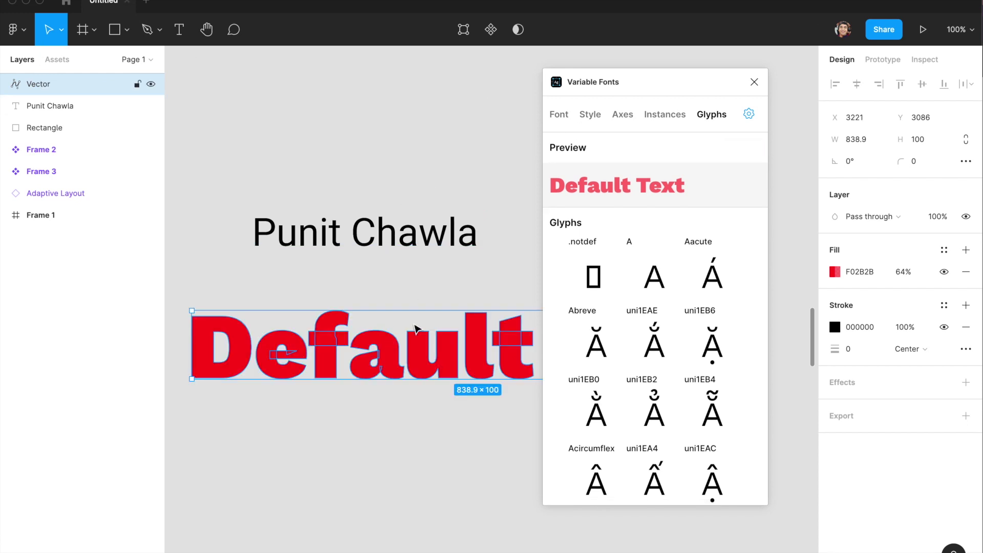
Replace the variable font text with the person's full name.
click(559, 119)
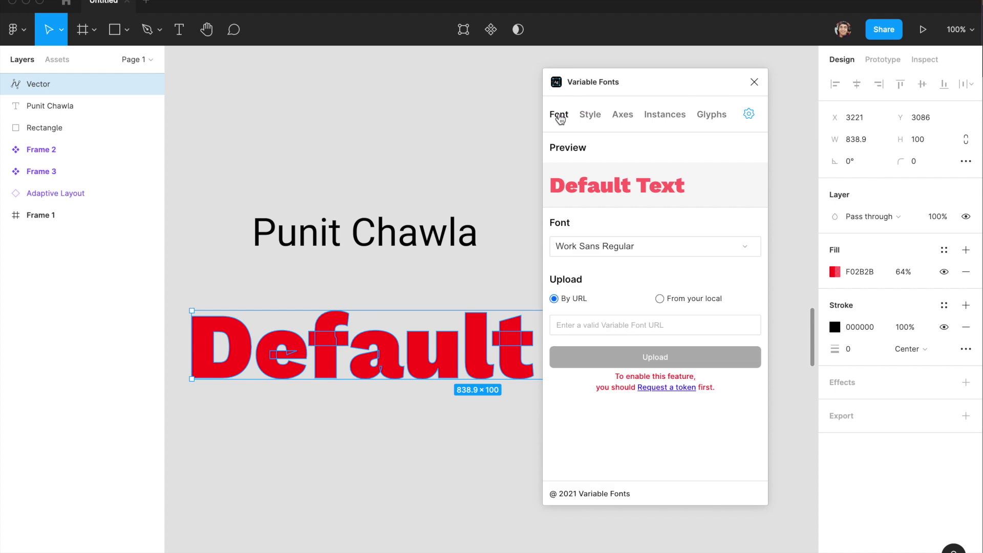
triple_click(652, 185)
text(Pun)
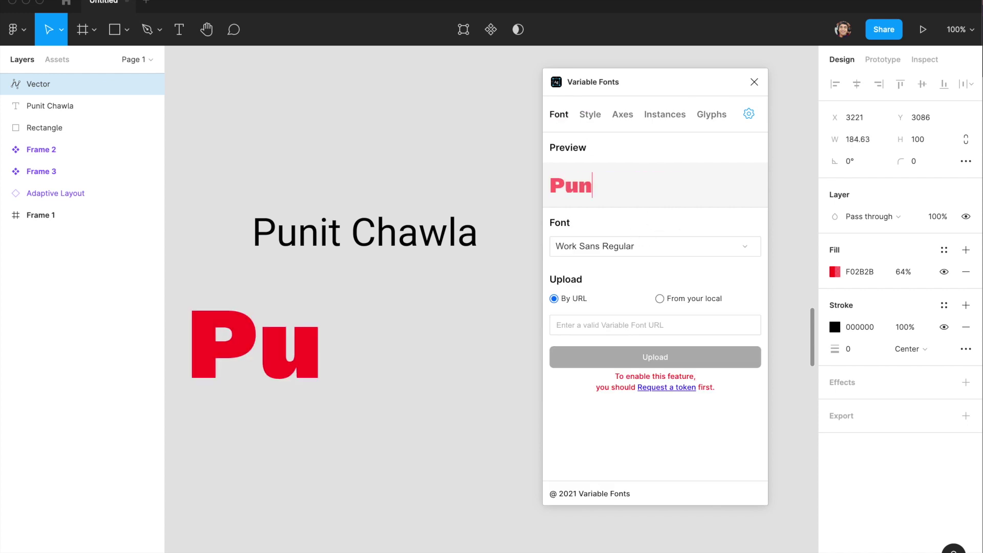
text(it Chawla)
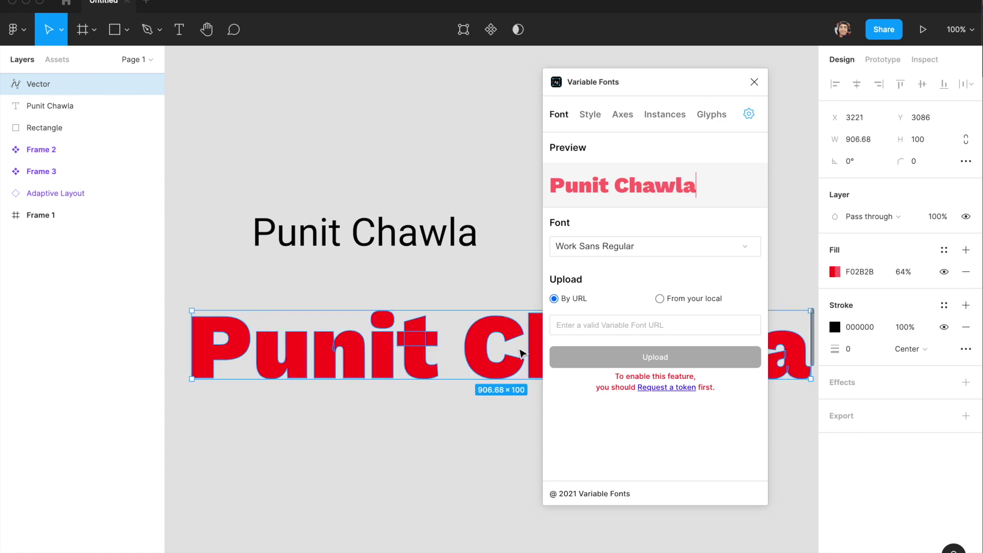
Look through the style settings for the preview text in the Variable Fonts plugin.
click(589, 116)
click(592, 248)
click(650, 332)
click(711, 267)
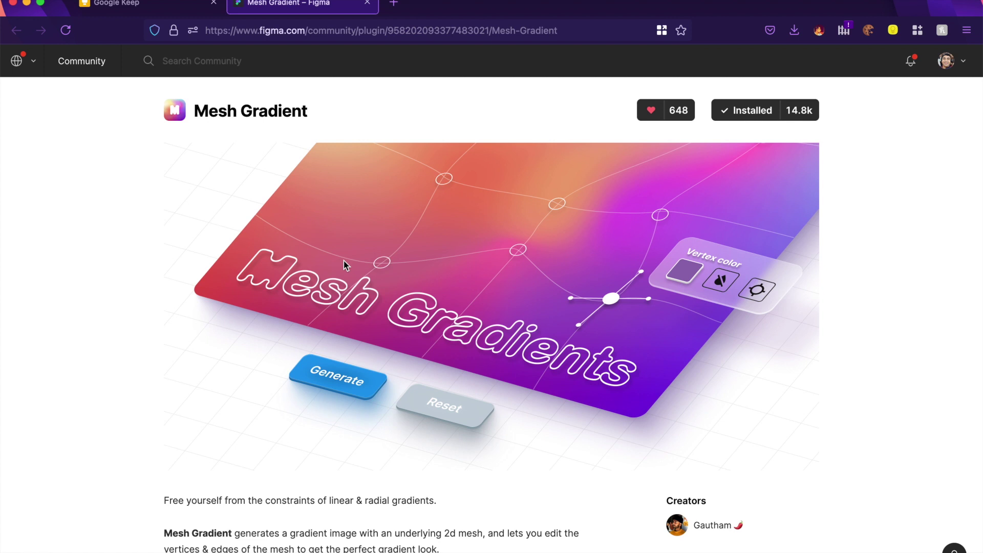
Switch to Figma, run the Mesh Gradient plugin, and move its window up to show the full gradient preview.
mouse_move(450, 550)
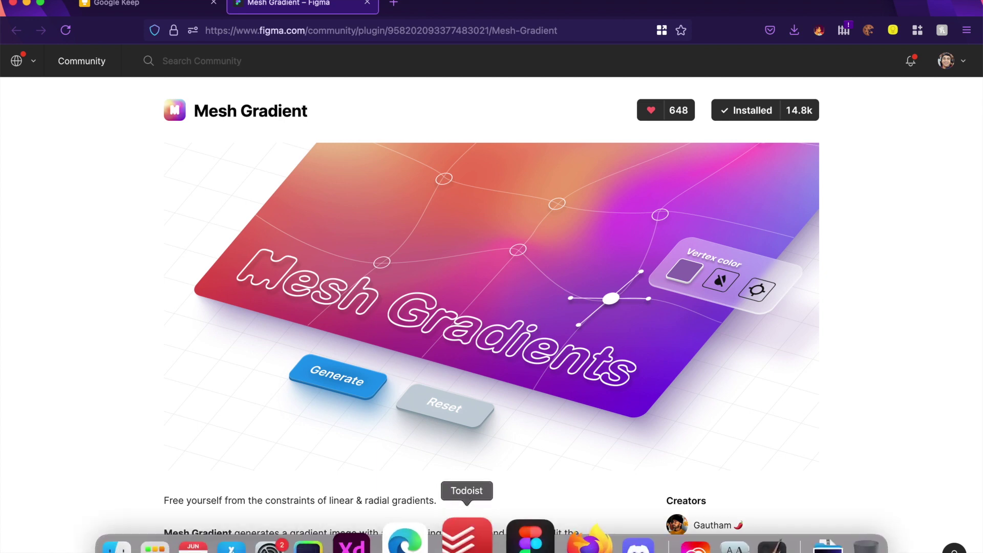
click(516, 548)
key(super+slash)
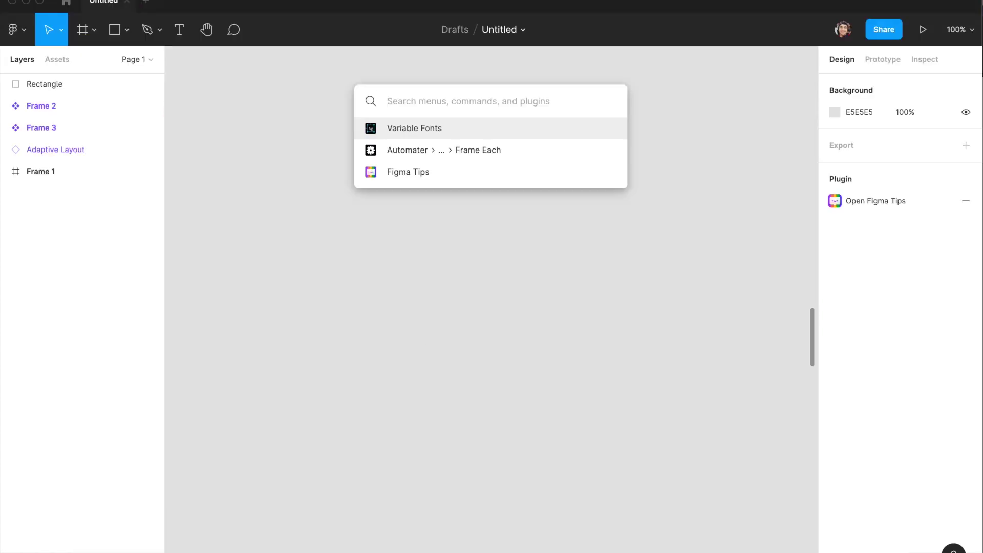
text(mesh)
key(Return)
drag(669, 30, 672, 29)
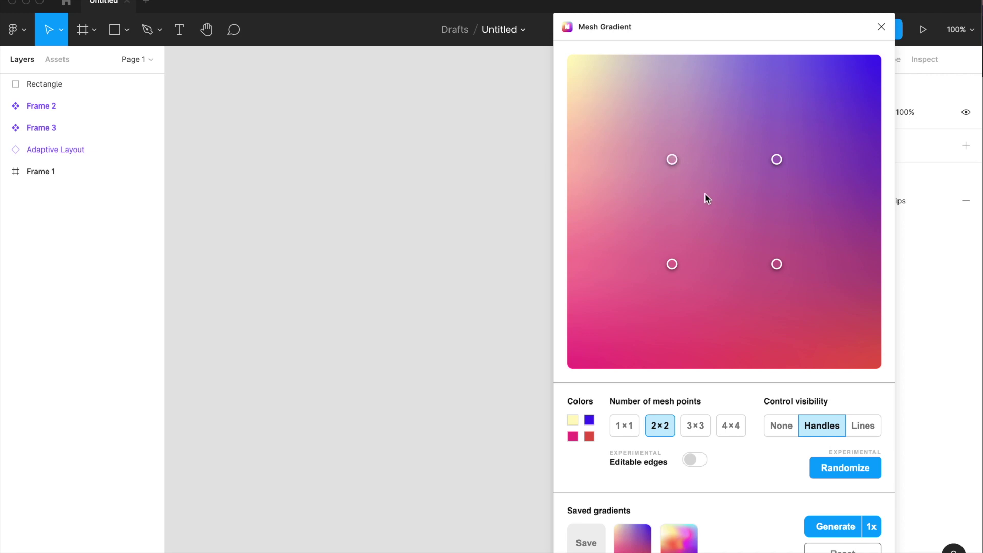
Shift the upper-left point of the 2×2 mesh outward, then try 3×3 mesh points and settle on 4×4.
drag(671, 159, 632, 114)
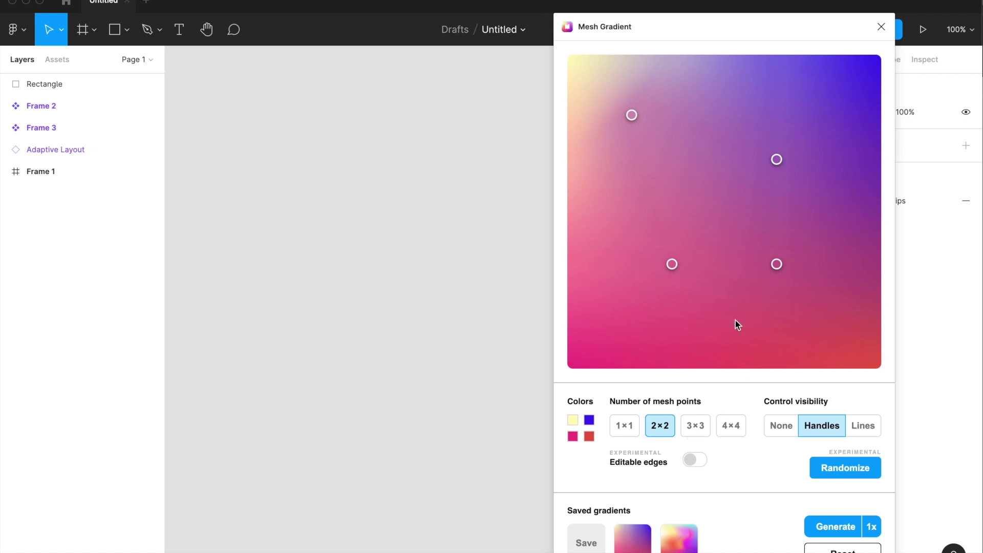
click(708, 427)
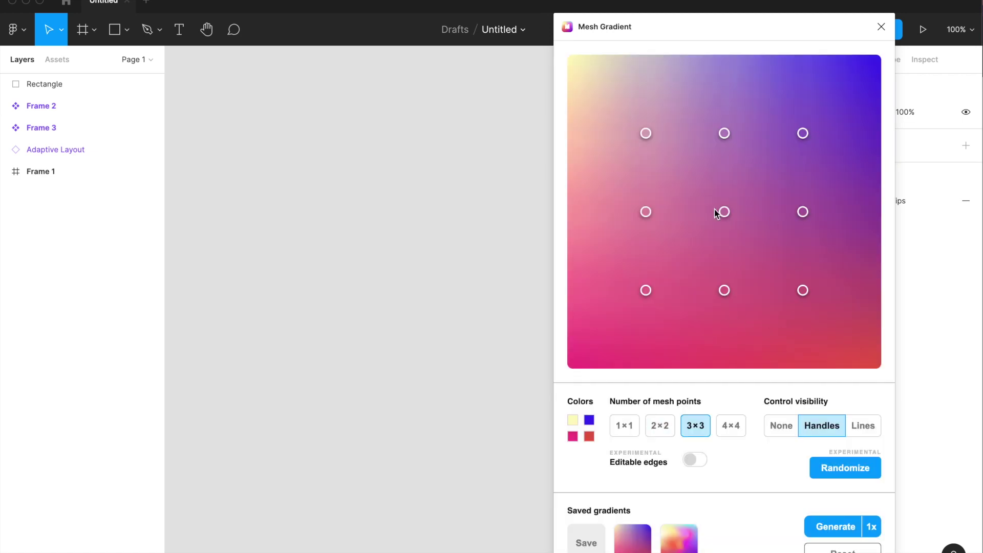
click(736, 431)
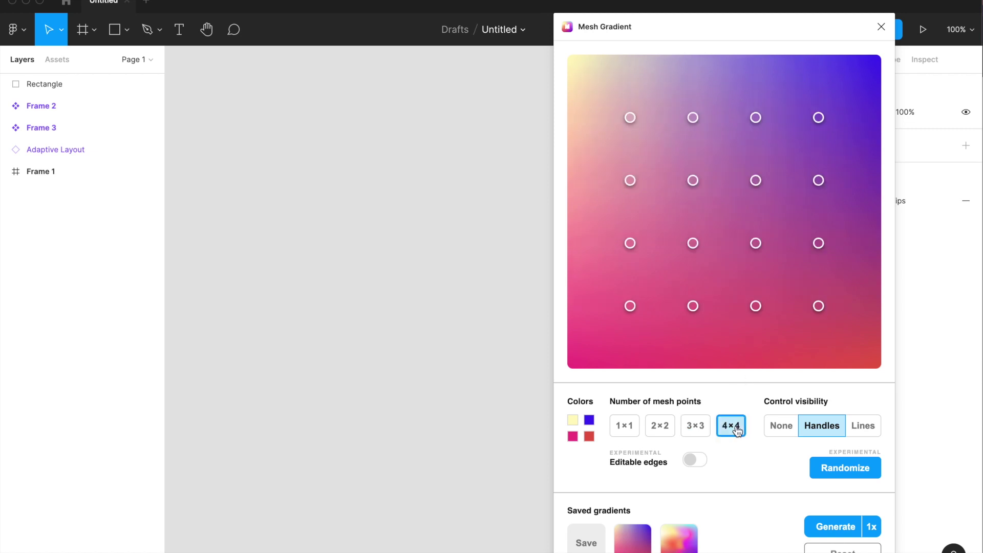
Move the third point in the mesh's second row down-left, color it magenta #BE23C7, and reset its color.
click(750, 188)
drag(750, 189, 739, 207)
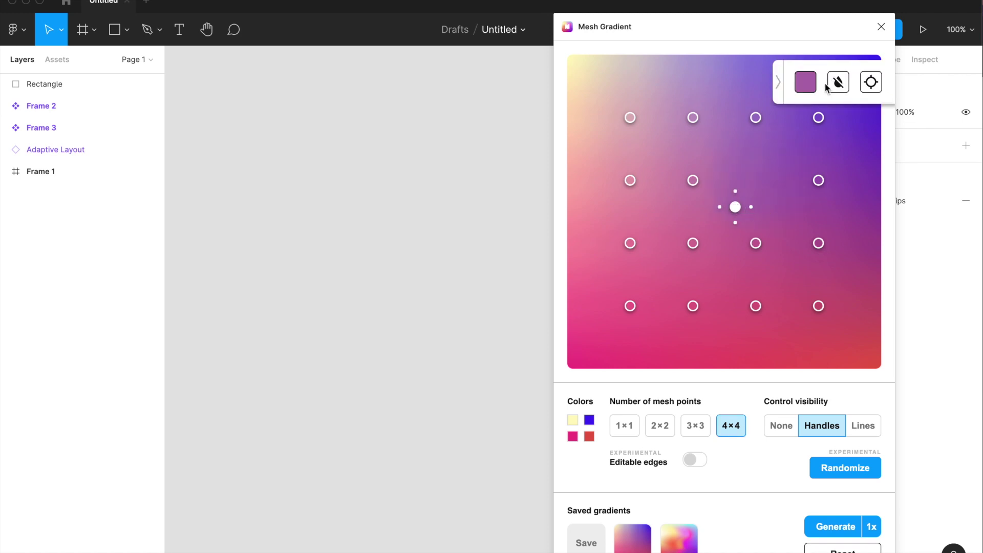
click(804, 86)
click(853, 133)
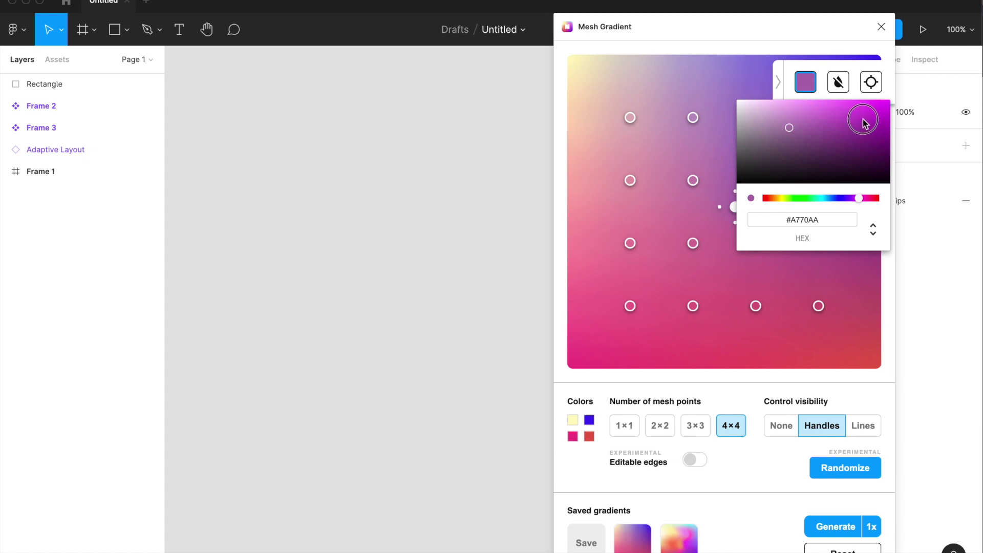
click(873, 234)
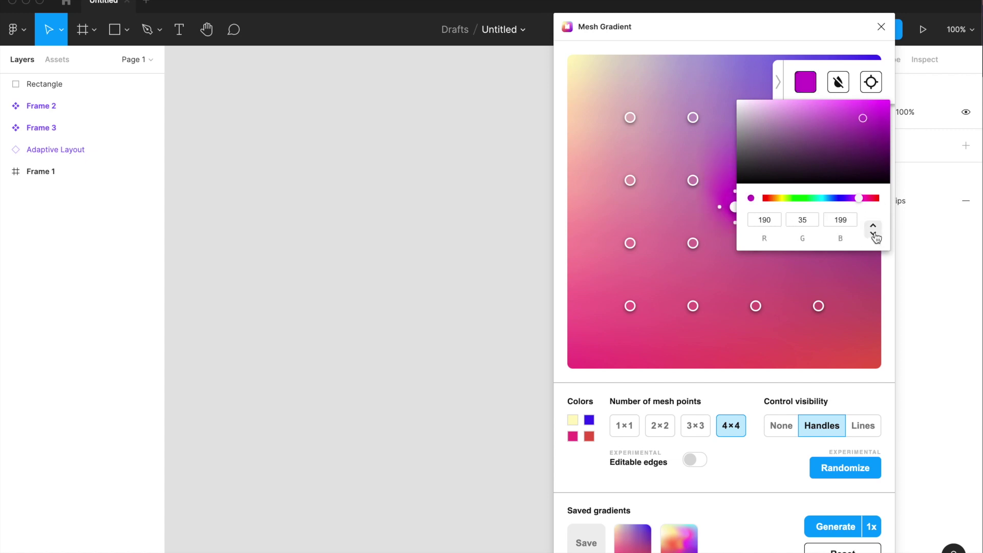
click(874, 234)
click(873, 234)
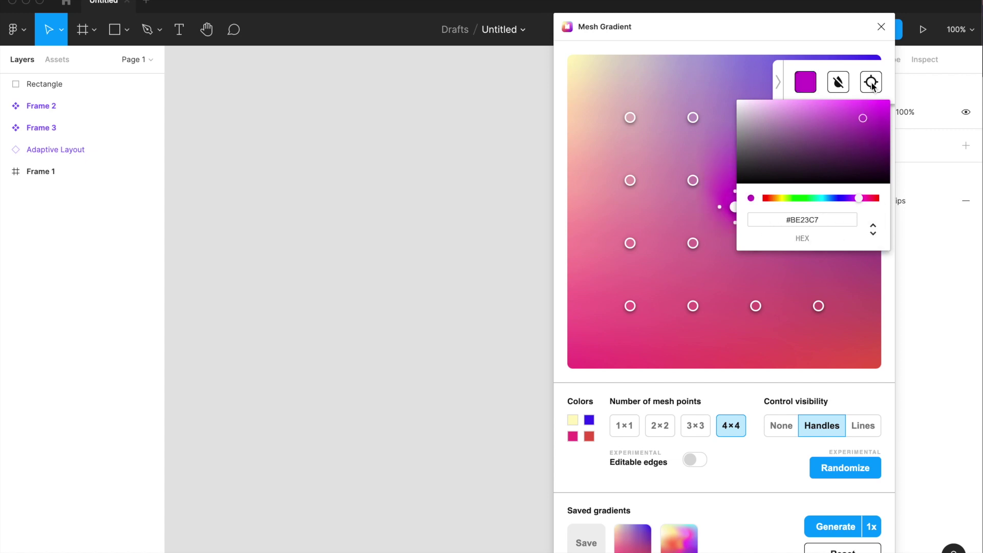
click(841, 89)
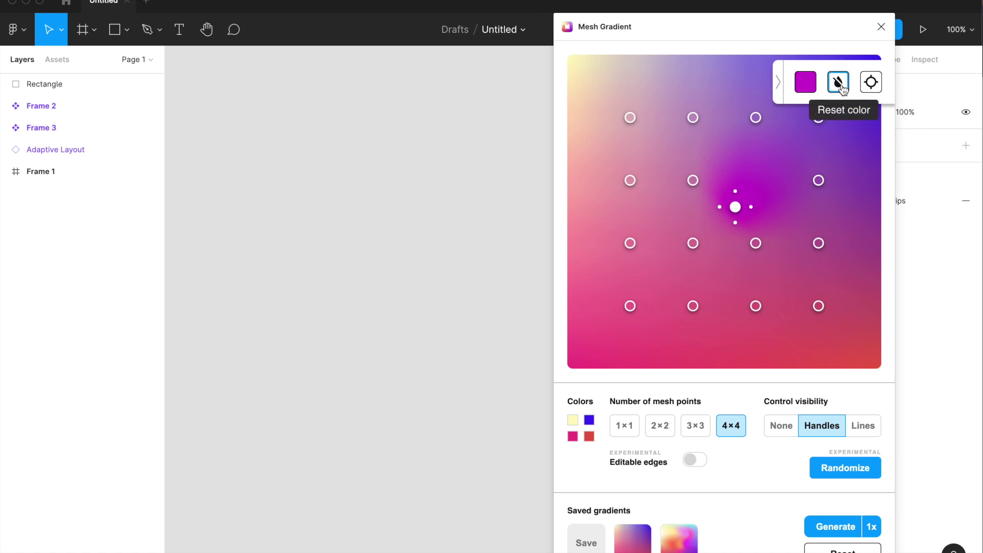
Show the mesh lines as well as the handles and move the selected mesh point slightly up and right.
click(862, 427)
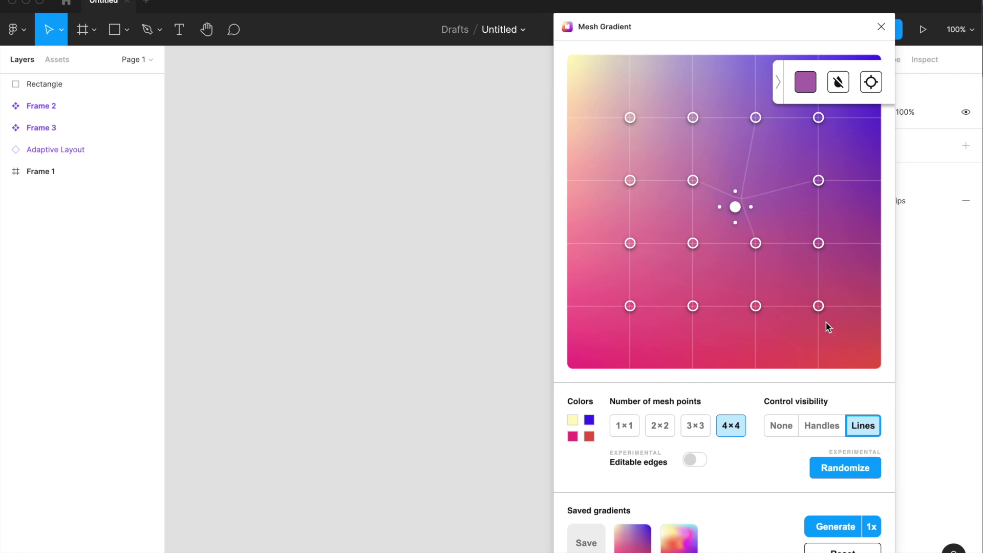
drag(744, 207, 768, 196)
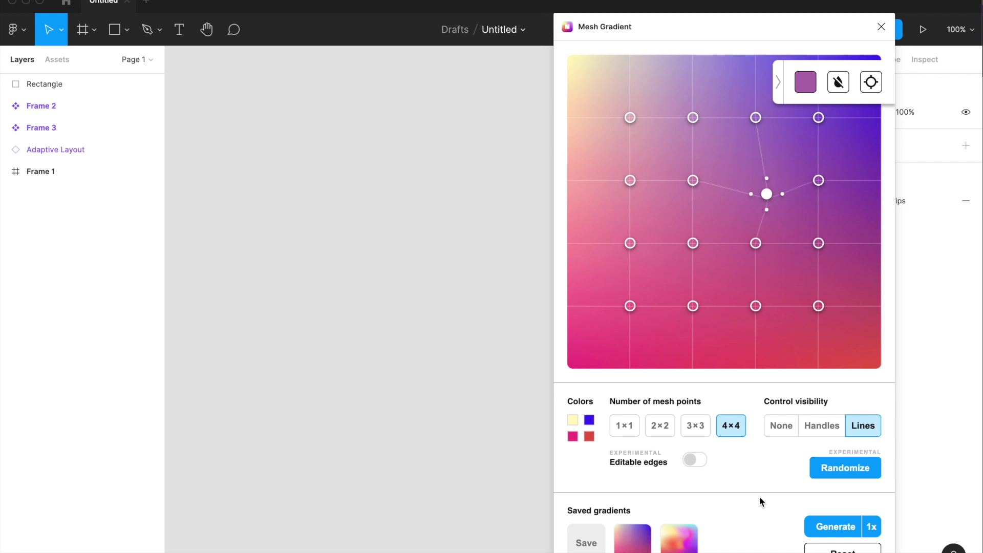
Randomize the mesh gradient, accepting the reset of the manual changes, and save a generated result to the saved gradients.
click(830, 470)
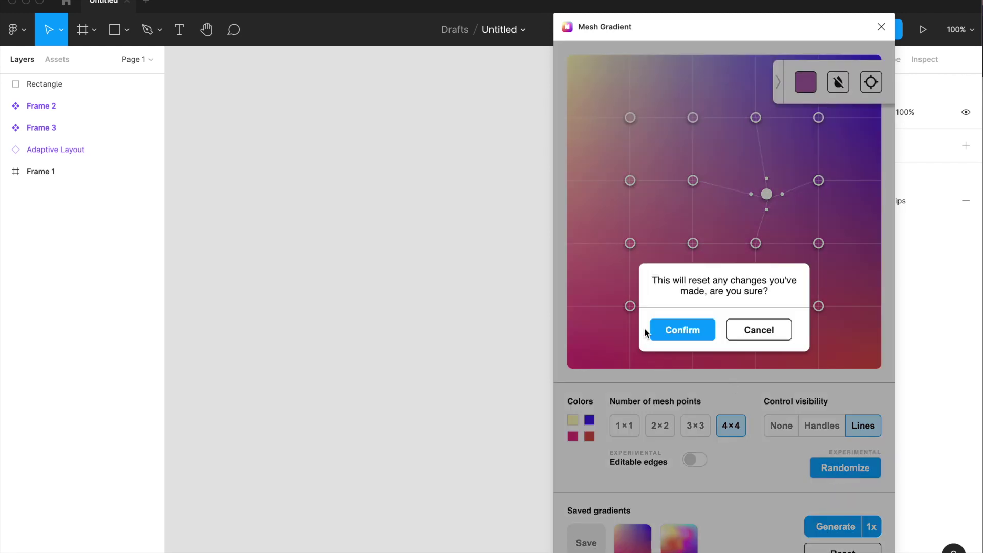
click(671, 333)
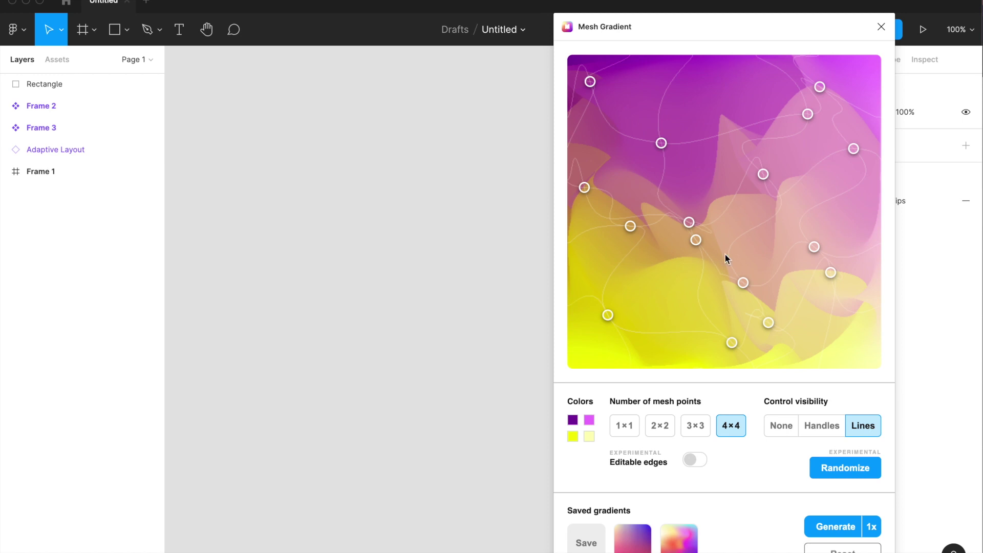
scroll(776, 526, down, 1)
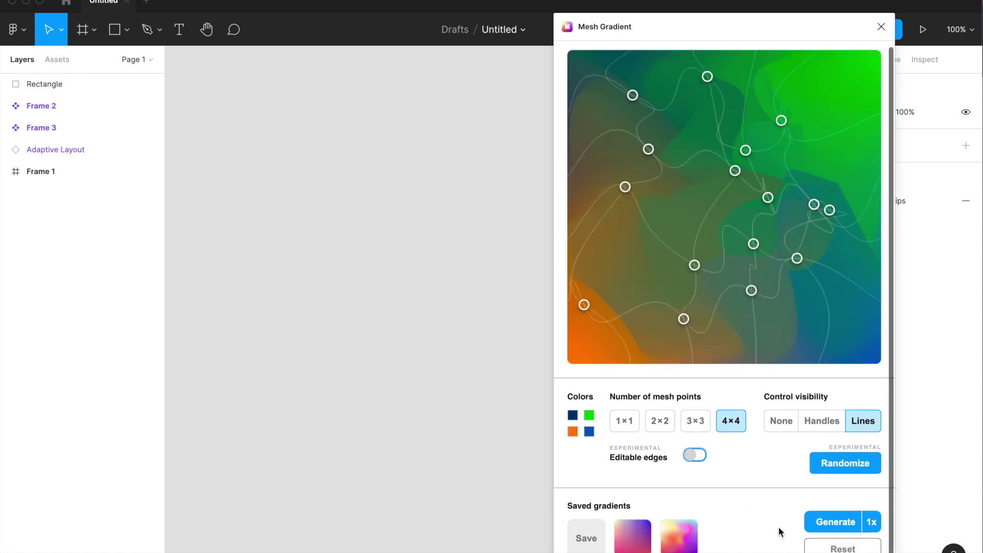
click(586, 544)
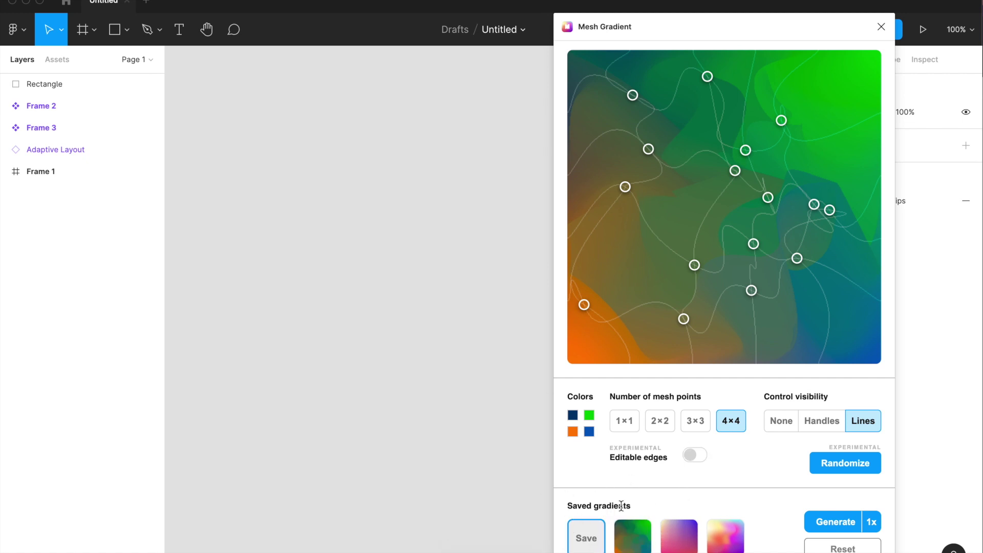
click(589, 432)
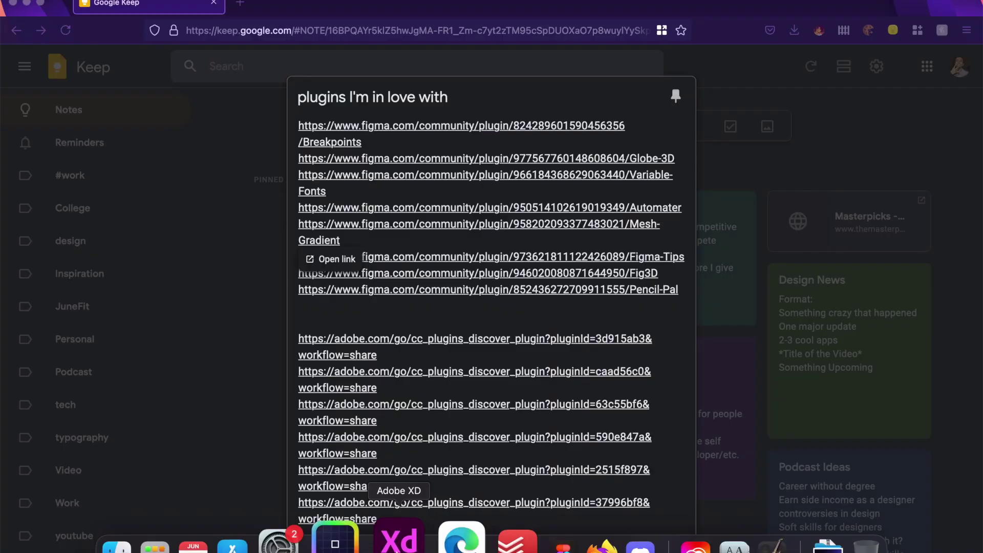
Switch from the browser to Adobe's plugin marketplace and view both preview images of the Transform plugin.
click(390, 535)
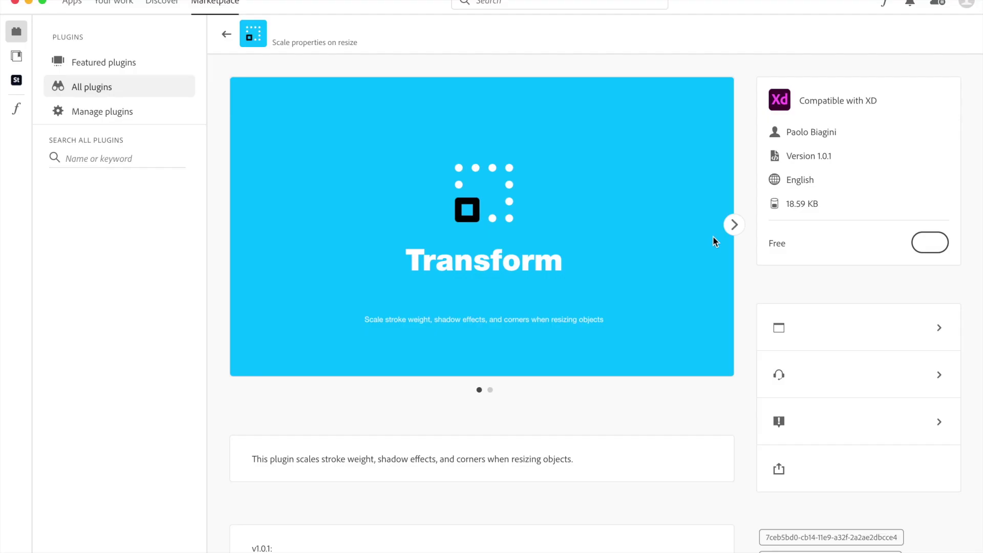
click(739, 228)
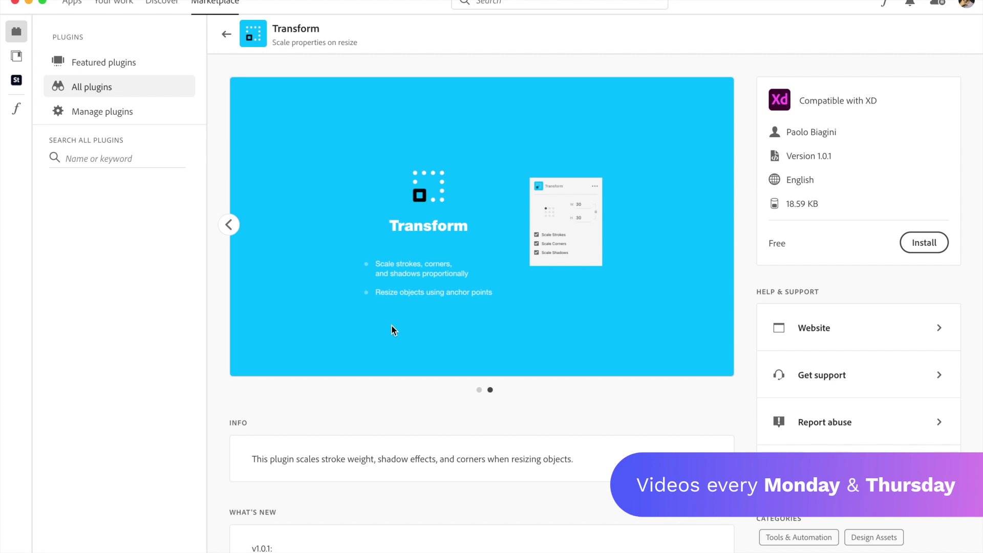
click(235, 225)
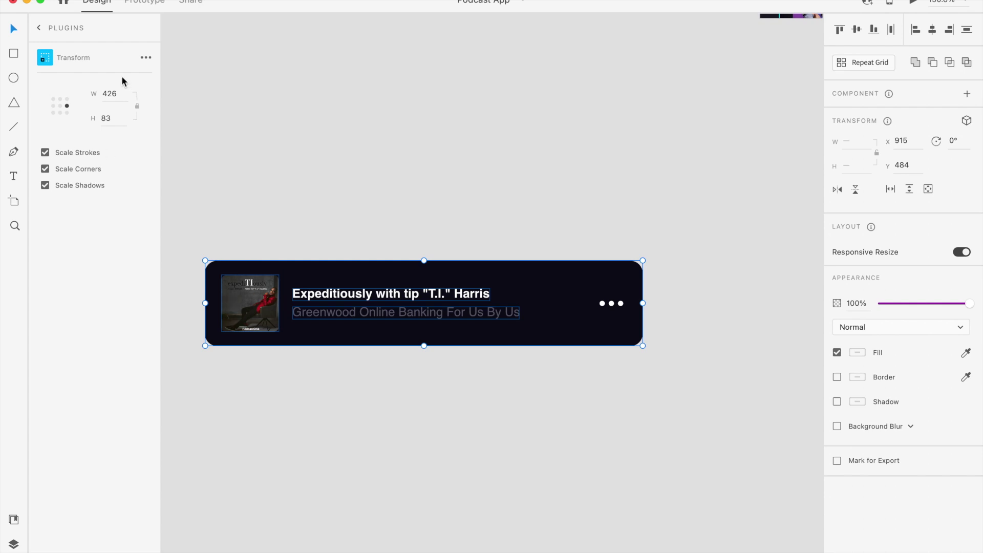
Resize the selected podcast card to a width of 800 with the Transform plugin and zoom to the selection.
click(121, 101)
text(800)
key(Return)
key(super+3)
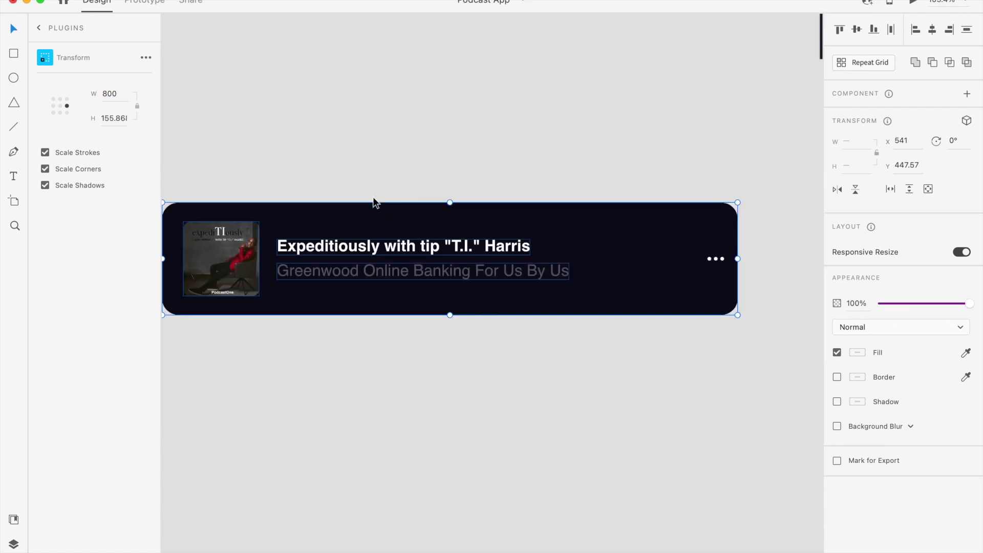
Set the Transform plugin's anchor to the middle-left point and resize the podcast card to a width of 900.
click(53, 105)
double_click(108, 95)
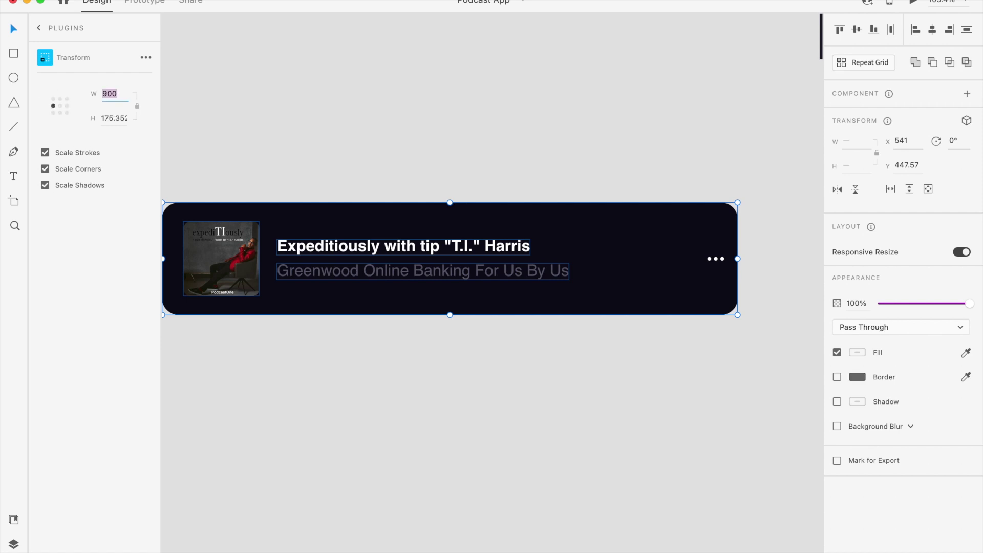
text(900)
key(Return)
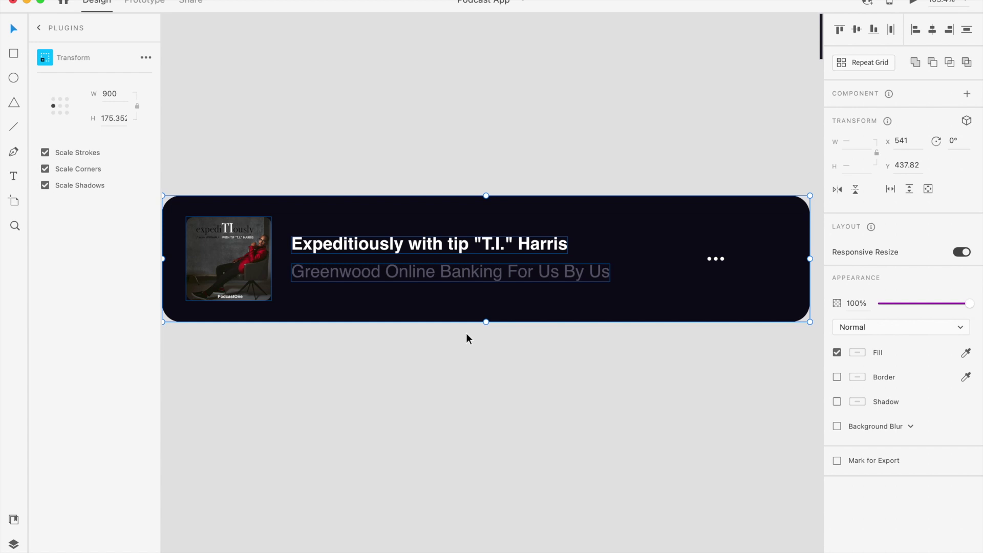
Open the Xray plugin and scan the complete document with nothing selected.
scroll(283, 213, left, 5)
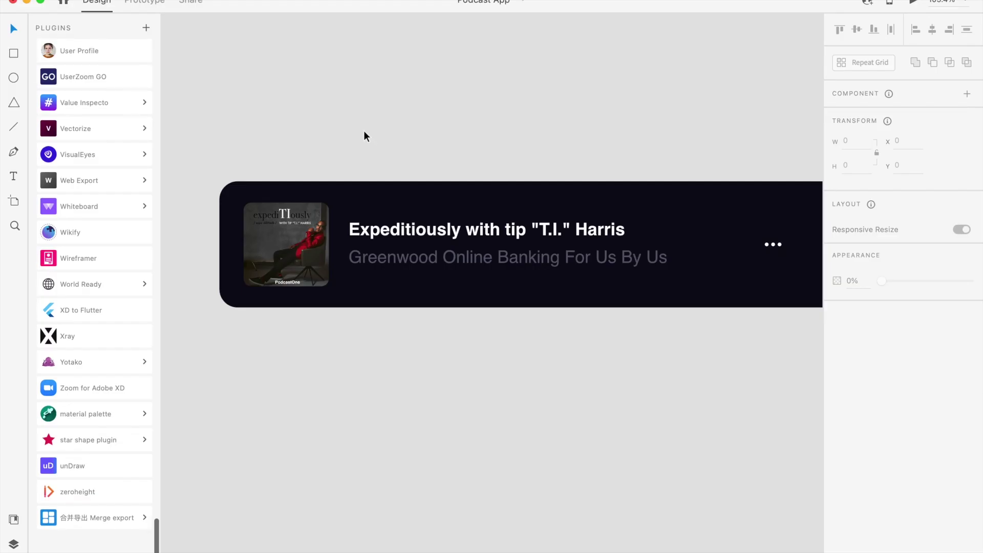
scroll(100, 287, up, 3)
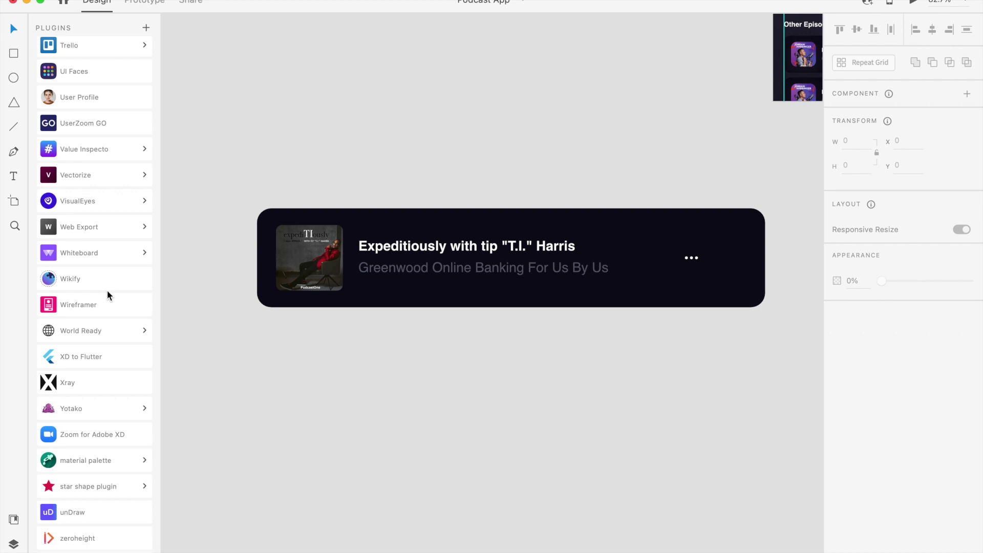
scroll(108, 295, down, 2)
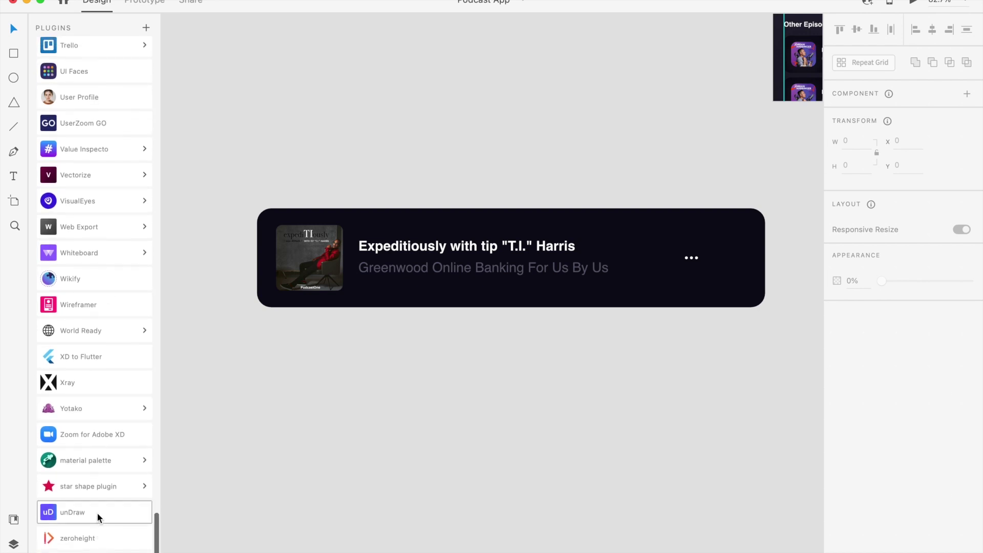
click(69, 388)
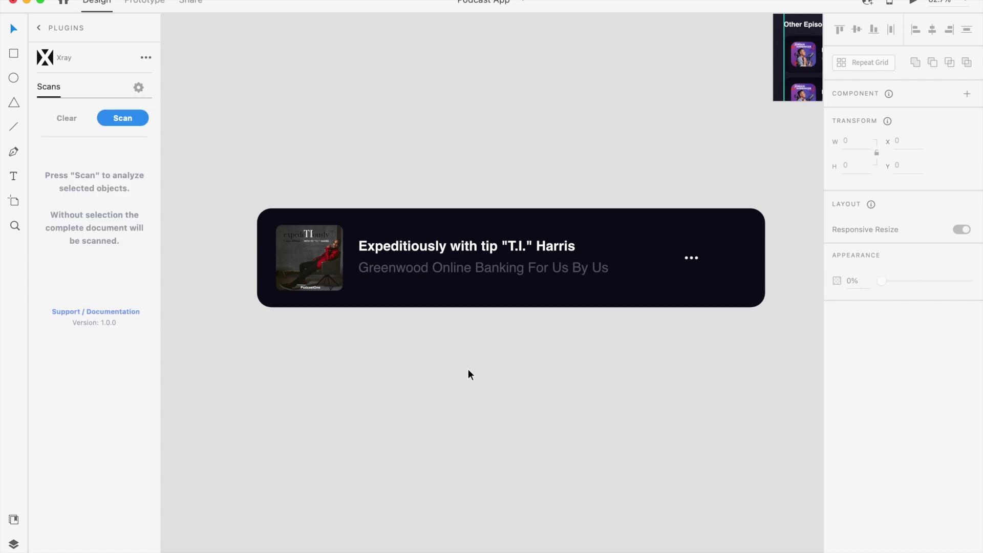
click(128, 123)
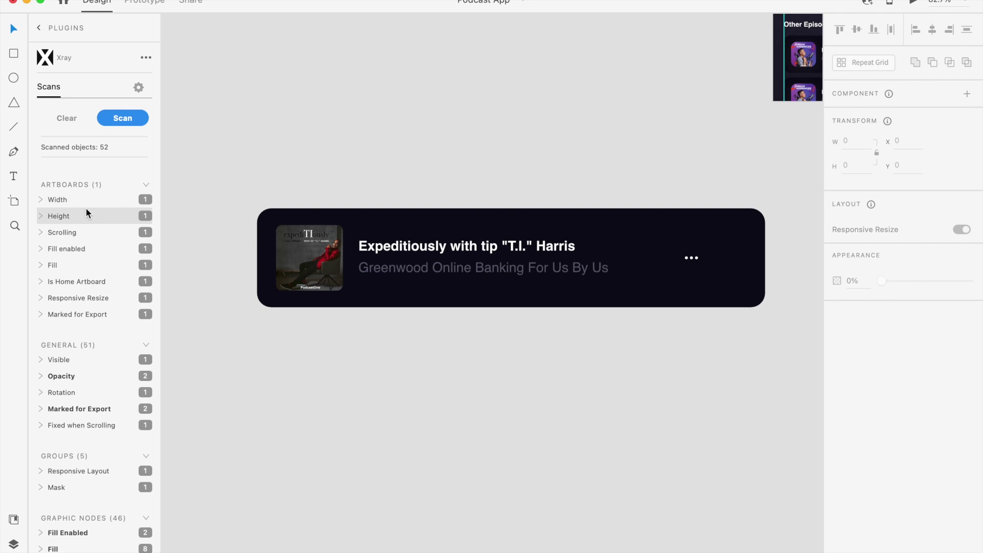
Expand the artboard width, height and scrolling results and the opacity results, then select all objects with opacity 56.
click(41, 200)
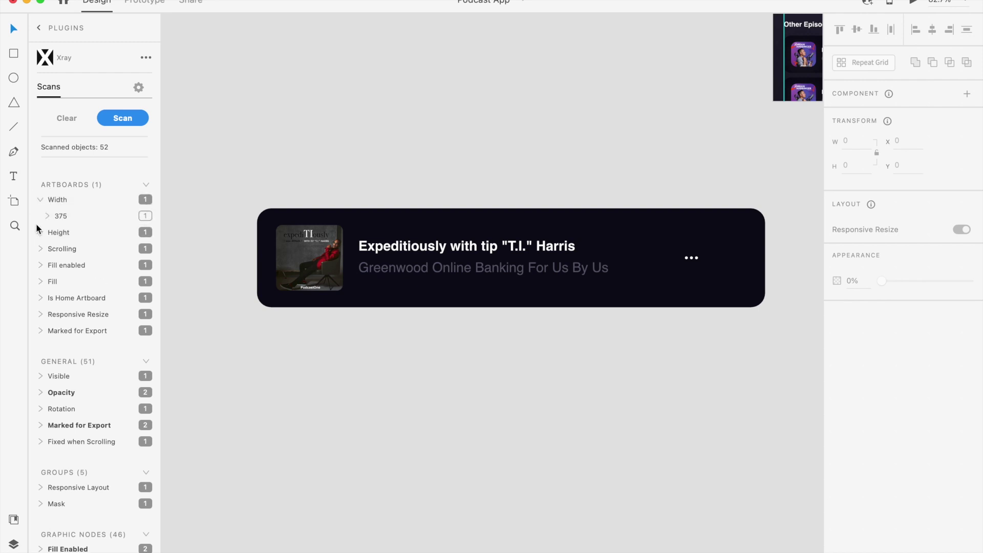
click(46, 217)
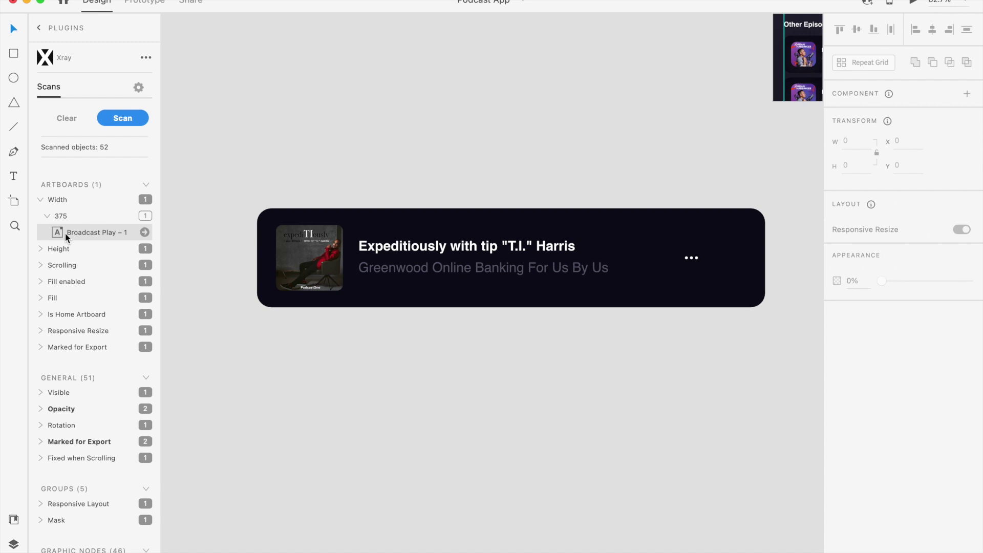
click(58, 248)
click(62, 281)
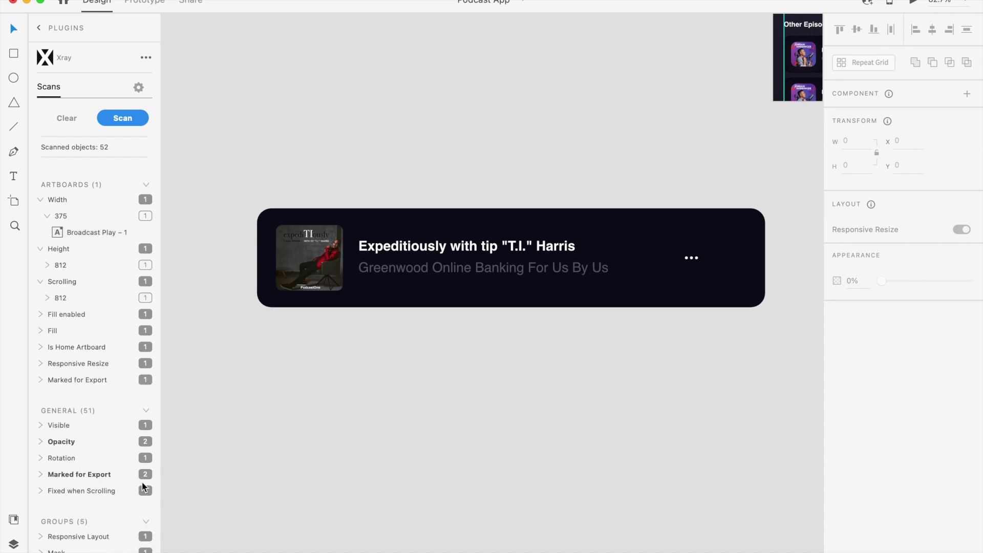
click(76, 441)
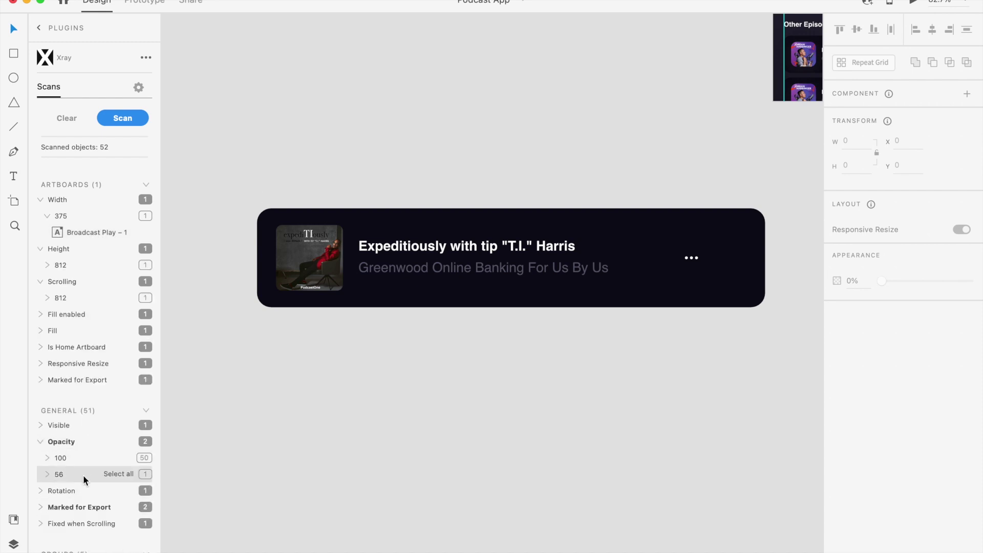
click(117, 474)
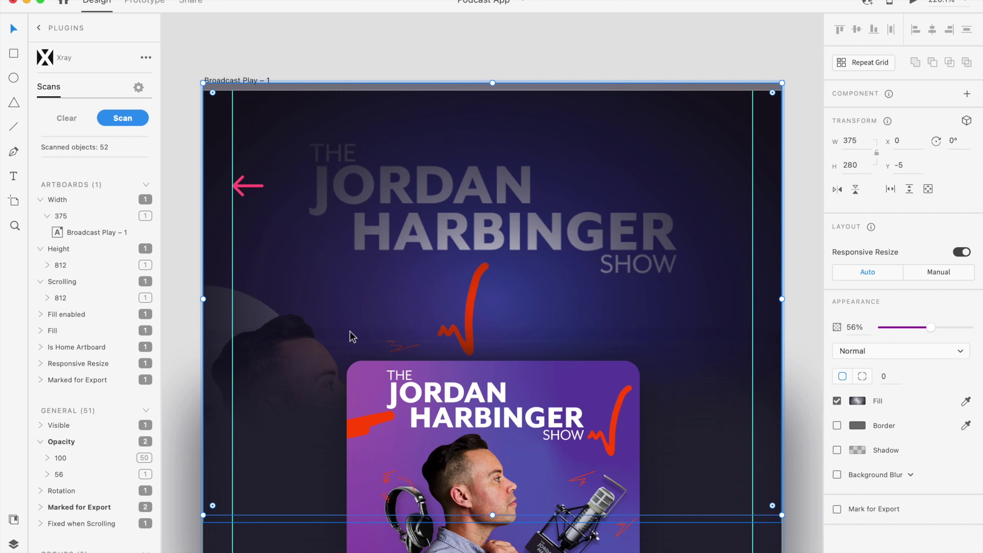
Expand the Marked for Export results and look through the group, graphic node, text, rectangle and ellipse scan categories.
mouse_move(64, 479)
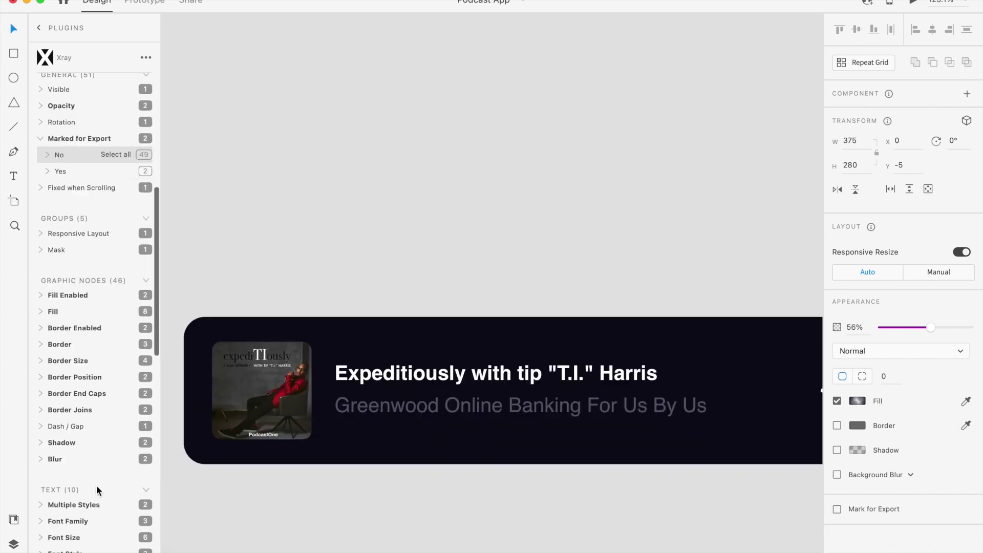
scroll(96, 484, down, 1)
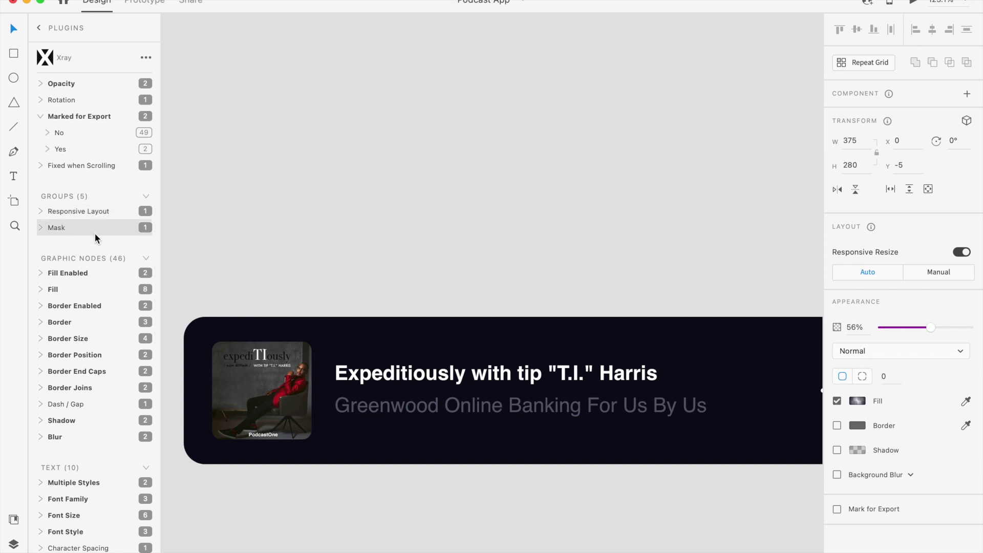
scroll(76, 363, down, 20)
scroll(80, 379, up, 20)
scroll(80, 376, up, 10)
scroll(80, 375, down, 15)
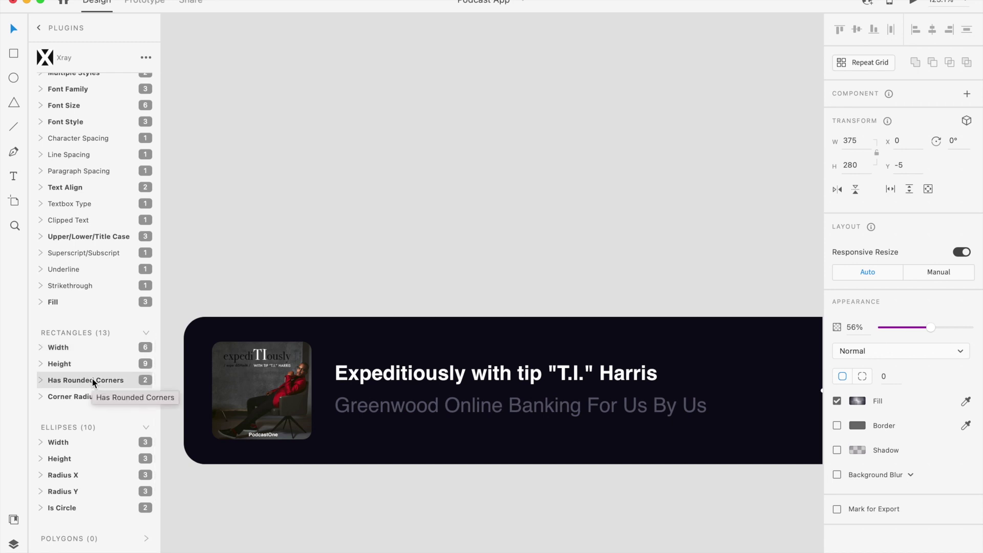
Expand the ellipse width results in Xray and list the ellipses with width 5.11.
click(79, 447)
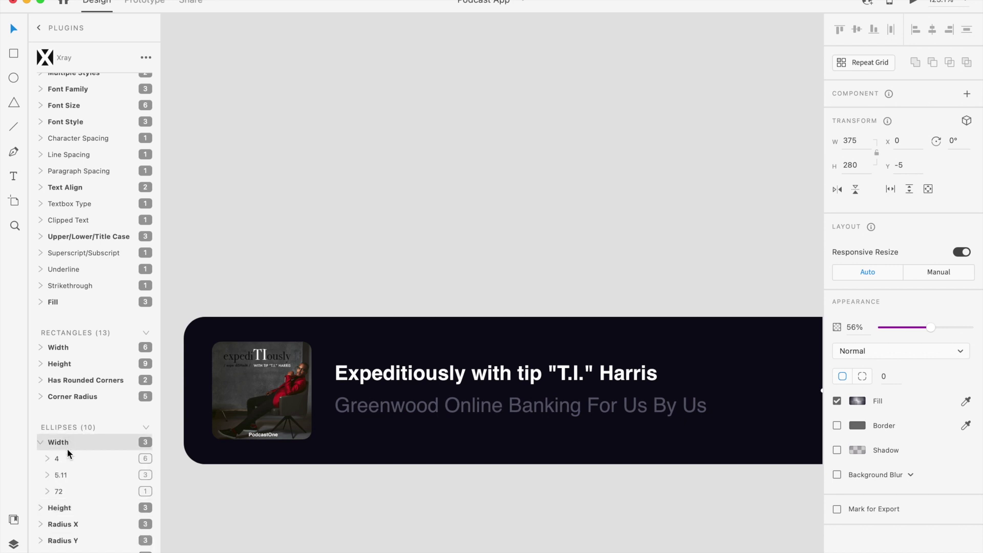
click(65, 476)
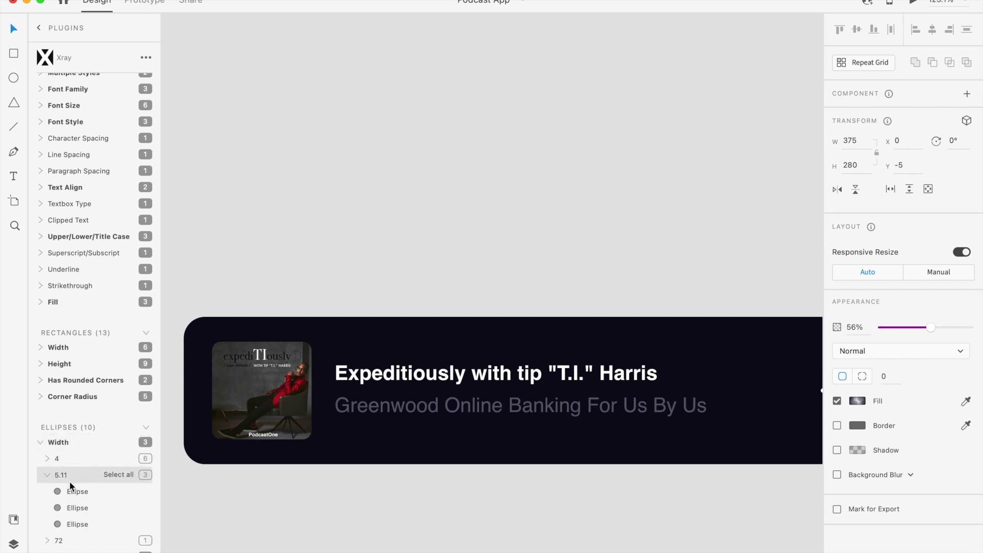
click(118, 490)
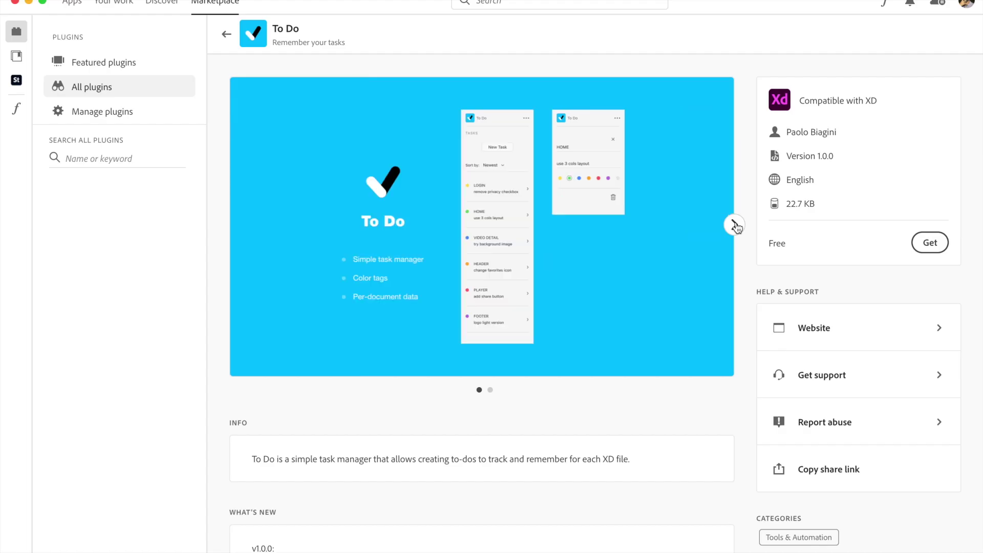
Browse the To Do plugin's preview images in the marketplace and open the plugin in Adobe XD.
click(734, 223)
click(228, 224)
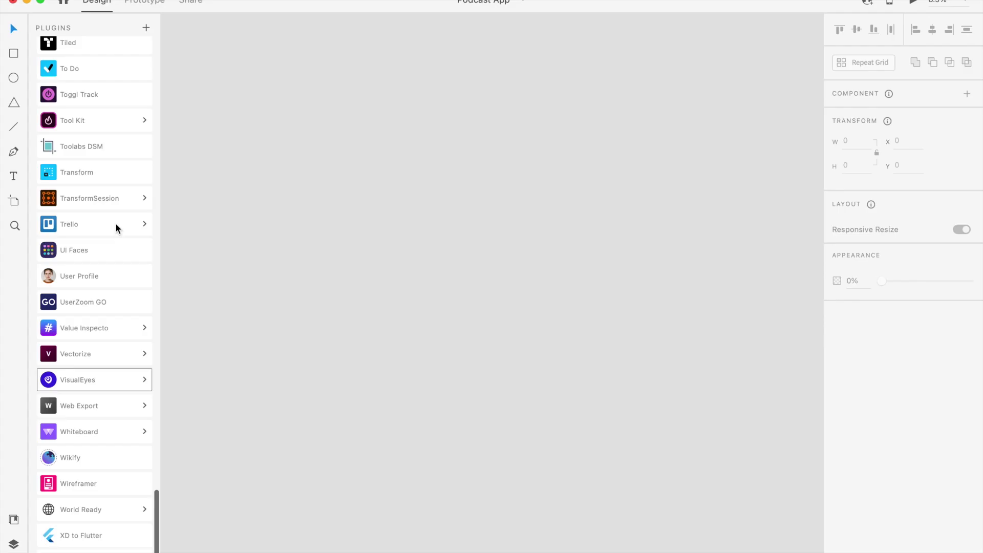
scroll(115, 222, up, 4)
scroll(115, 223, up, 2)
click(109, 175)
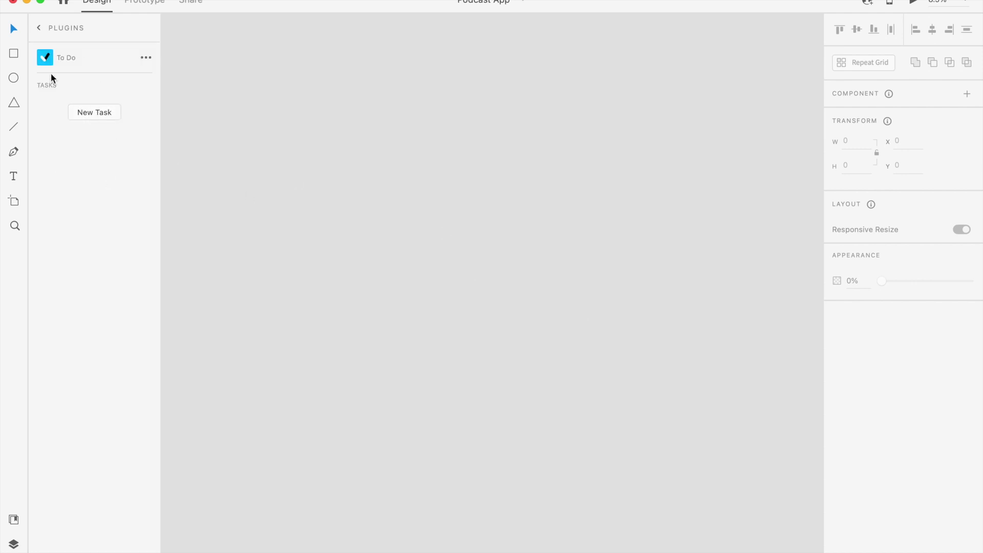
Create a new task in the To Do plugin titled "Subscribe to my channel".
click(116, 113)
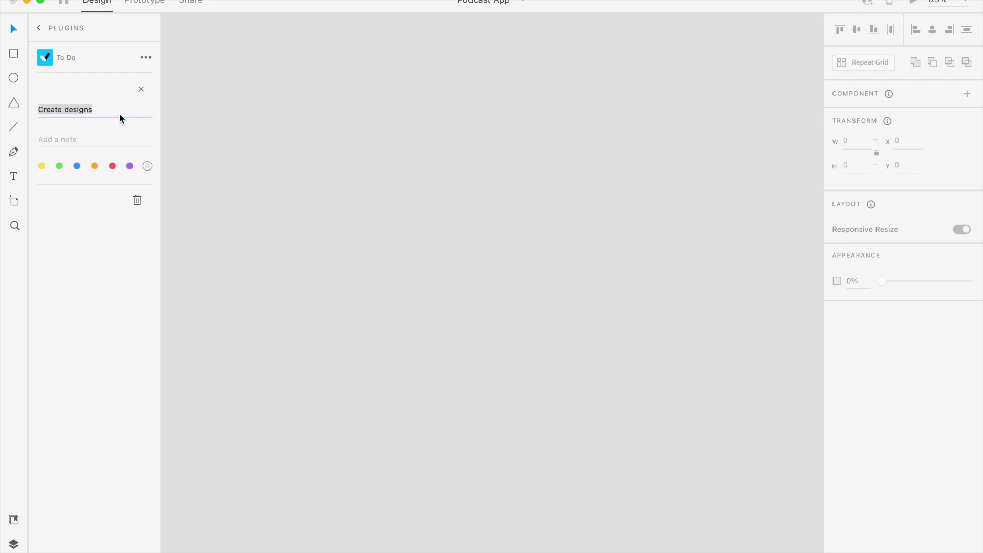
triple_click(69, 113)
key(BackSpace)
text(Subscribe to my channel)
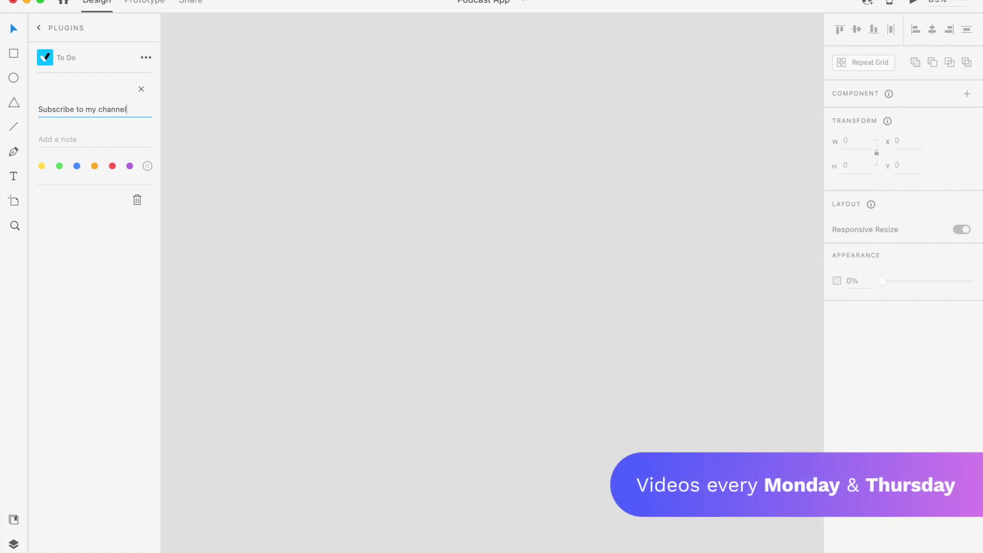
Add the note "Click on bell icon" and a purple color tag to the task, and close its details.
click(70, 139)
text(Click on bell)
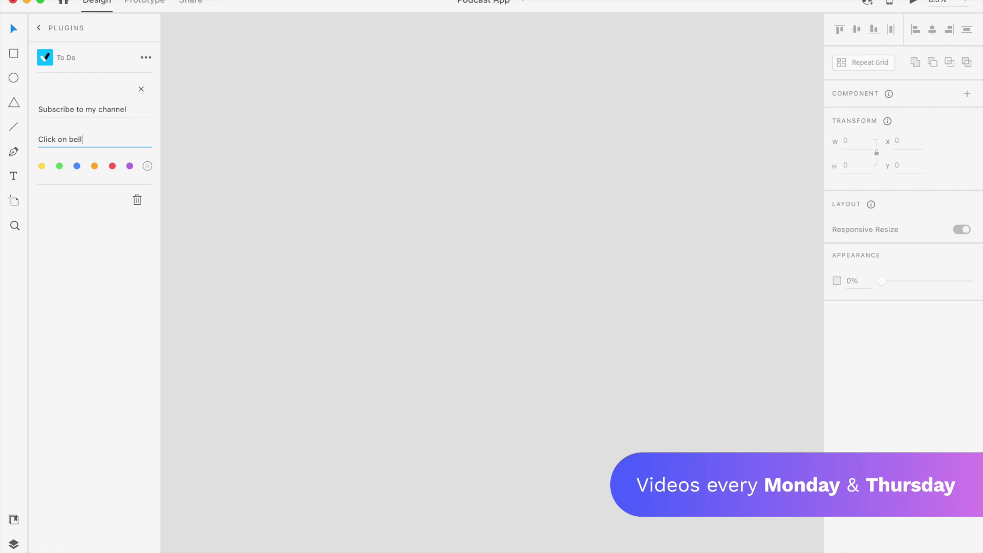
text( icon)
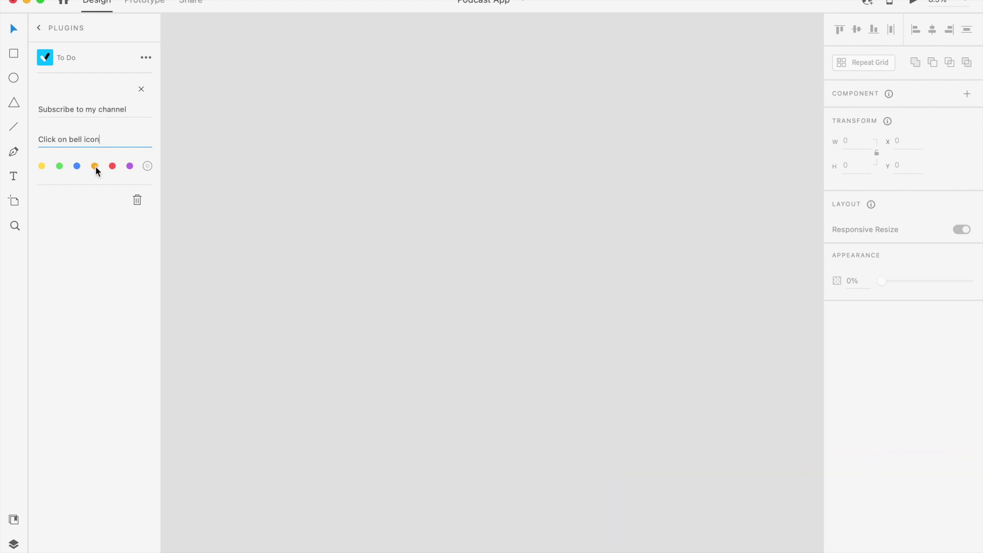
click(130, 166)
click(141, 89)
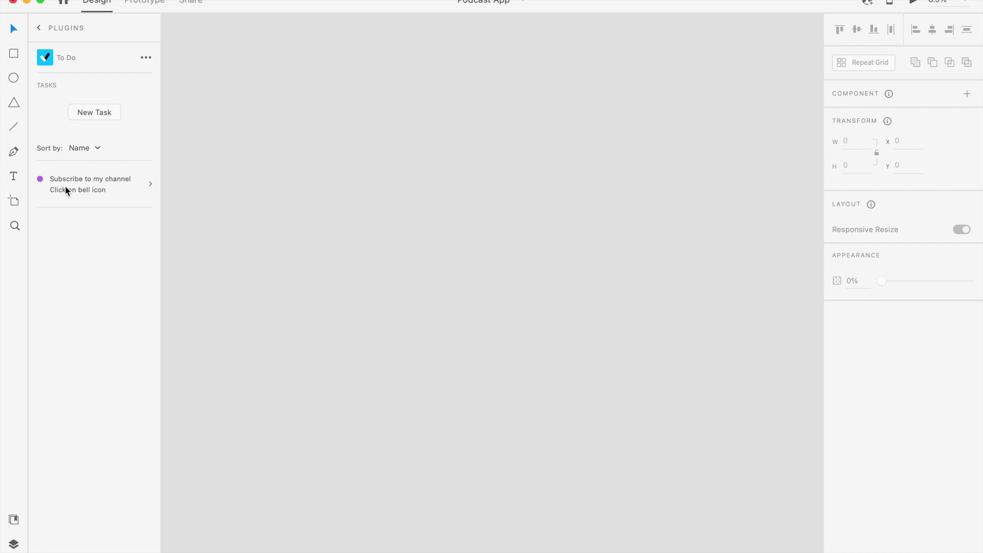
Create another task named "Task 2" and give it the green color tag.
click(94, 112)
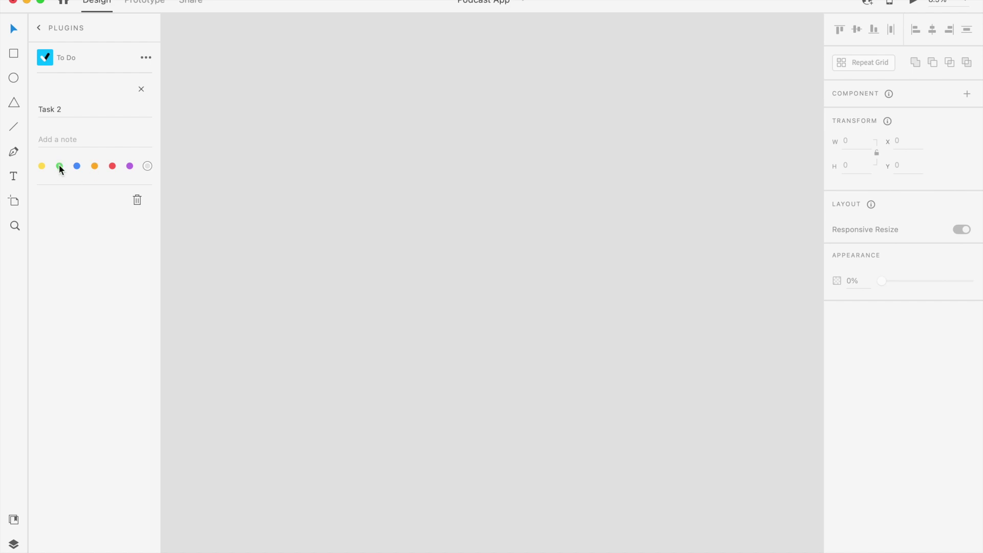
click(113, 166)
click(60, 165)
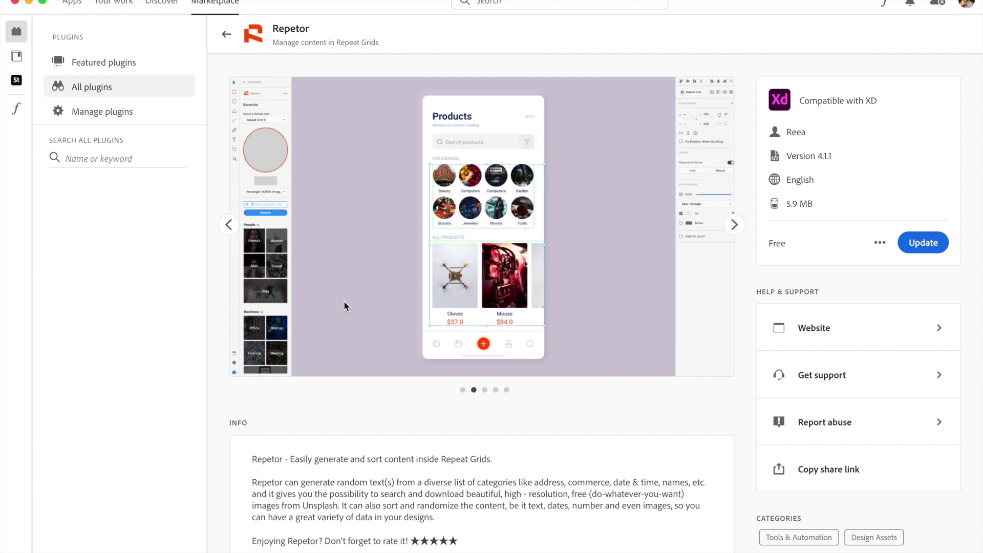
Update the Repetor plugin in the marketplace and turn the white square in Adobe XD into a horizontal repeat grid about 8390 wide.
click(919, 242)
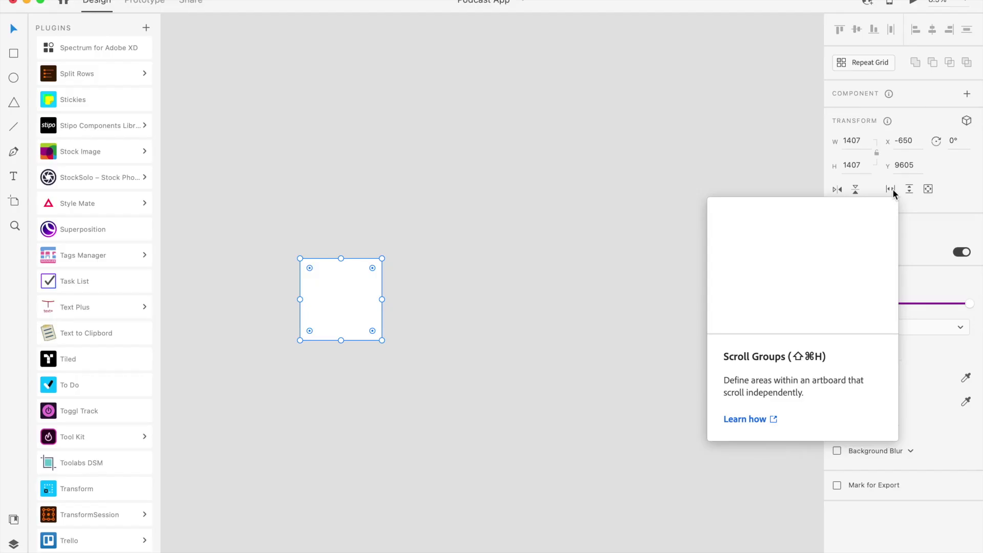
click(859, 63)
drag(380, 295, 759, 316)
drag(548, 305, 569, 305)
key(Escape)
click(424, 325)
Open Repetor's Generate function for the repeat grid and fill Rectangle 3 with images from the Man category.
scroll(119, 271, up, 15)
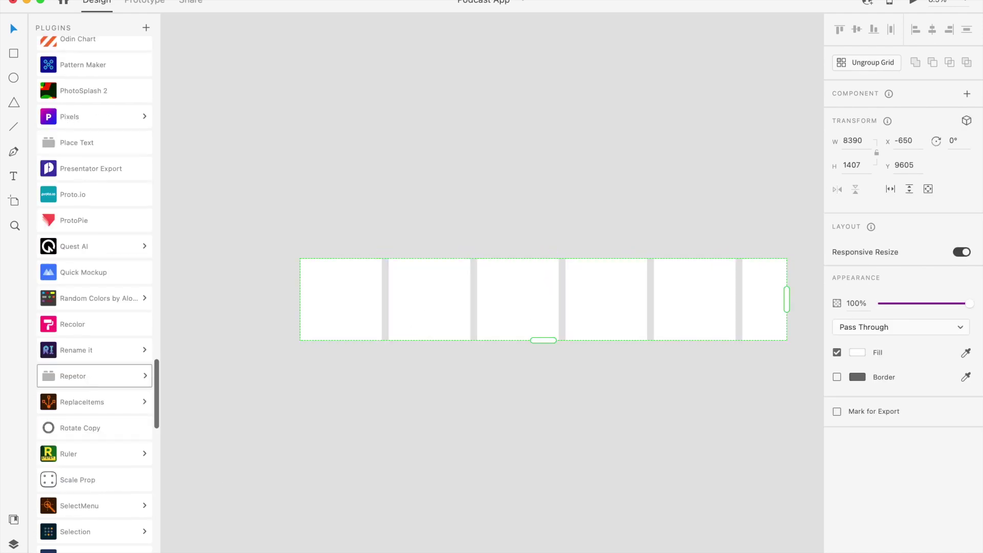
click(120, 377)
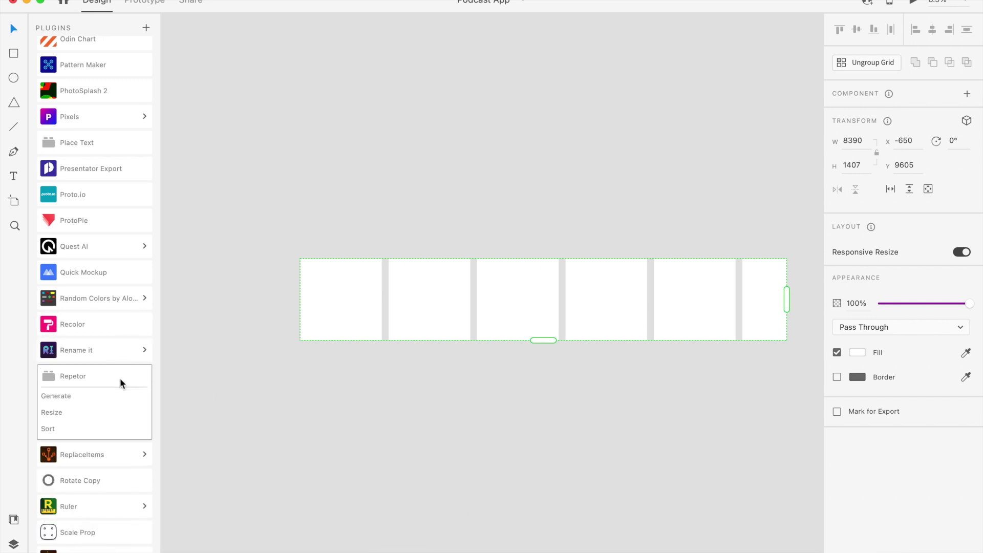
click(76, 395)
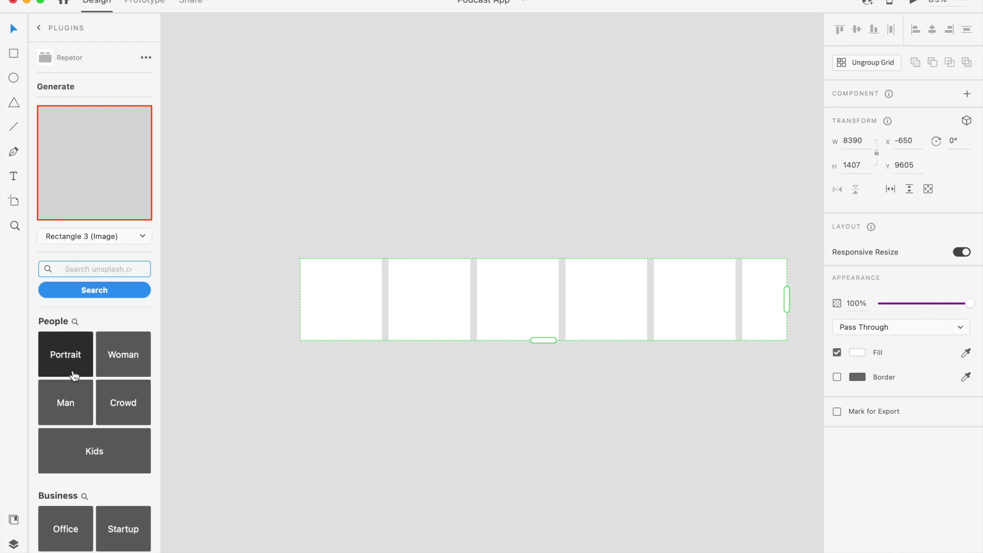
click(121, 238)
click(122, 238)
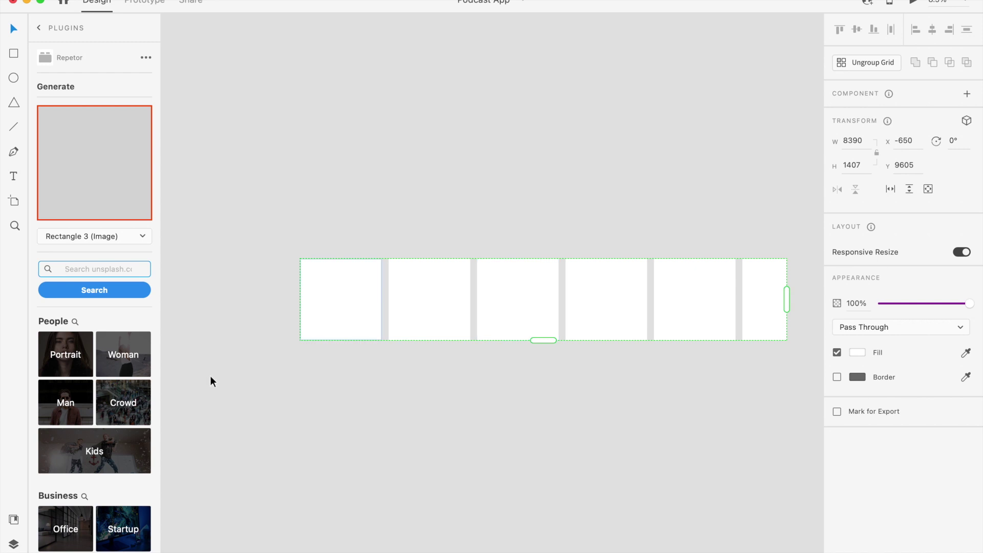
click(78, 406)
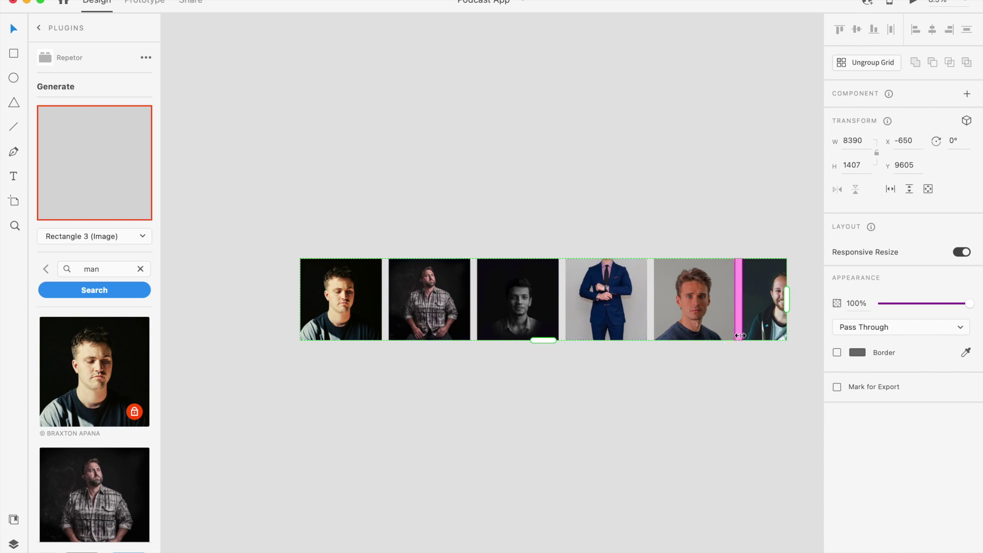
Extend the photo repeat grid horizontally to a width of about 14228.
drag(785, 307, 845, 306)
scroll(742, 307, right, 10)
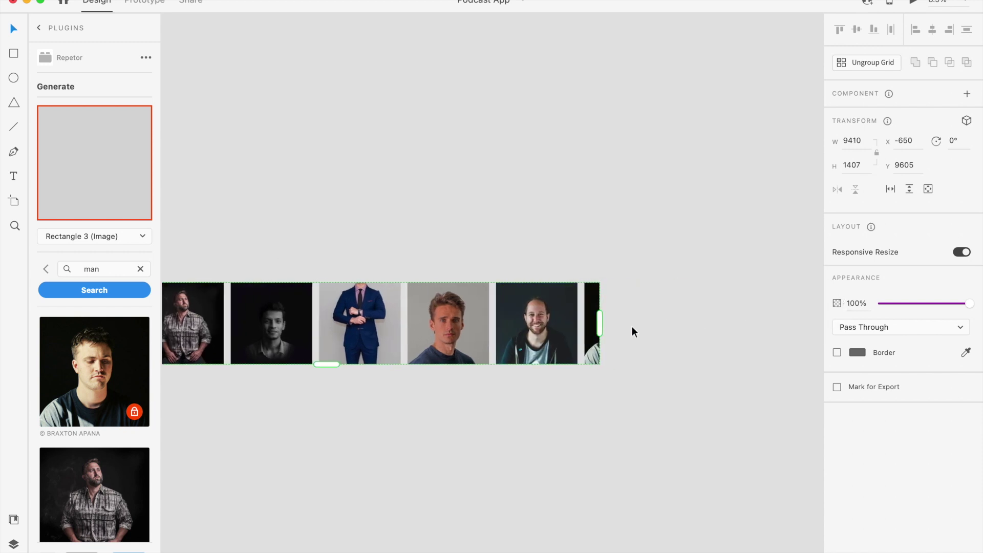
drag(603, 323, 862, 334)
scroll(449, 333, left, 5)
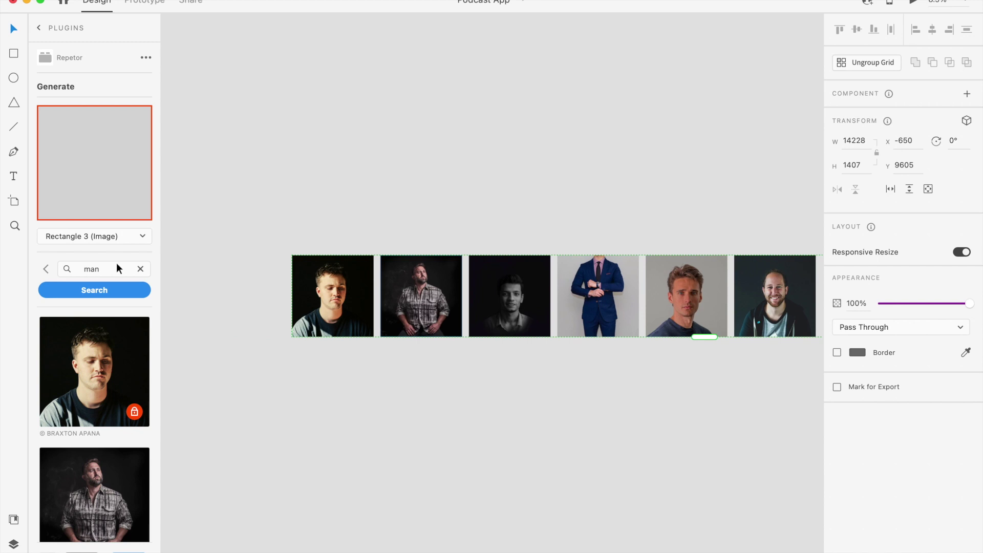
Browse Repetor's image categories, search Unsplash for "color" images, and return to the category list.
click(46, 273)
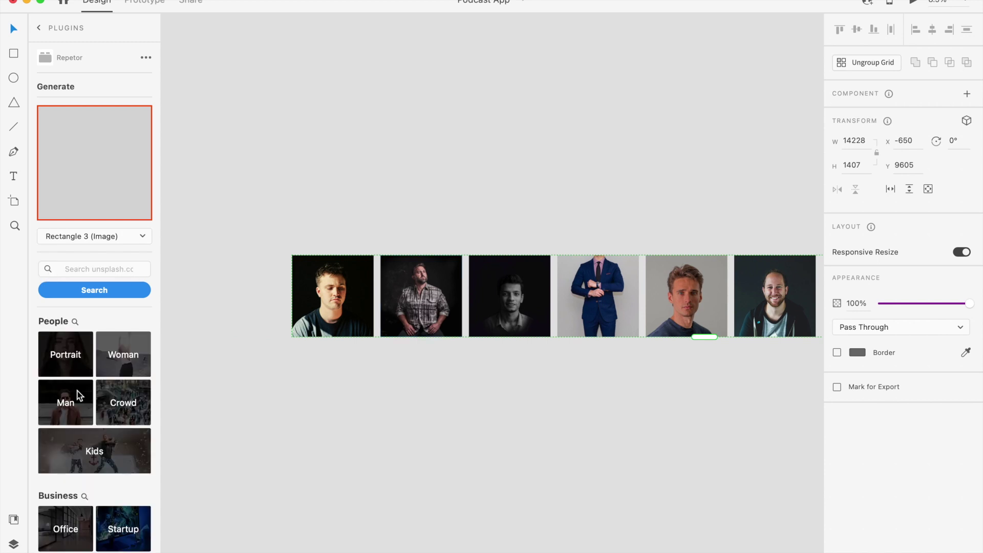
scroll(82, 460, down, 5)
scroll(87, 444, down, 5)
scroll(87, 443, up, 10)
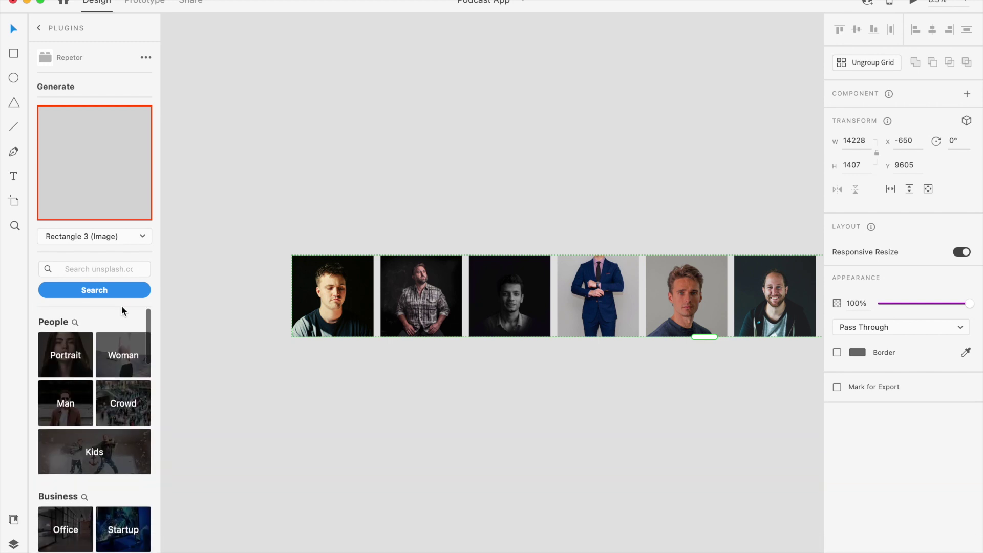
click(88, 272)
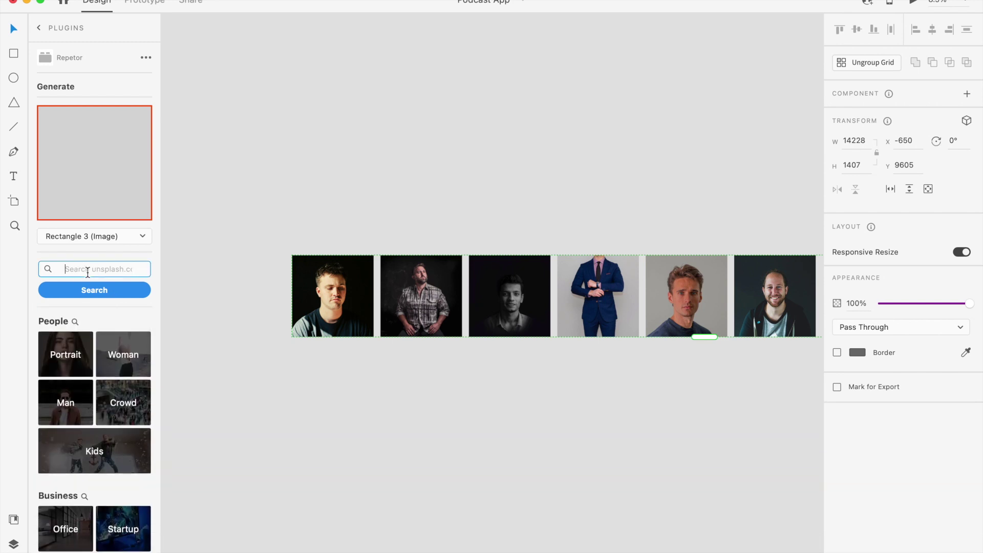
text(c)
key(Return)
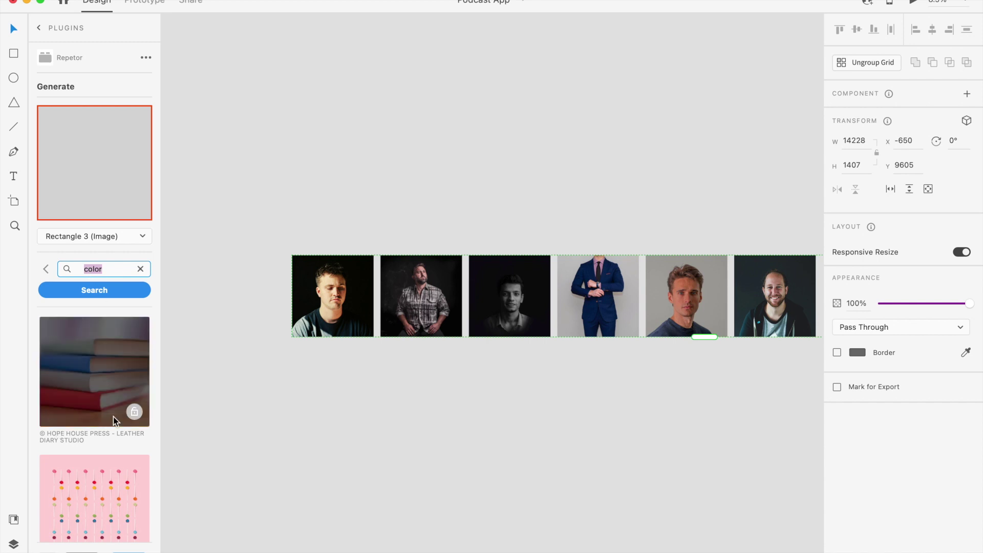
scroll(114, 419, down, 4)
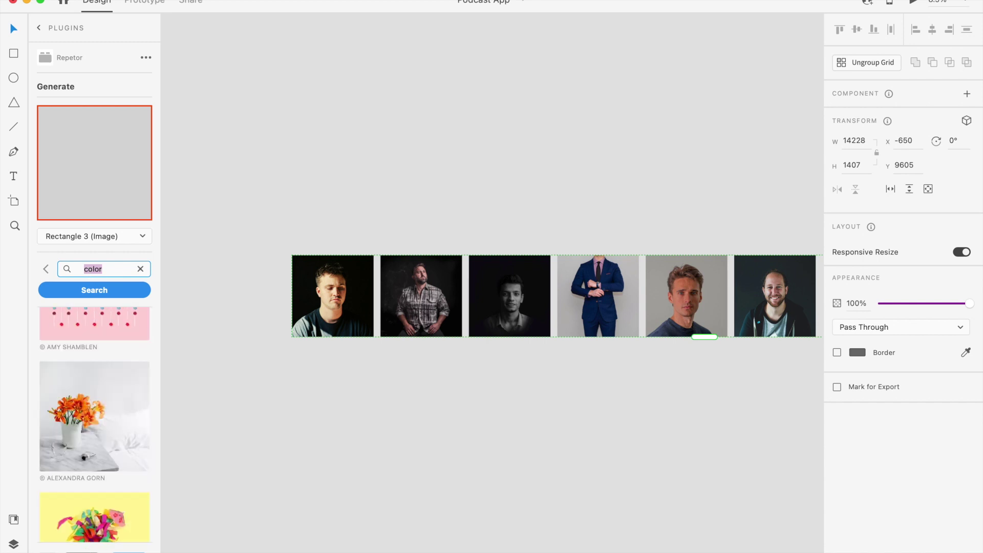
key(Escape)
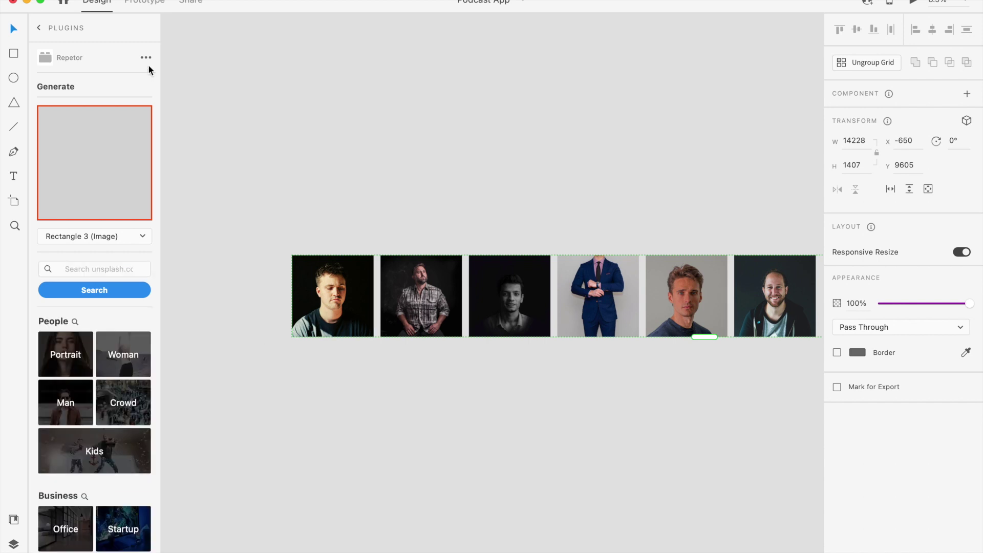
Switch Repetor to its Sort function and randomize the images of Rectangle 3 in the repeat grid.
click(146, 57)
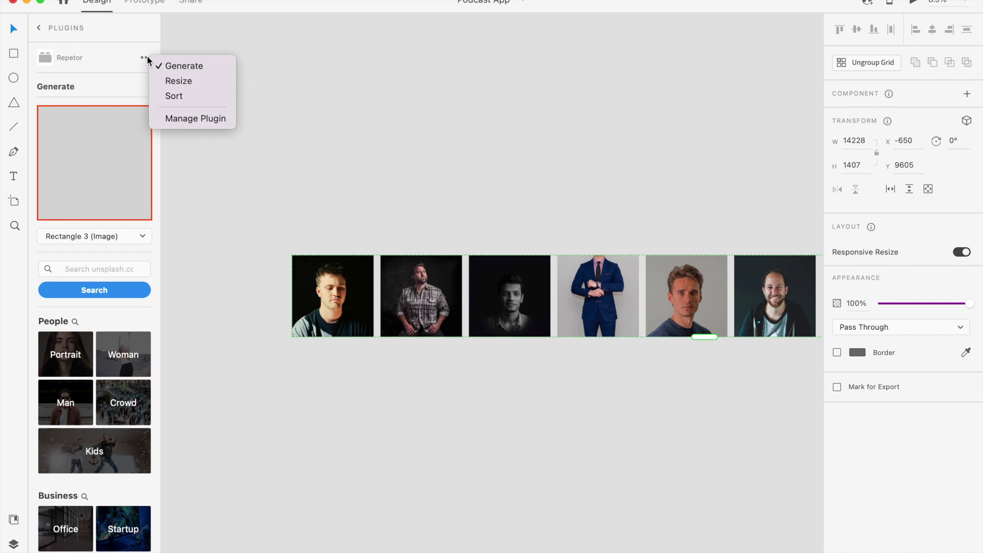
click(196, 97)
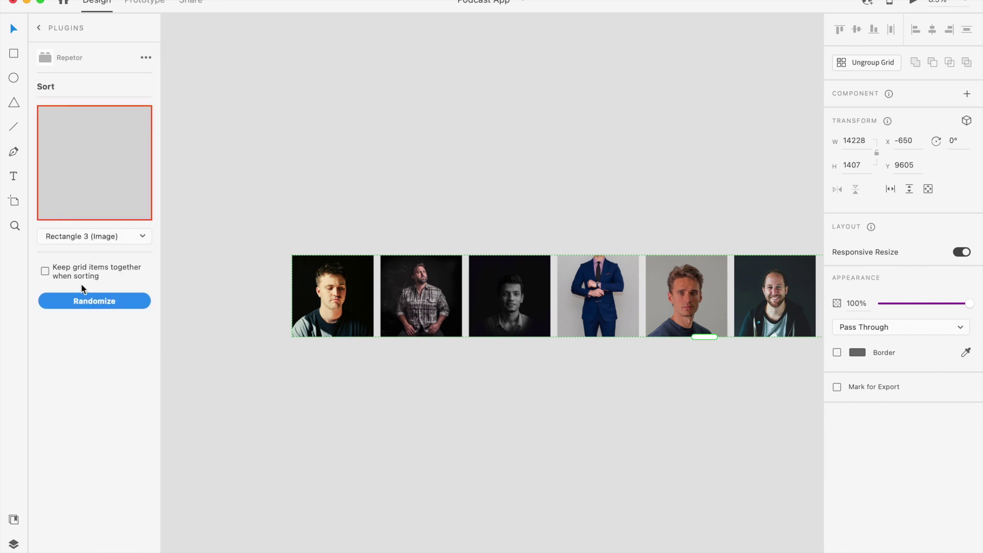
click(85, 300)
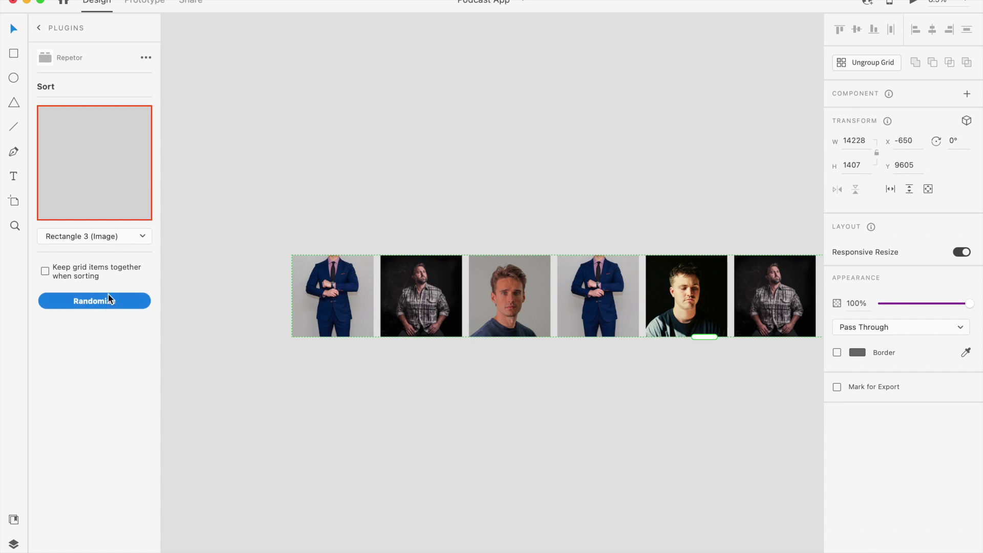
click(127, 236)
click(133, 273)
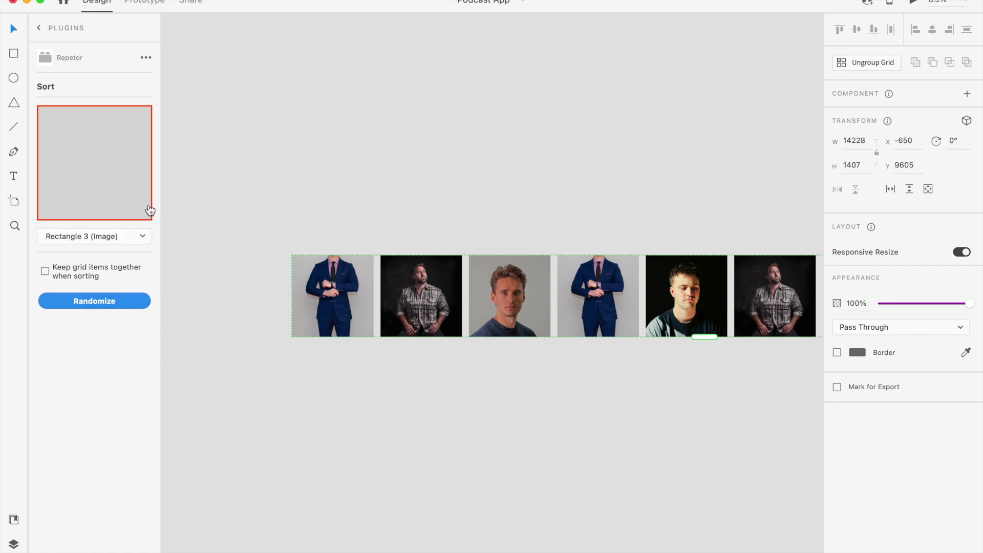
Use Repetor's Resize function to set the photo repeat grid to 1 row and 4 columns.
click(145, 57)
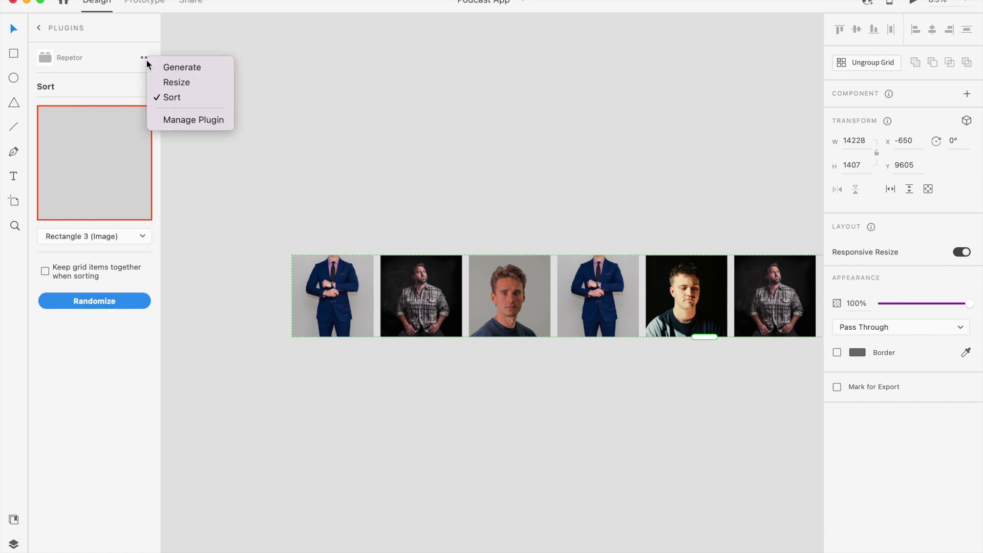
click(183, 83)
double_click(73, 162)
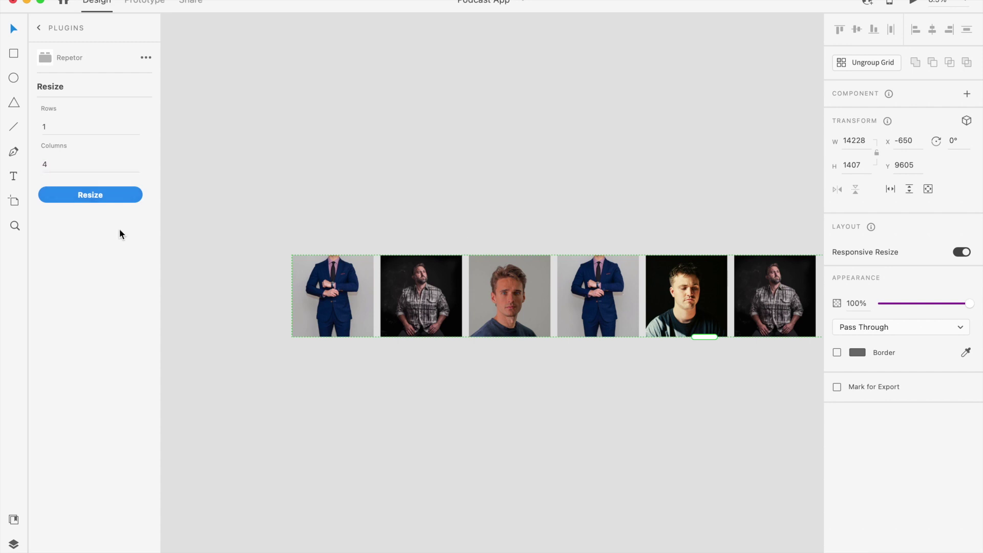
click(108, 195)
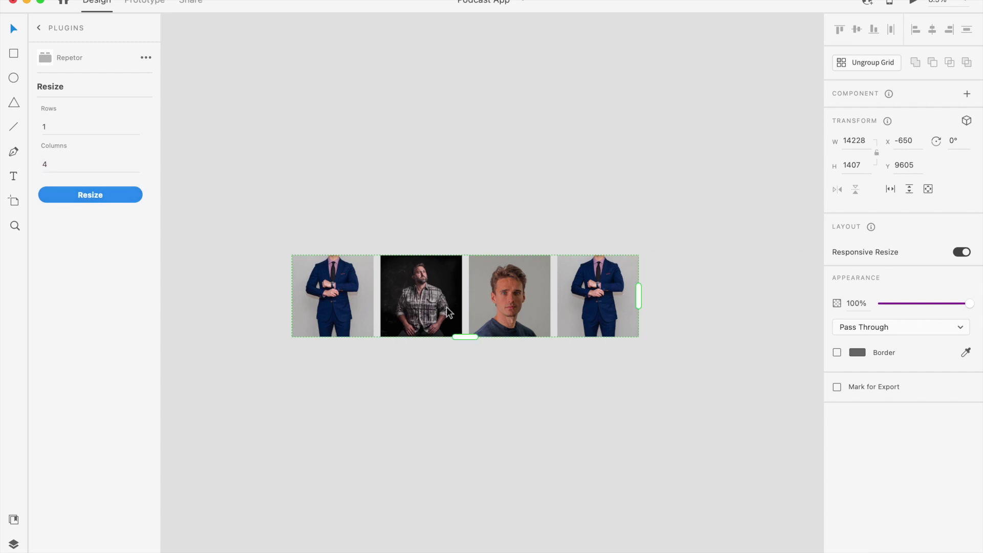
scroll(446, 306, right, 3)
scroll(446, 306, left, 2)
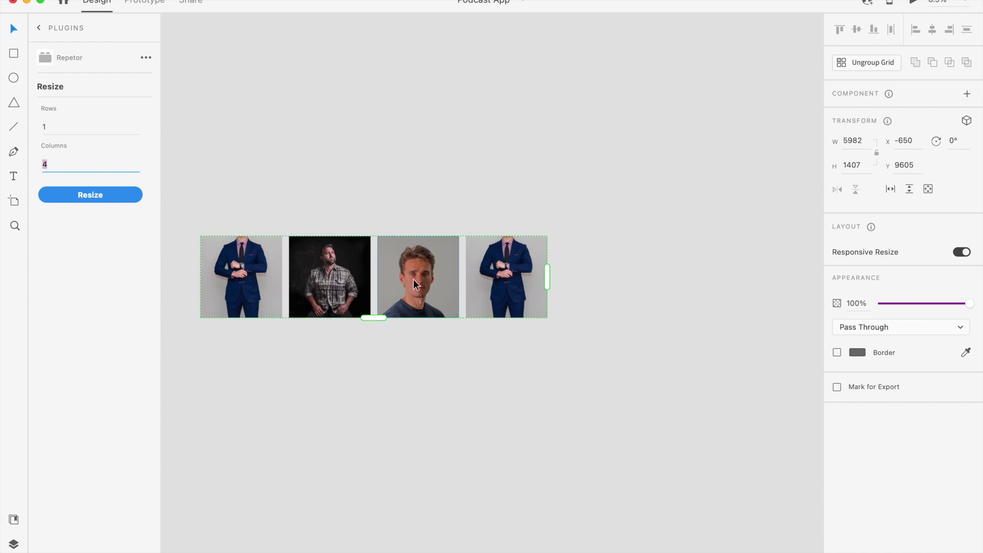
Increase the repeat grid to 20 rows with Repetor's Resize function and look over the resized photo grid.
click(87, 125)
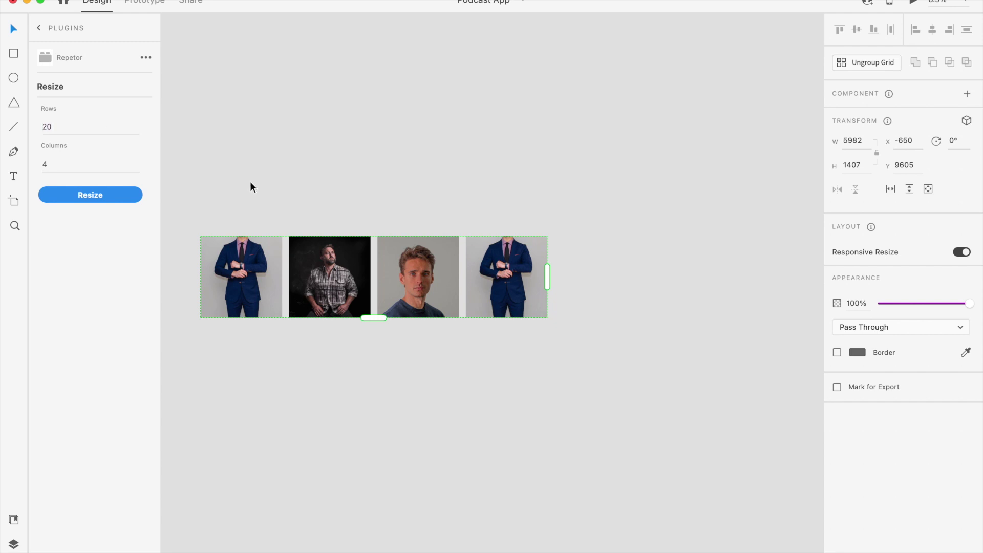
click(90, 194)
scroll(465, 385, down, 4)
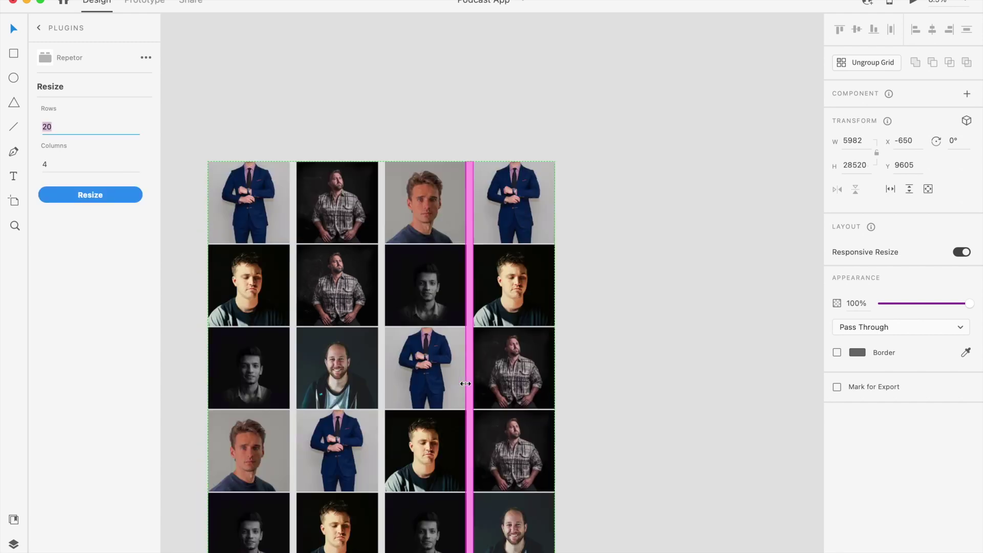
scroll(465, 383, down, 3)
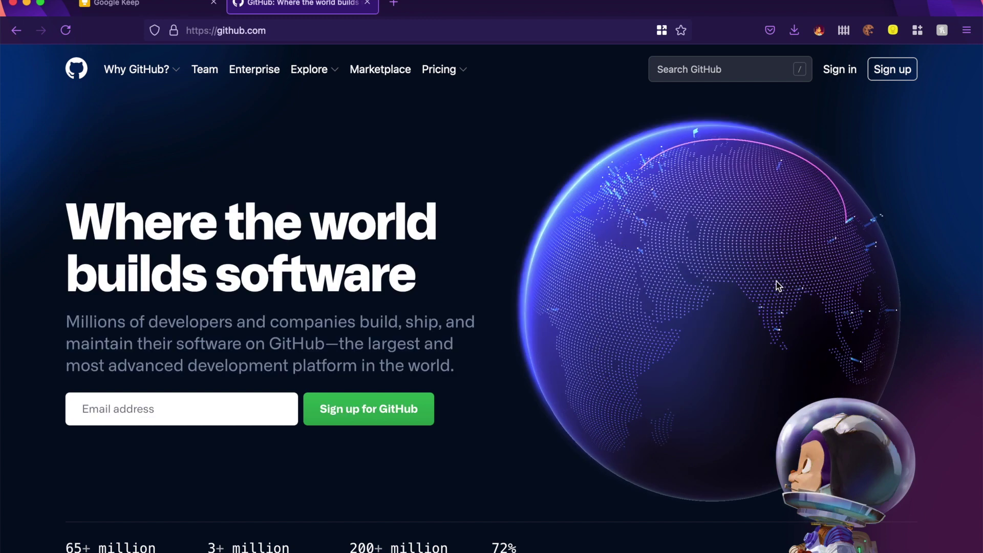
Look through the GitHub homepage, copy its address, and switch to Adobe XD.
scroll(350, 256, down, 7)
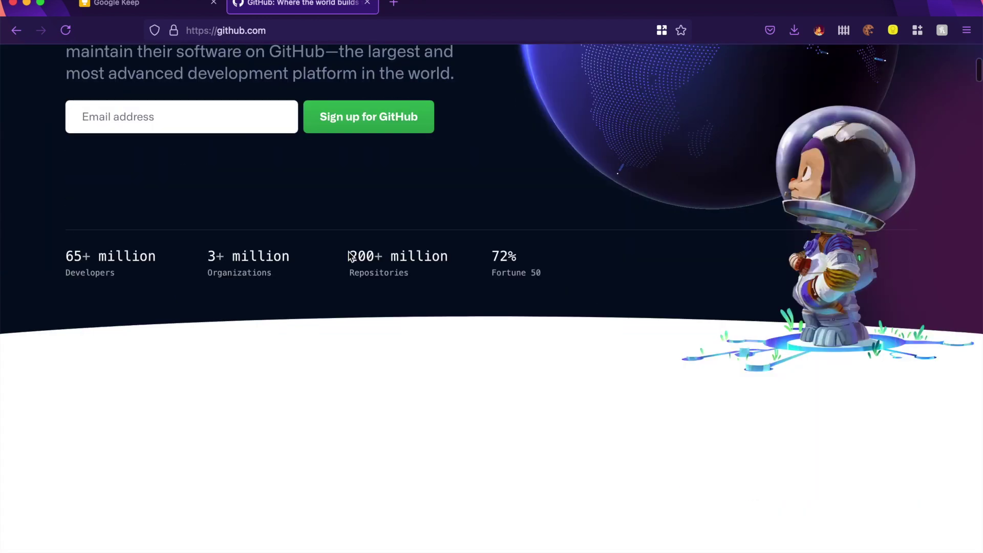
scroll(351, 255, down, 12)
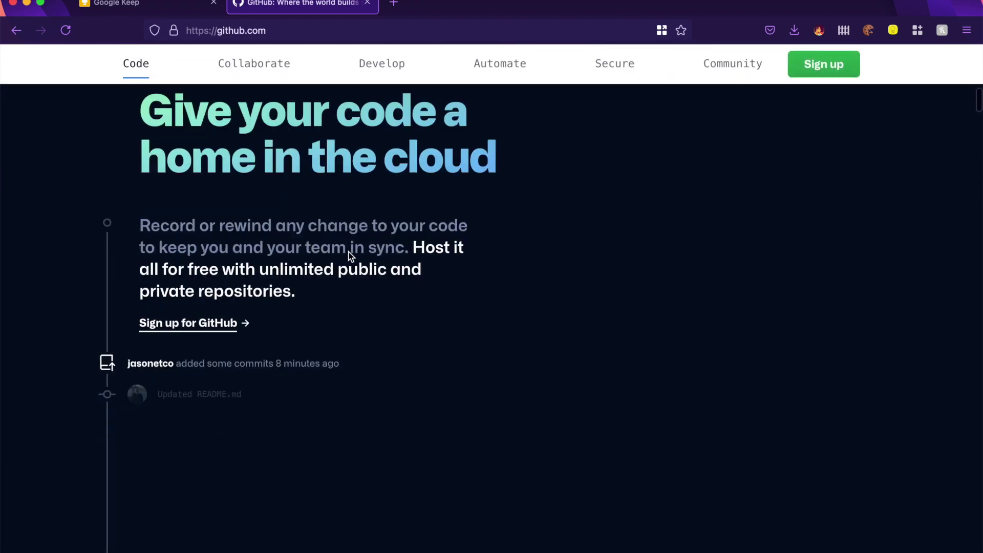
scroll(351, 256, up, 15)
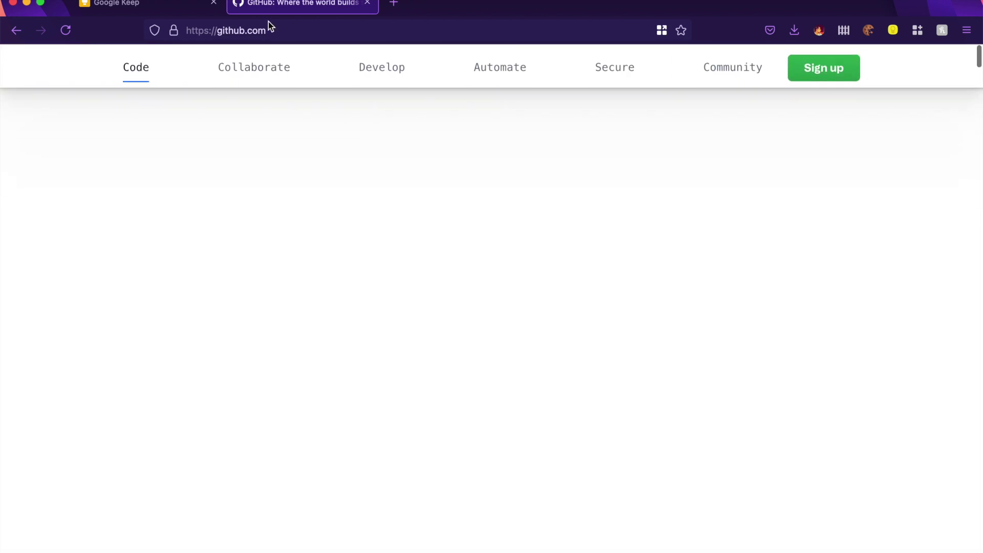
click(280, 30)
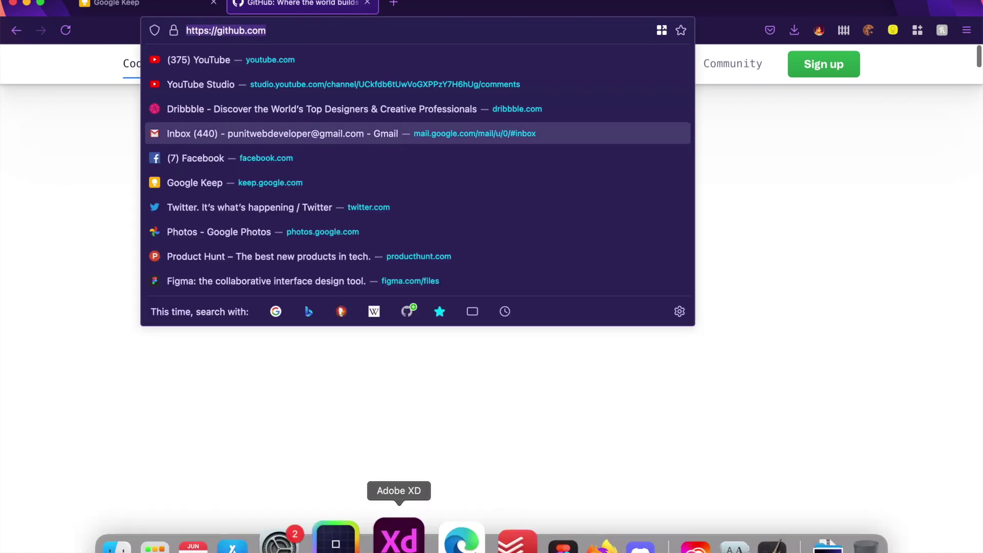
click(392, 537)
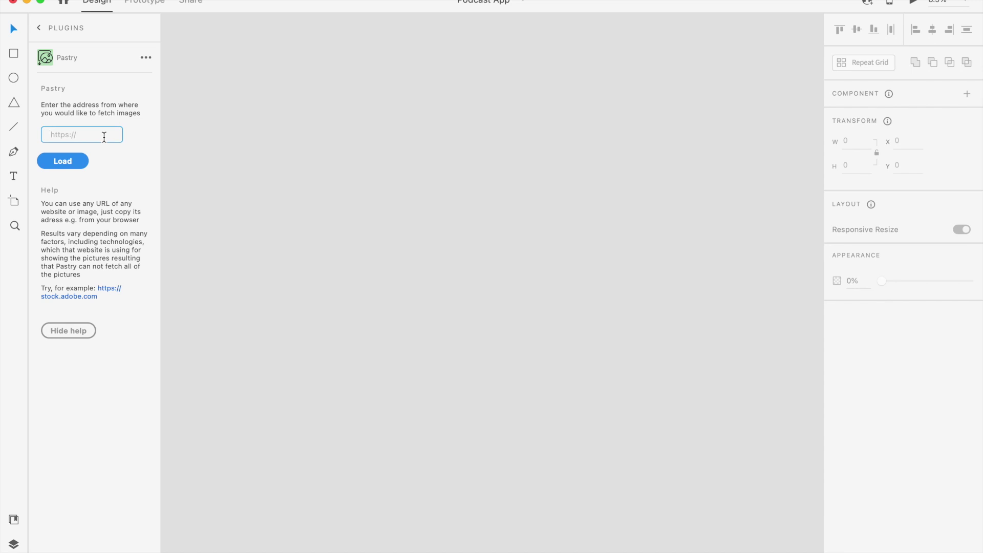
click(70, 162)
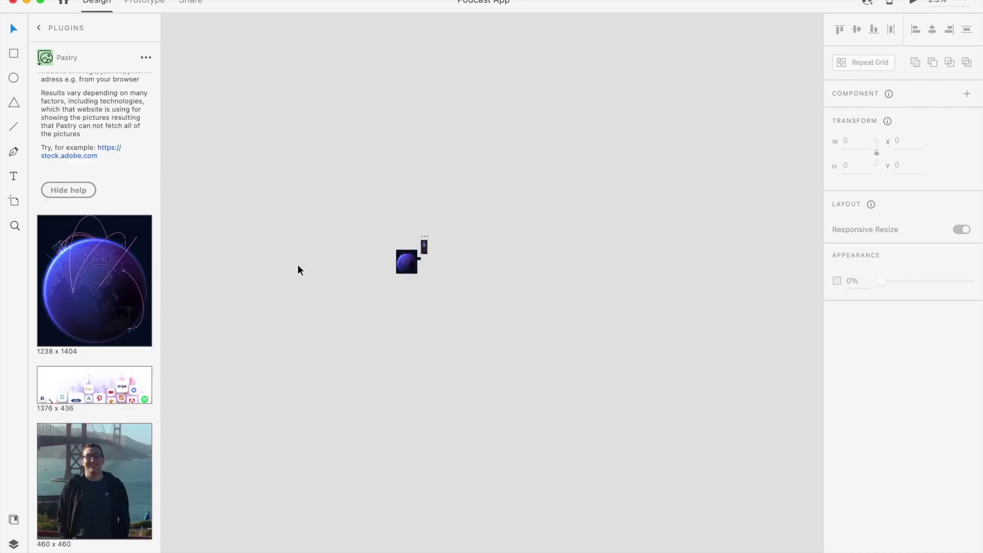
scroll(297, 264, up, 5)
scroll(709, 218, up, 10)
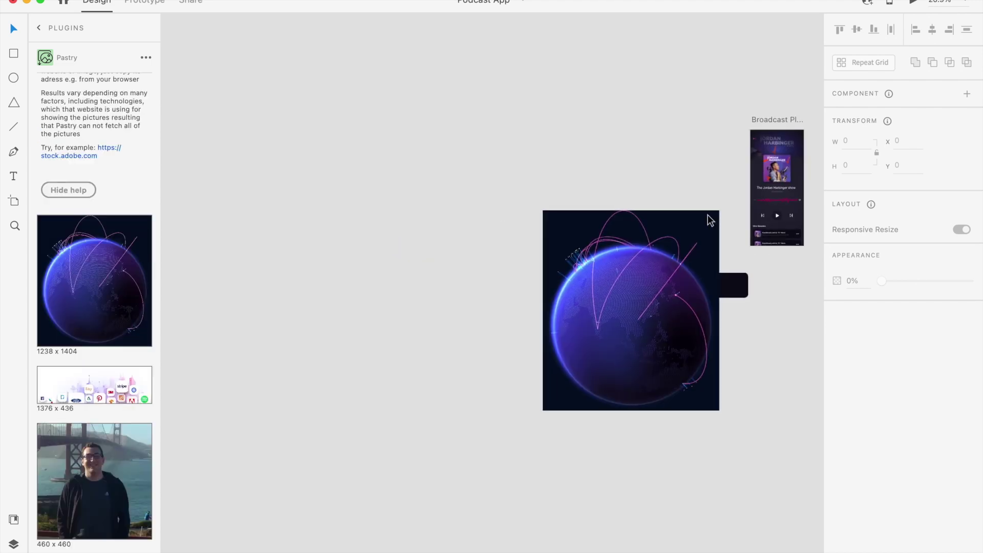
scroll(707, 214, down, 2)
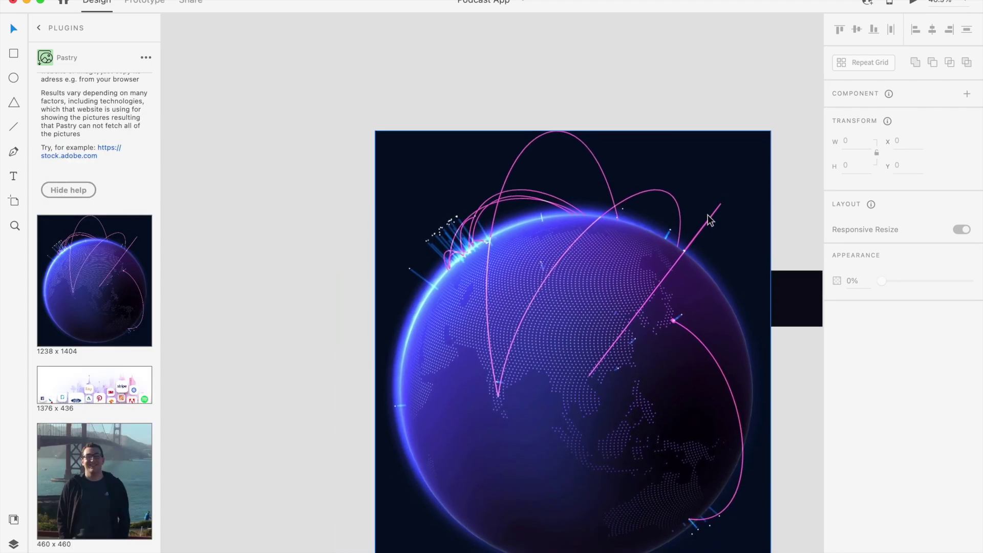
scroll(533, 186, down, 5)
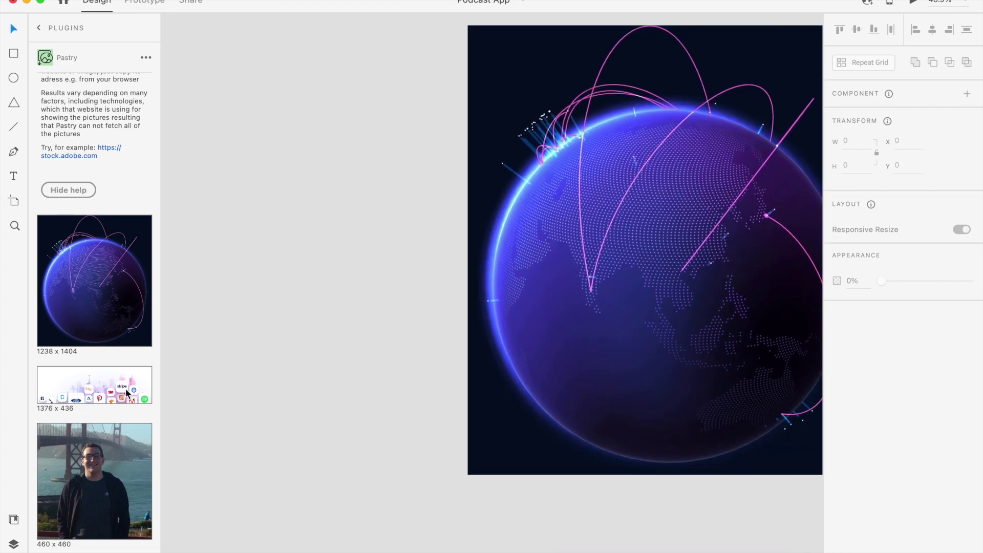
Insert the 460 x 460 Rust logo from Pastry's fetched images and move it beside the globe, at about X -487, Y 198.
scroll(107, 404, down, 5)
scroll(99, 495, down, 8)
scroll(91, 472, down, 10)
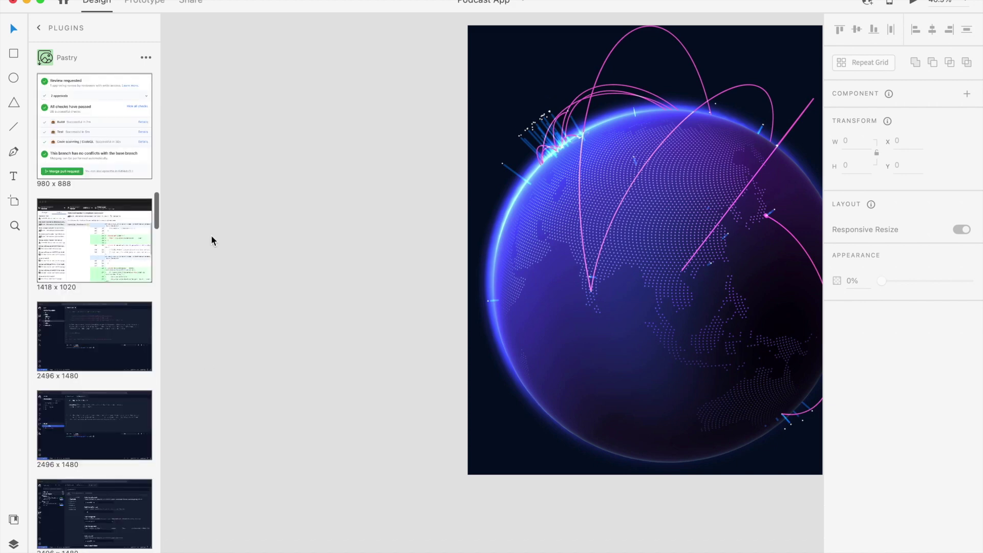
scroll(125, 317, down, 15)
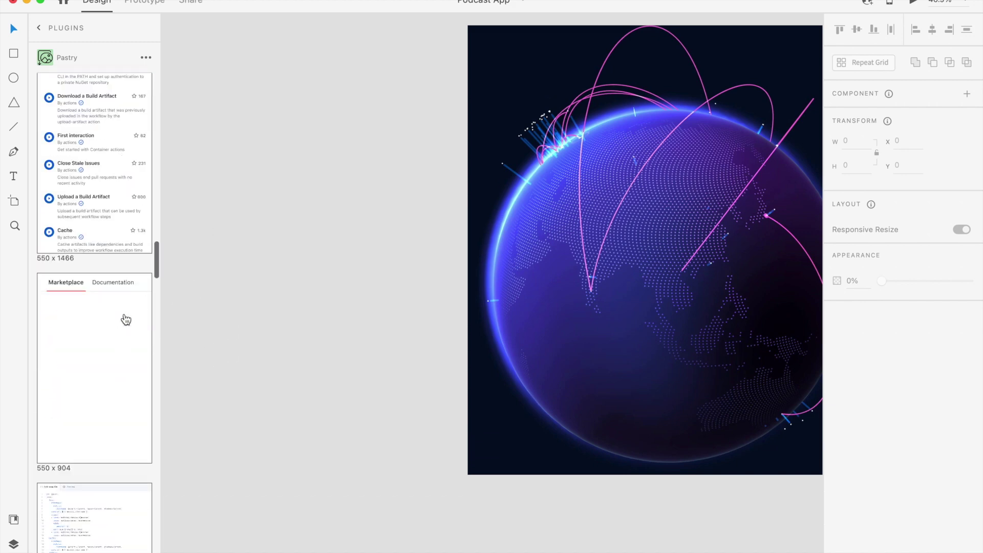
scroll(126, 319, down, 20)
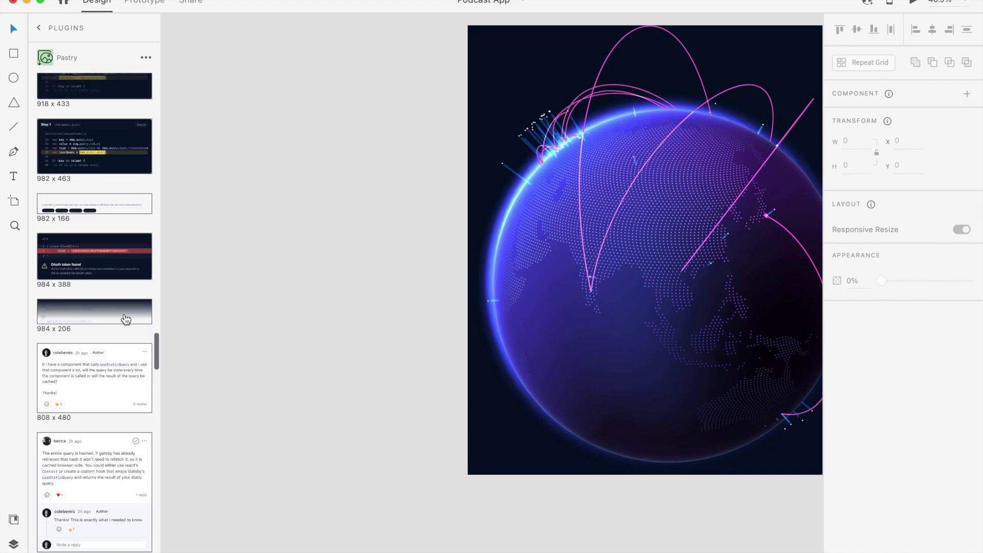
scroll(125, 319, down, 15)
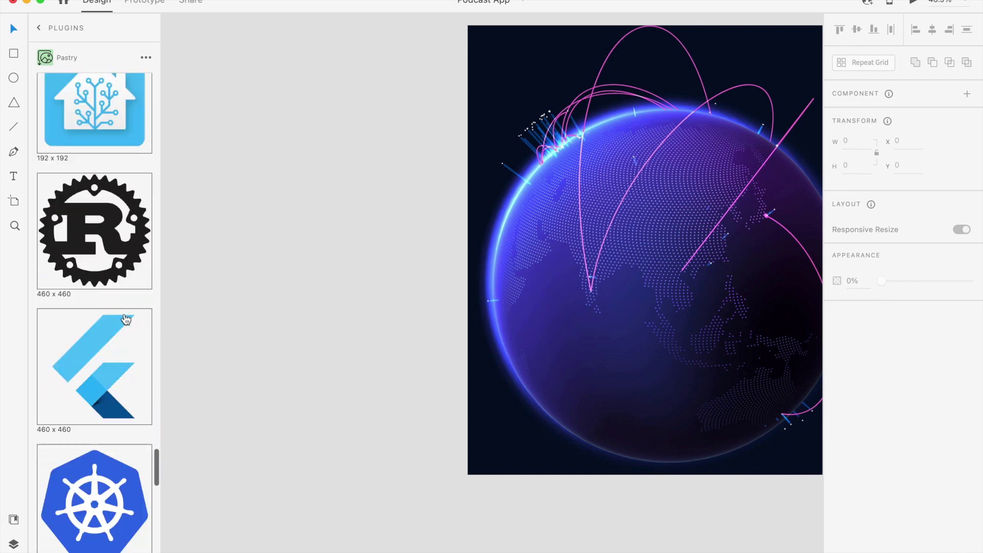
scroll(120, 279, up, 2)
click(121, 279)
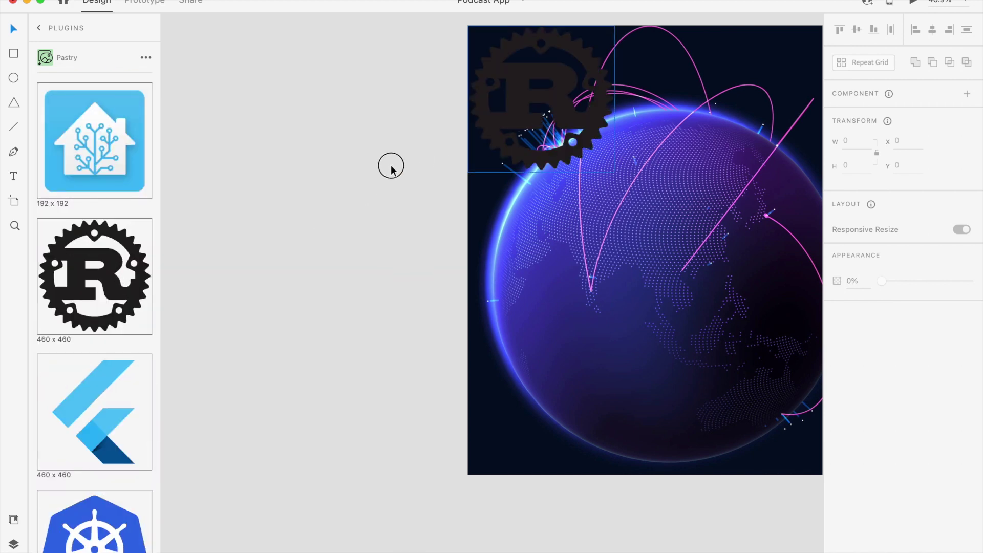
drag(370, 177, 372, 181)
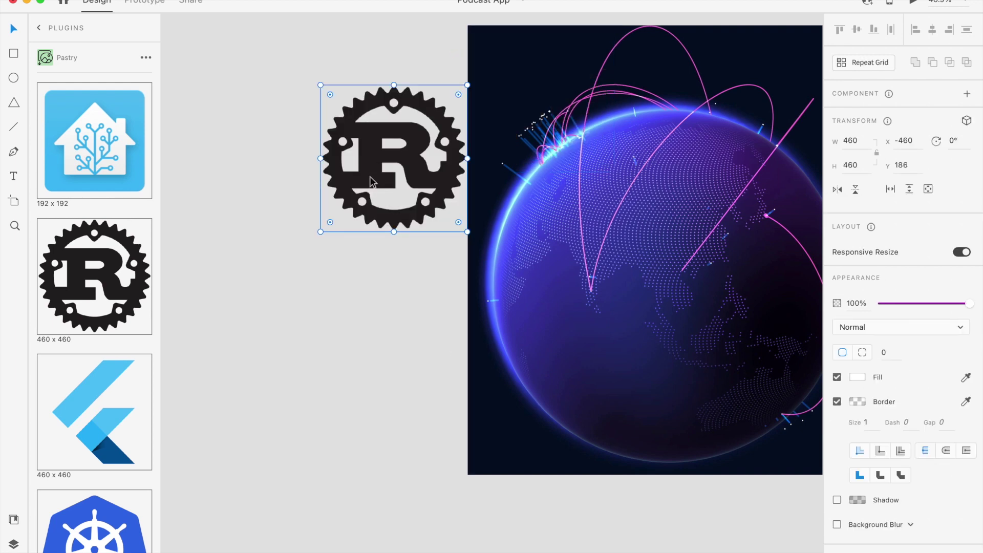
drag(394, 141, 385, 144)
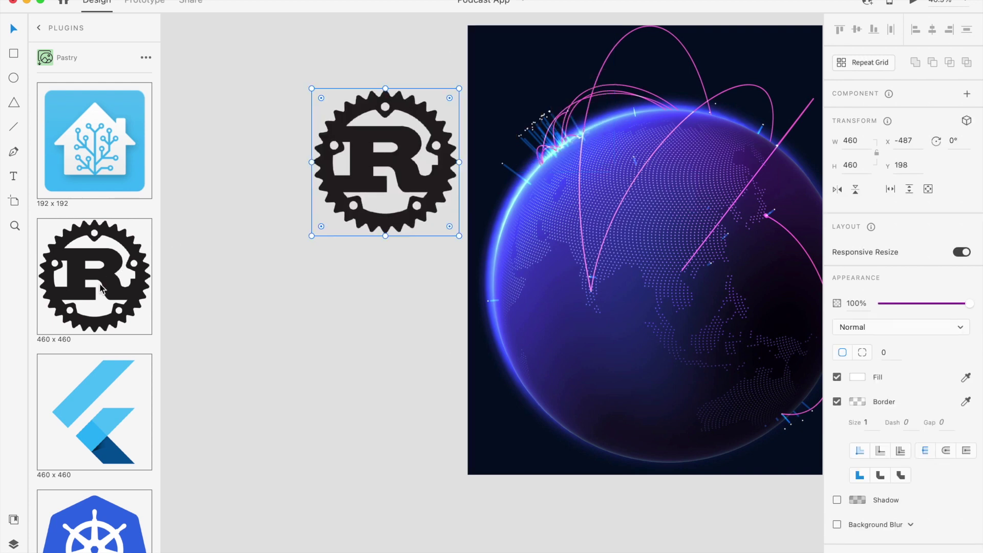
Insert the 128 x 128 GitHub loading image from Pastry and move it below the Rust logo, at about X -402, Y 848.
scroll(64, 343, down, 15)
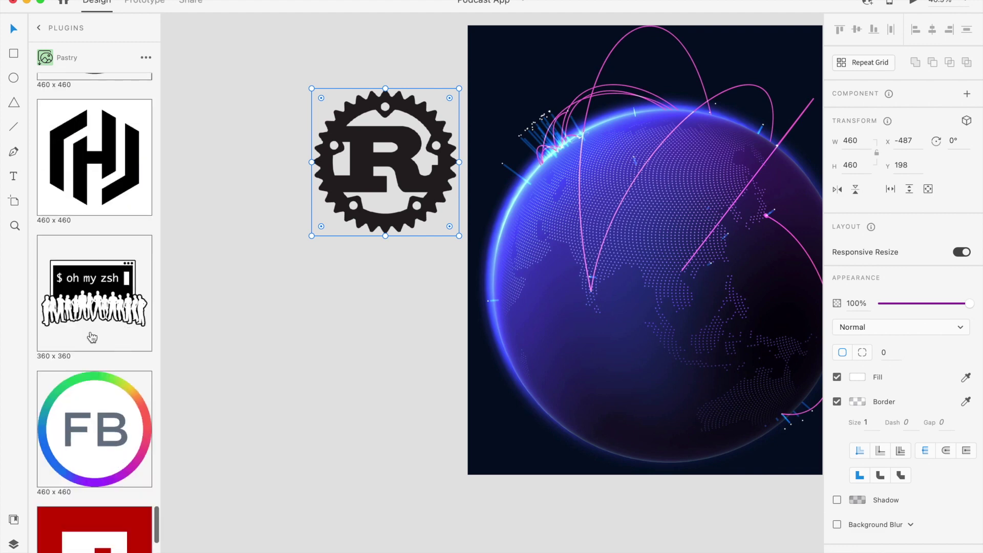
scroll(121, 346, down, 5)
scroll(84, 343, down, 5)
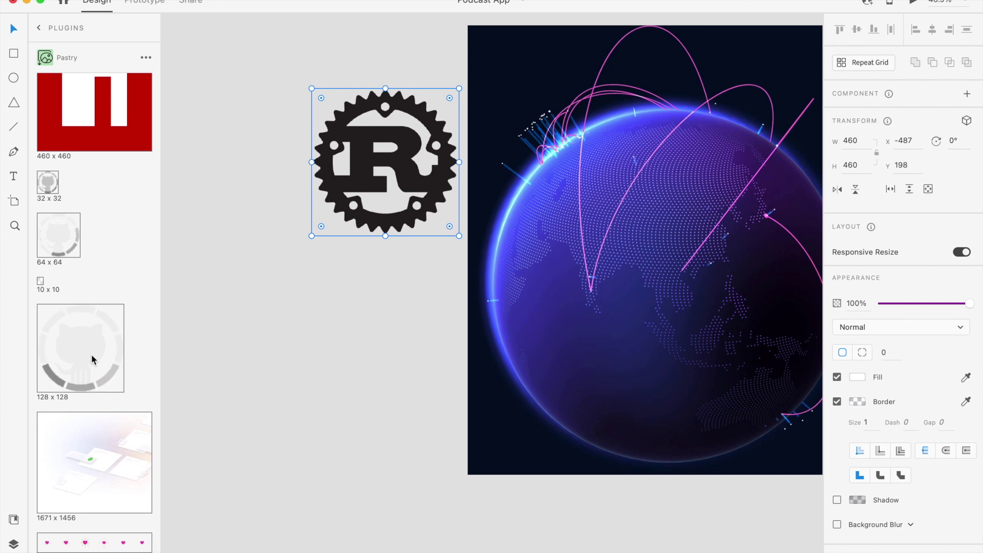
click(207, 375)
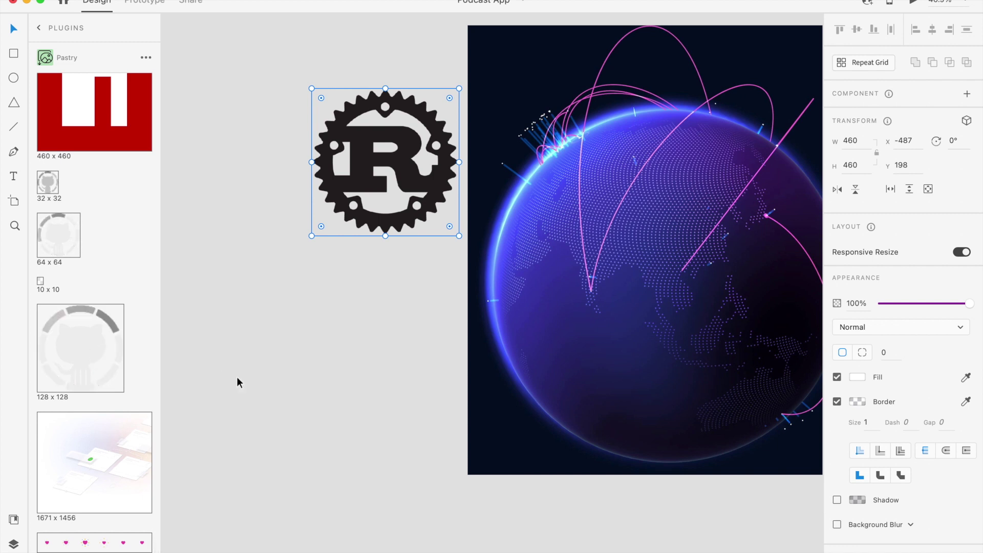
click(110, 351)
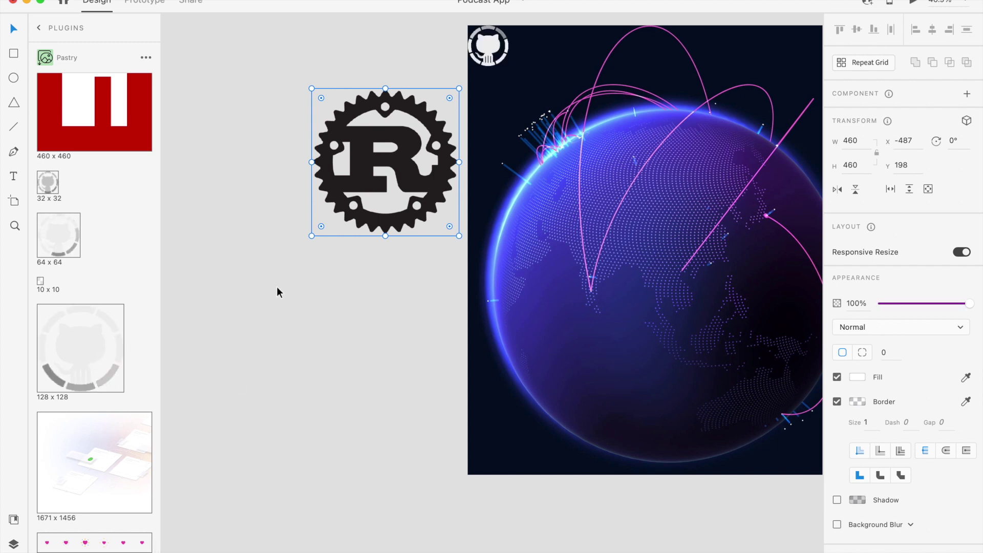
click(487, 46)
drag(456, 131, 362, 323)
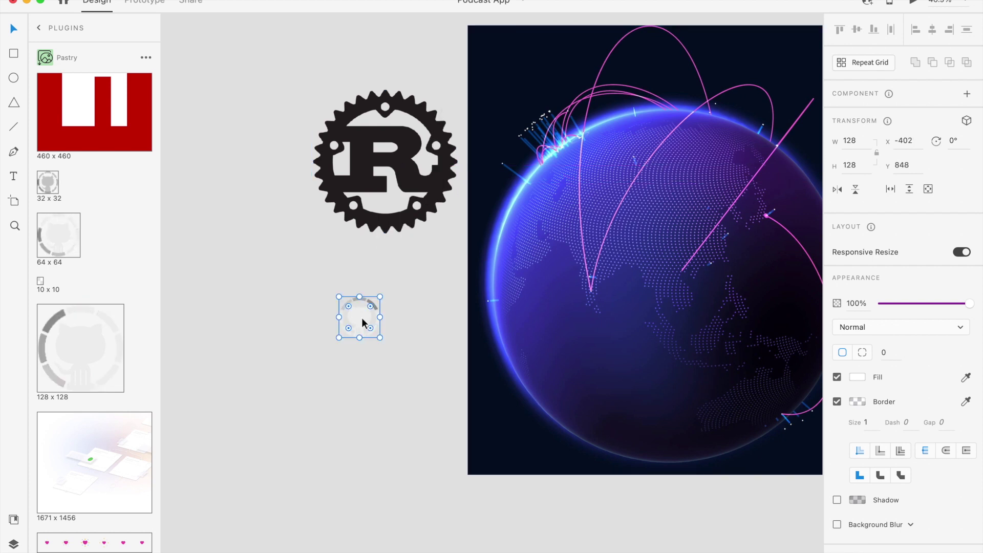